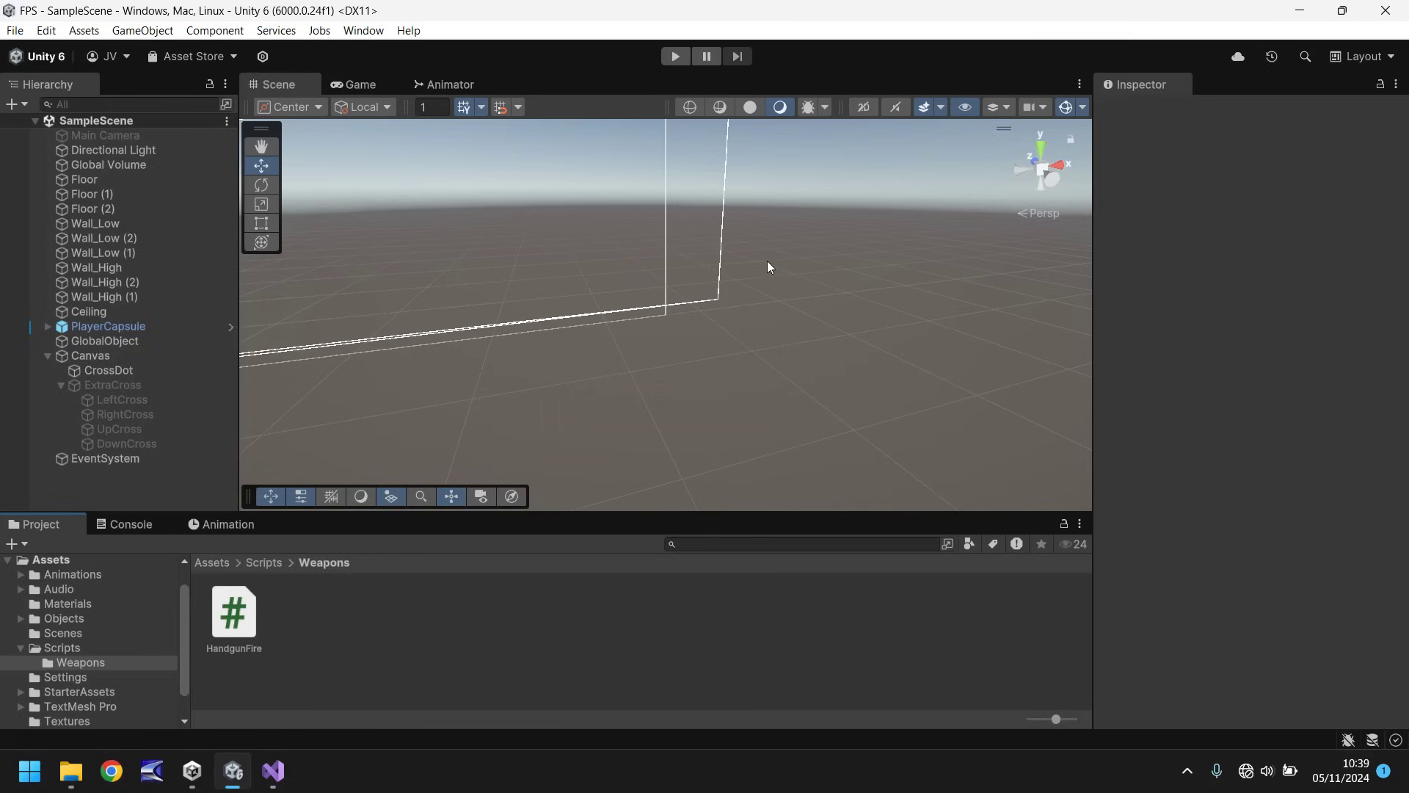
- Add a UI Raw Image named AmmoDisplay under the Canvas and preview its white square in Game view
{"action": "left_click", "coordinate": [345, 81]}
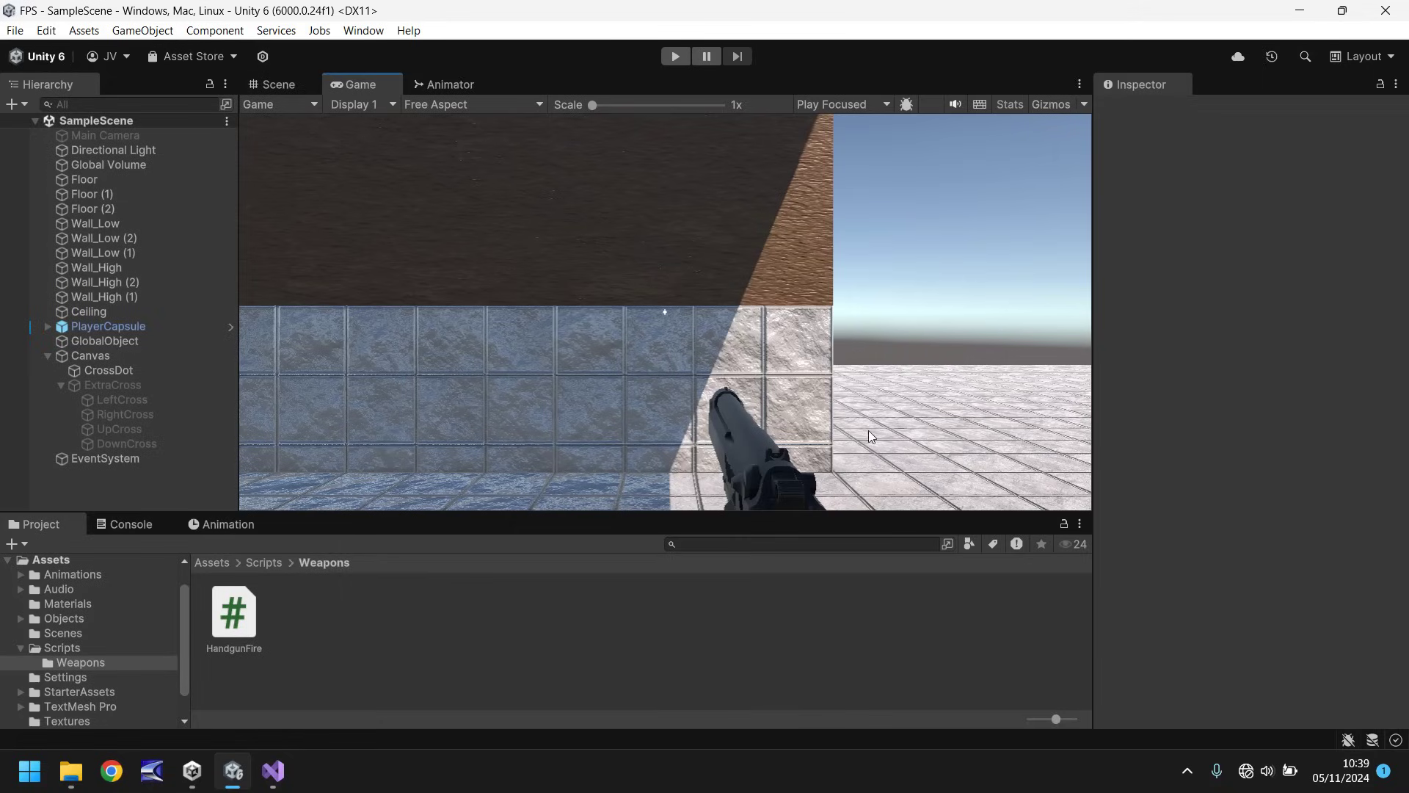
{"action": "left_click", "coordinate": [278, 82]}
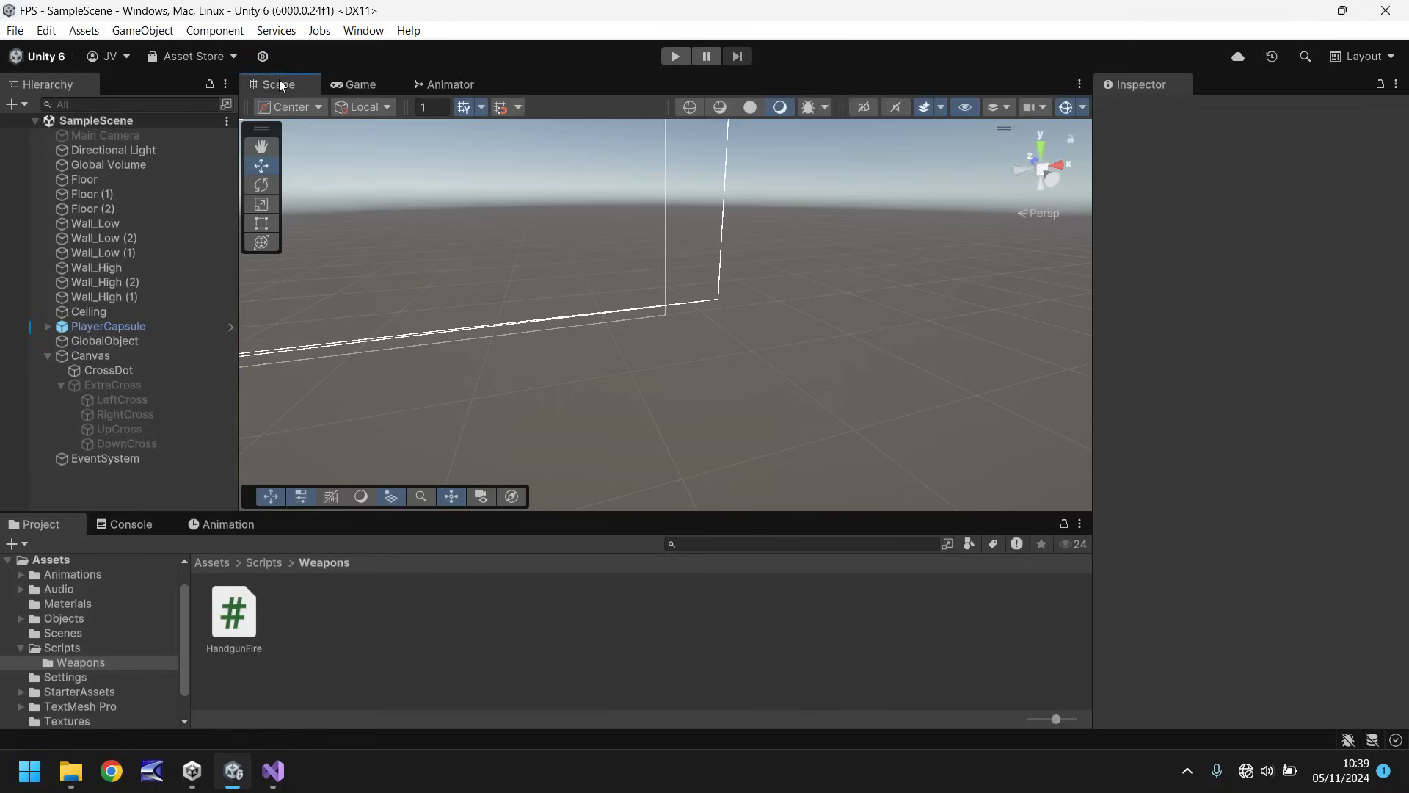
{"action": "left_click", "coordinate": [154, 33]}
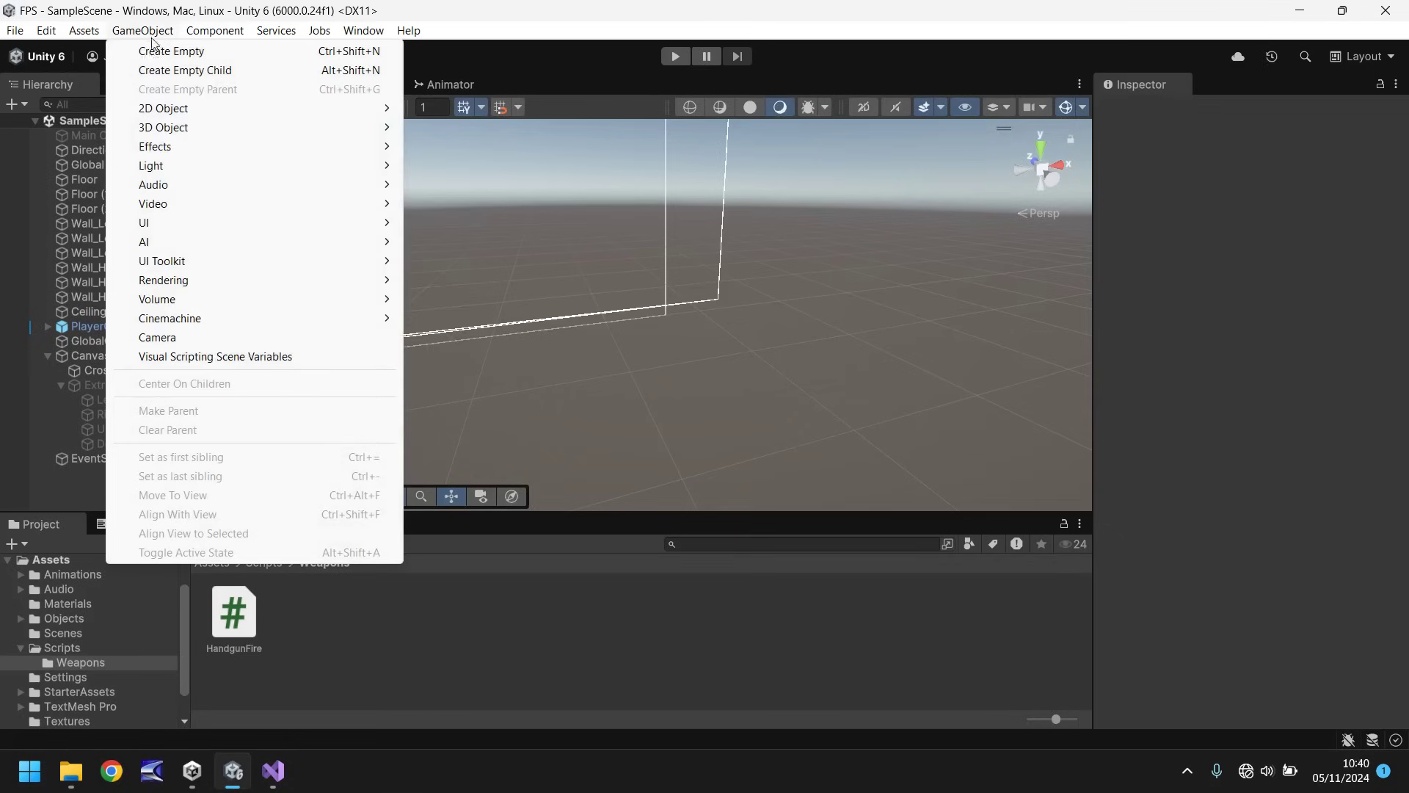
{"action": "mouse_move", "coordinate": [165, 231]}
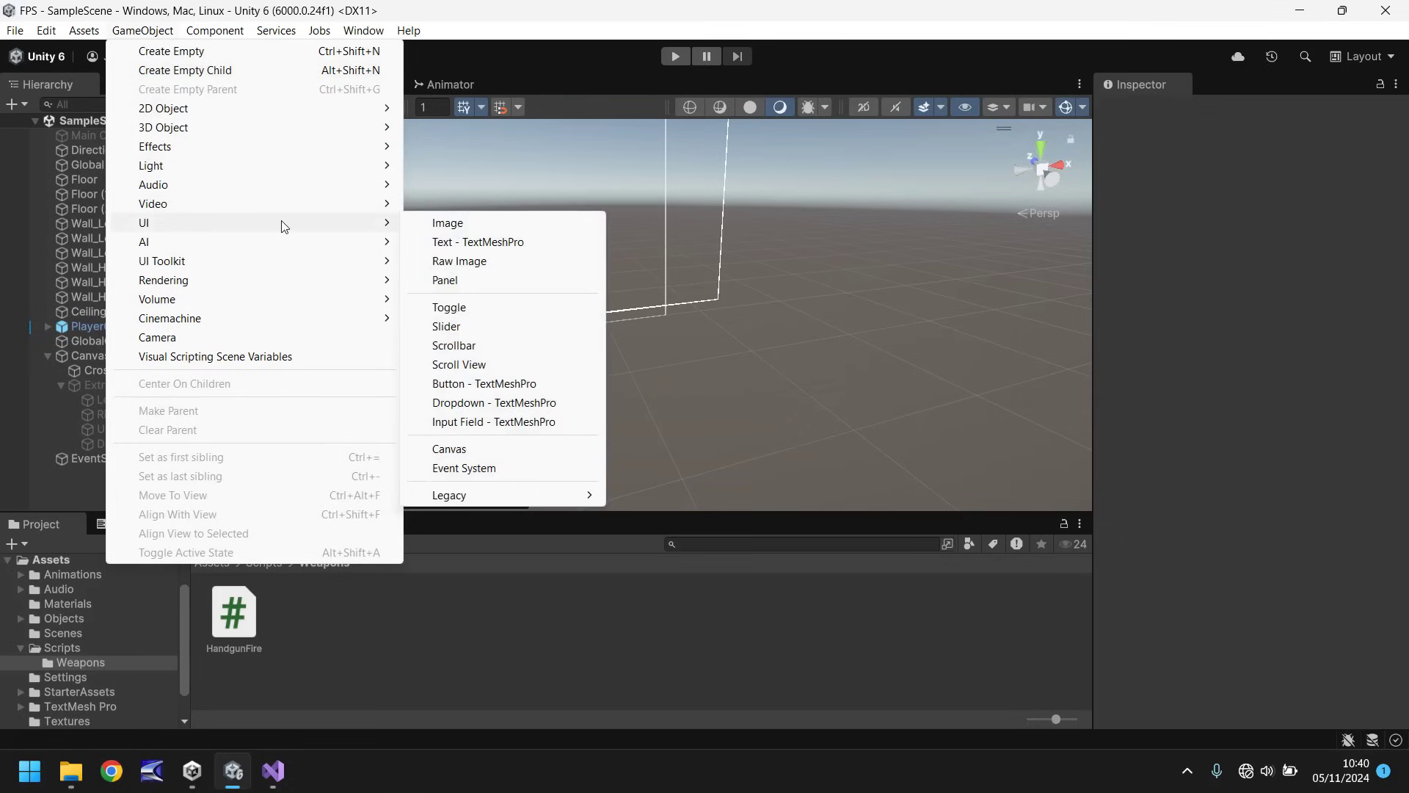
{"action": "left_click", "coordinate": [475, 262]}
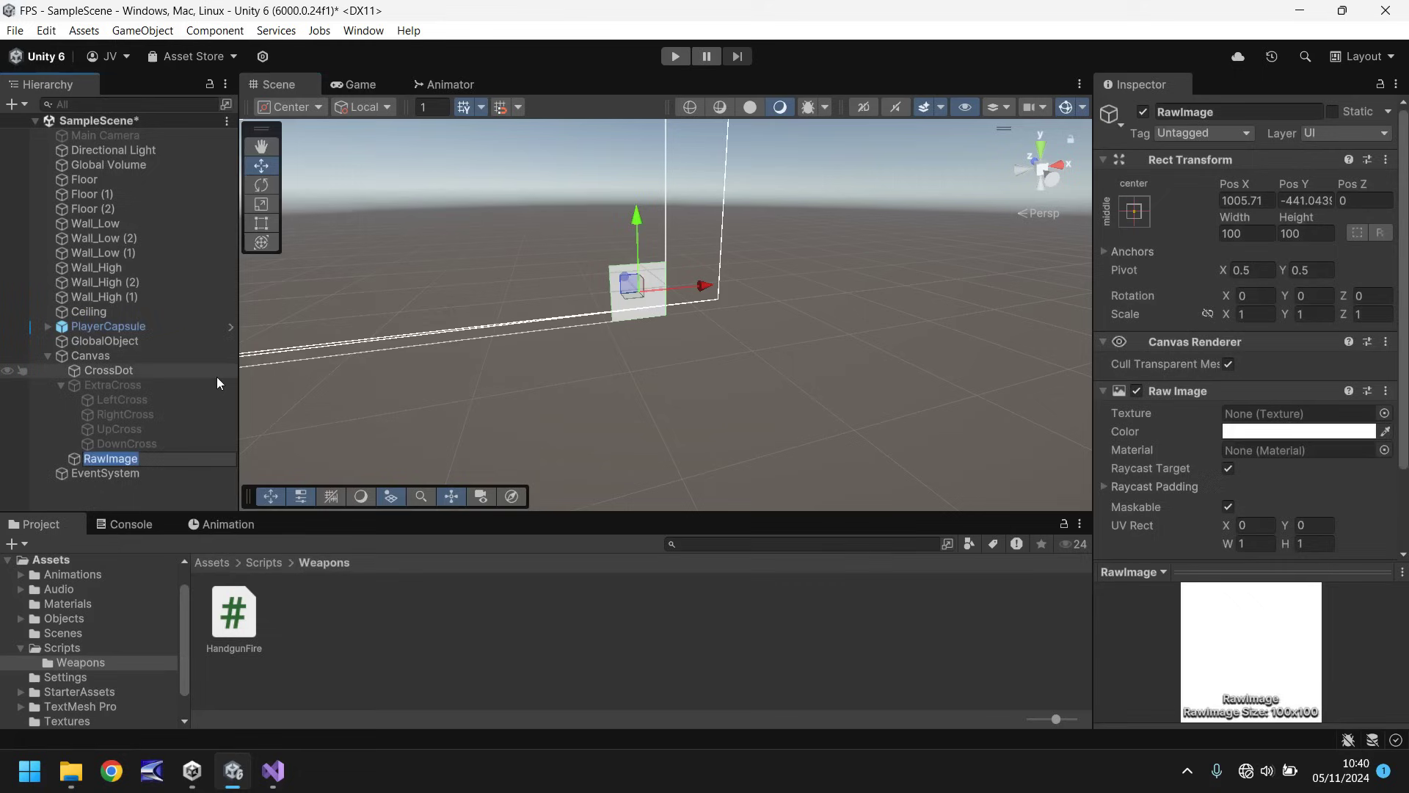
{"action": "type", "text": "AmmoDisplay"}
{"action": "key", "text": "Return"}
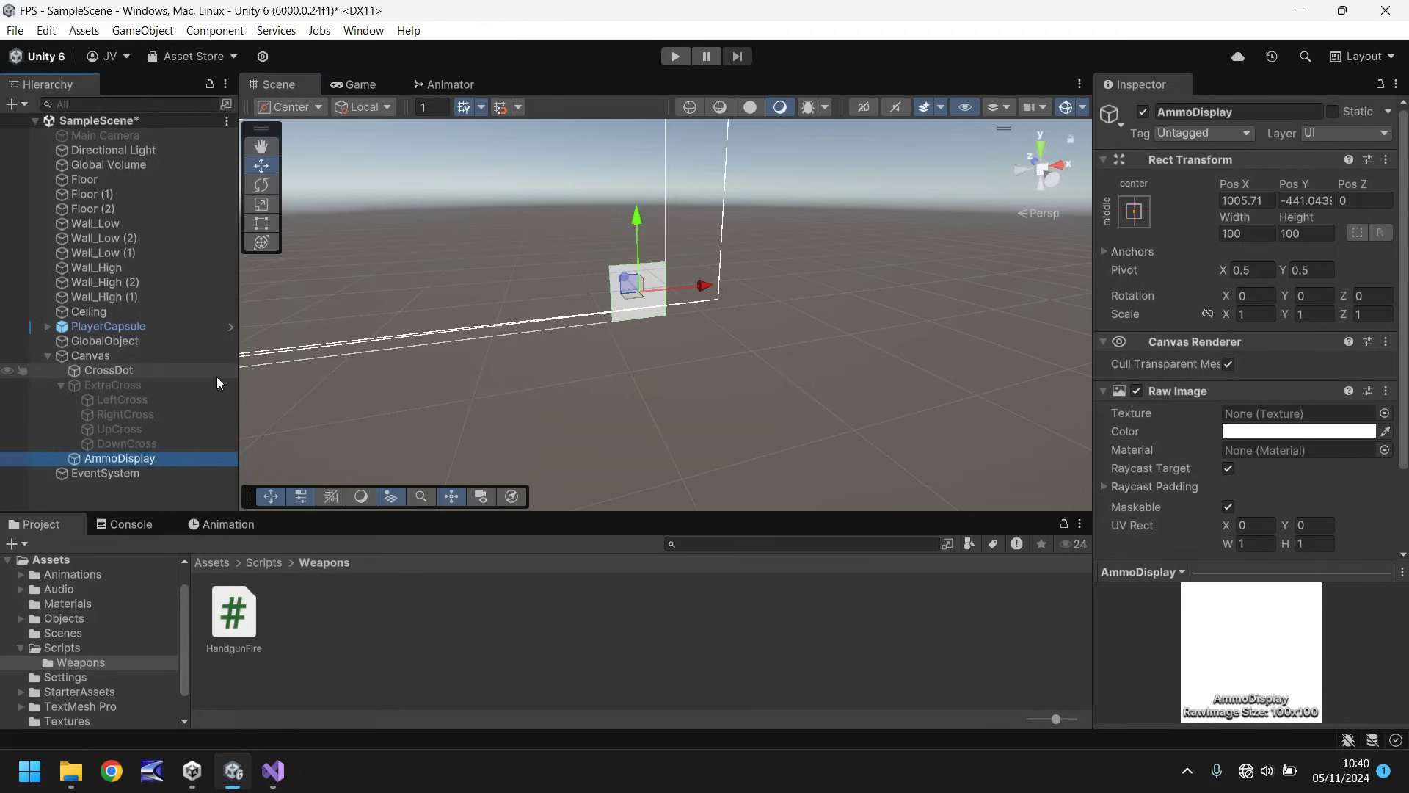
{"action": "left_click", "coordinate": [362, 85]}
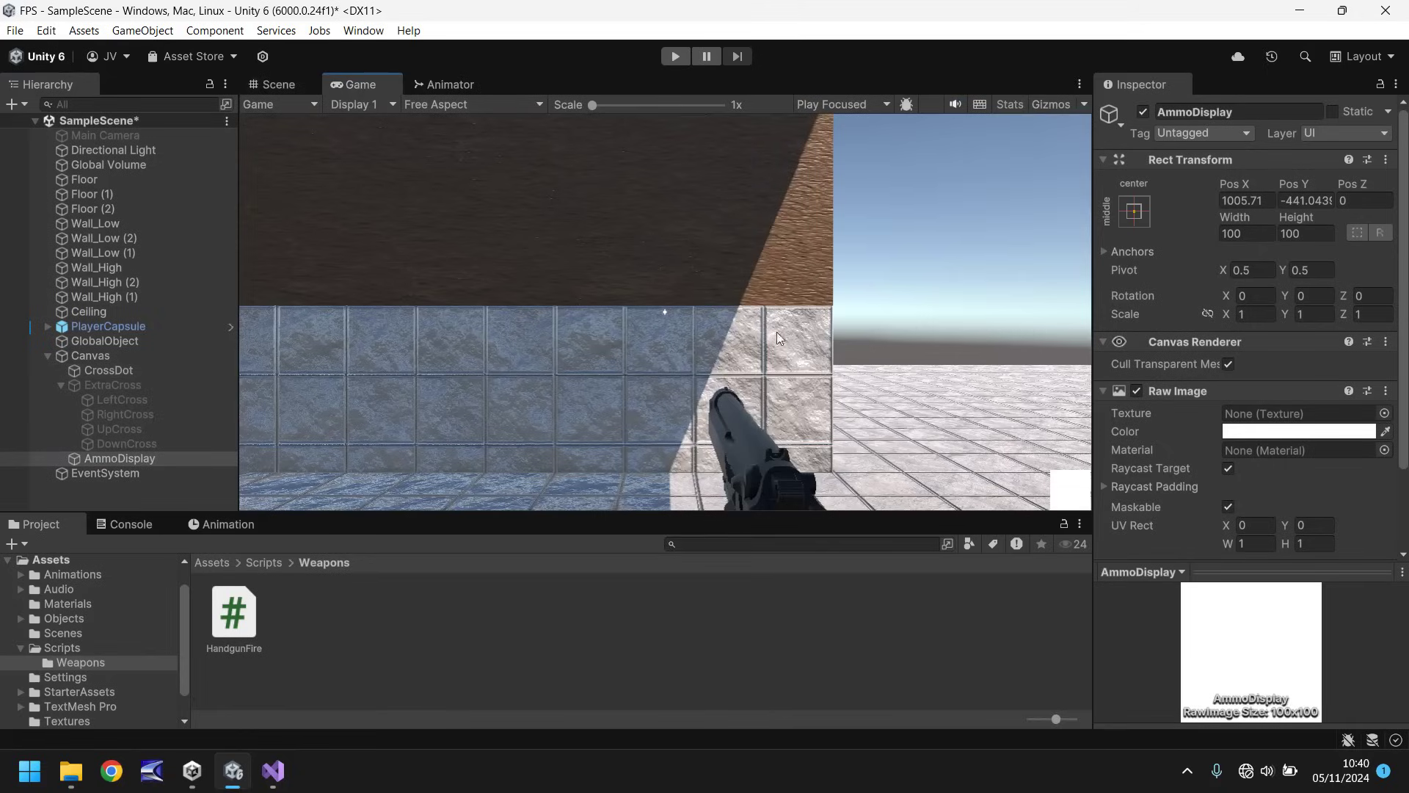
- Anchor AmmoDisplay to the bottom-right corner preset
{"action": "left_click", "coordinate": [282, 85]}
{"action": "left_click", "coordinate": [1137, 213]}
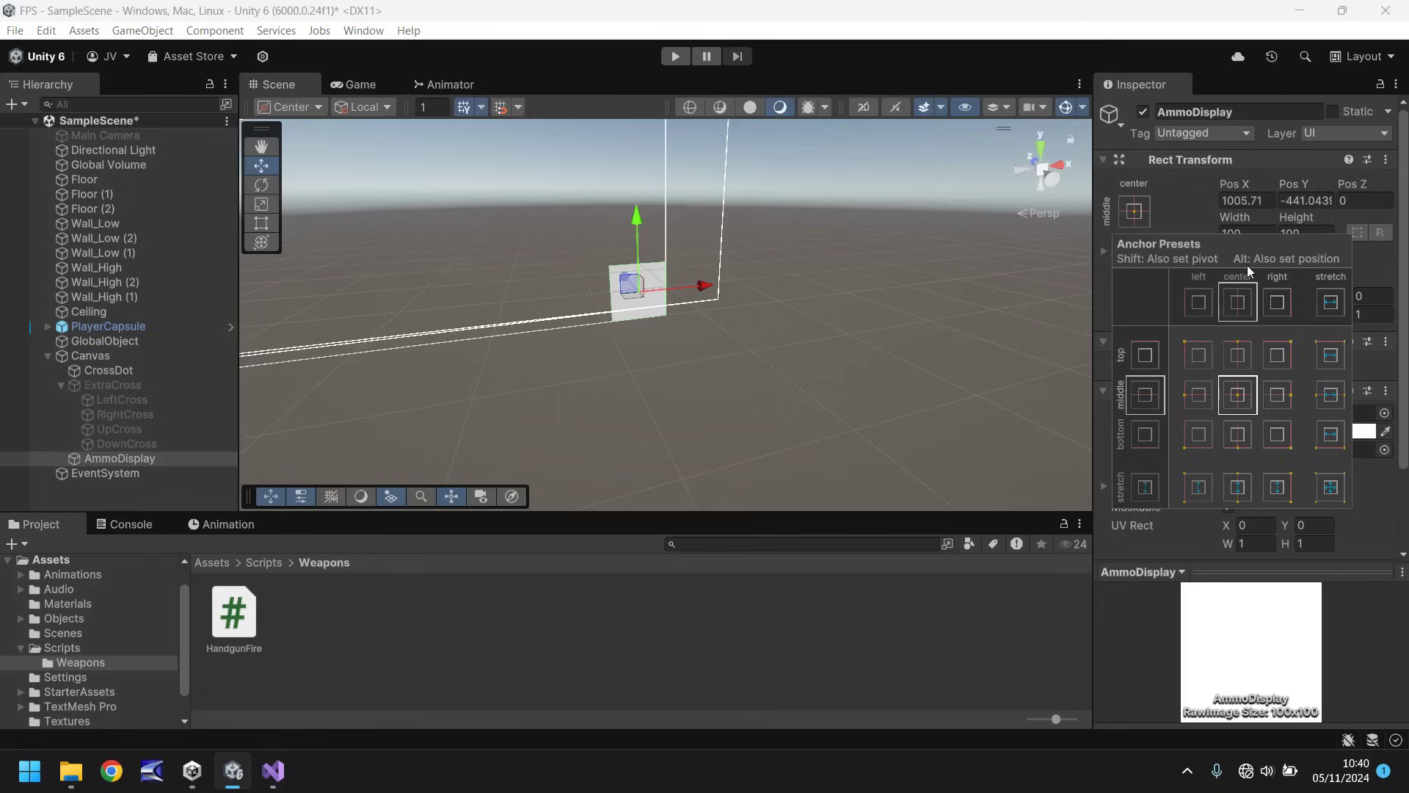
{"action": "left_click", "coordinate": [1277, 434]}
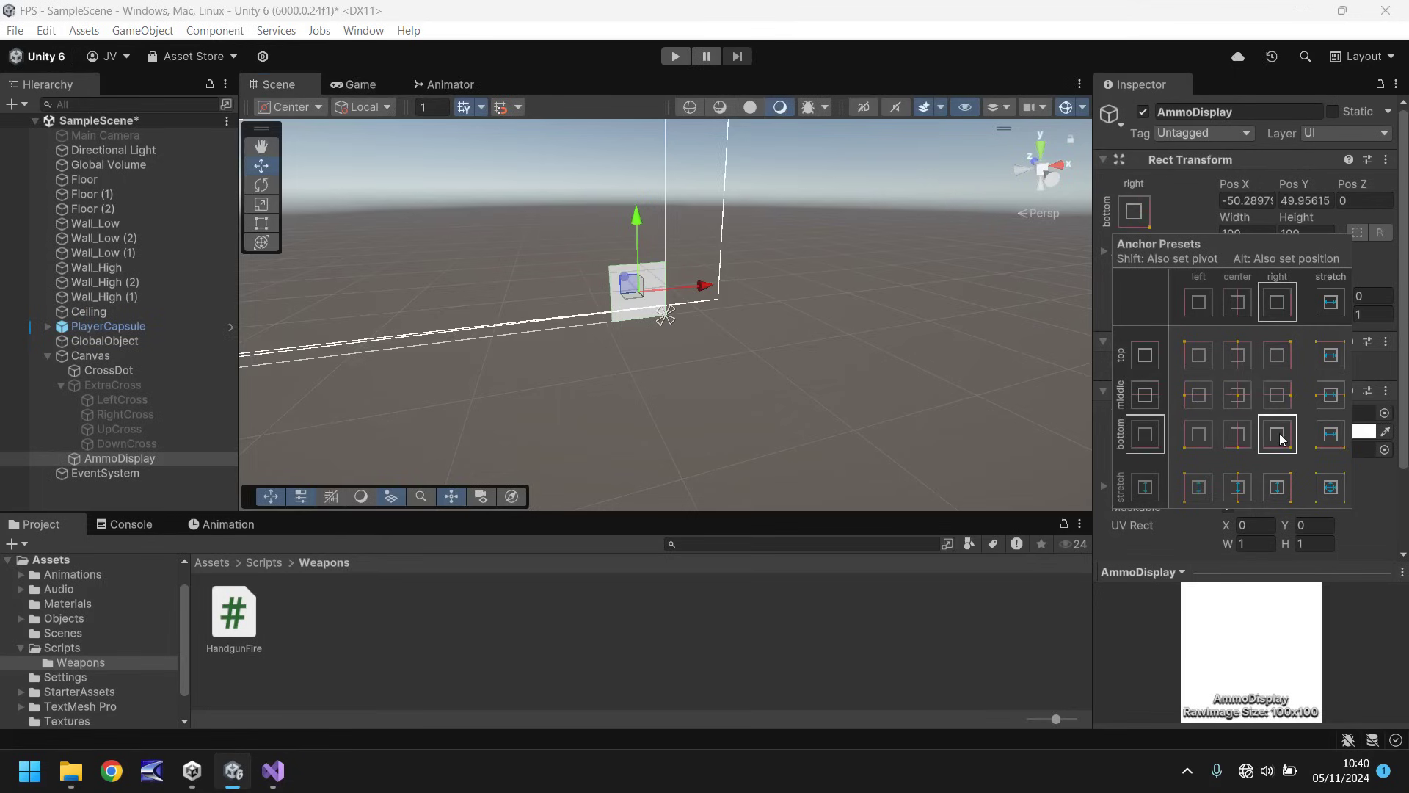
{"action": "left_click", "coordinate": [959, 64]}
- Set the Raw Image colour to dark grey 45,45,45 with alpha 150 and preview it
{"action": "scroll", "coordinate": [1213, 417], "scroll_direction": "down", "scroll_amount": 3}
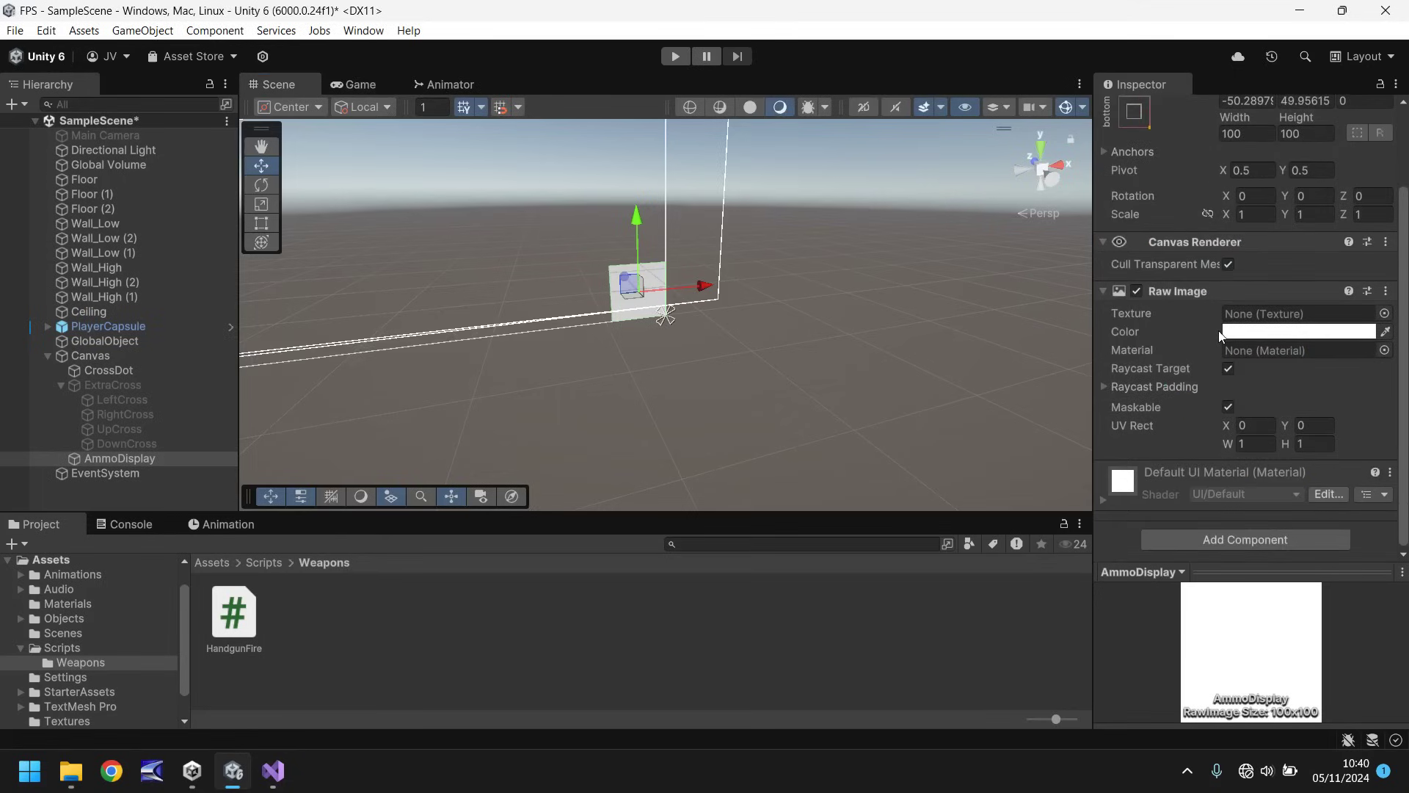
{"action": "left_click", "coordinate": [1312, 334]}
{"action": "left_click_drag", "start_coordinate": [1258, 465], "coordinate": [1250, 481]}
{"action": "left_click", "coordinate": [1393, 293]}
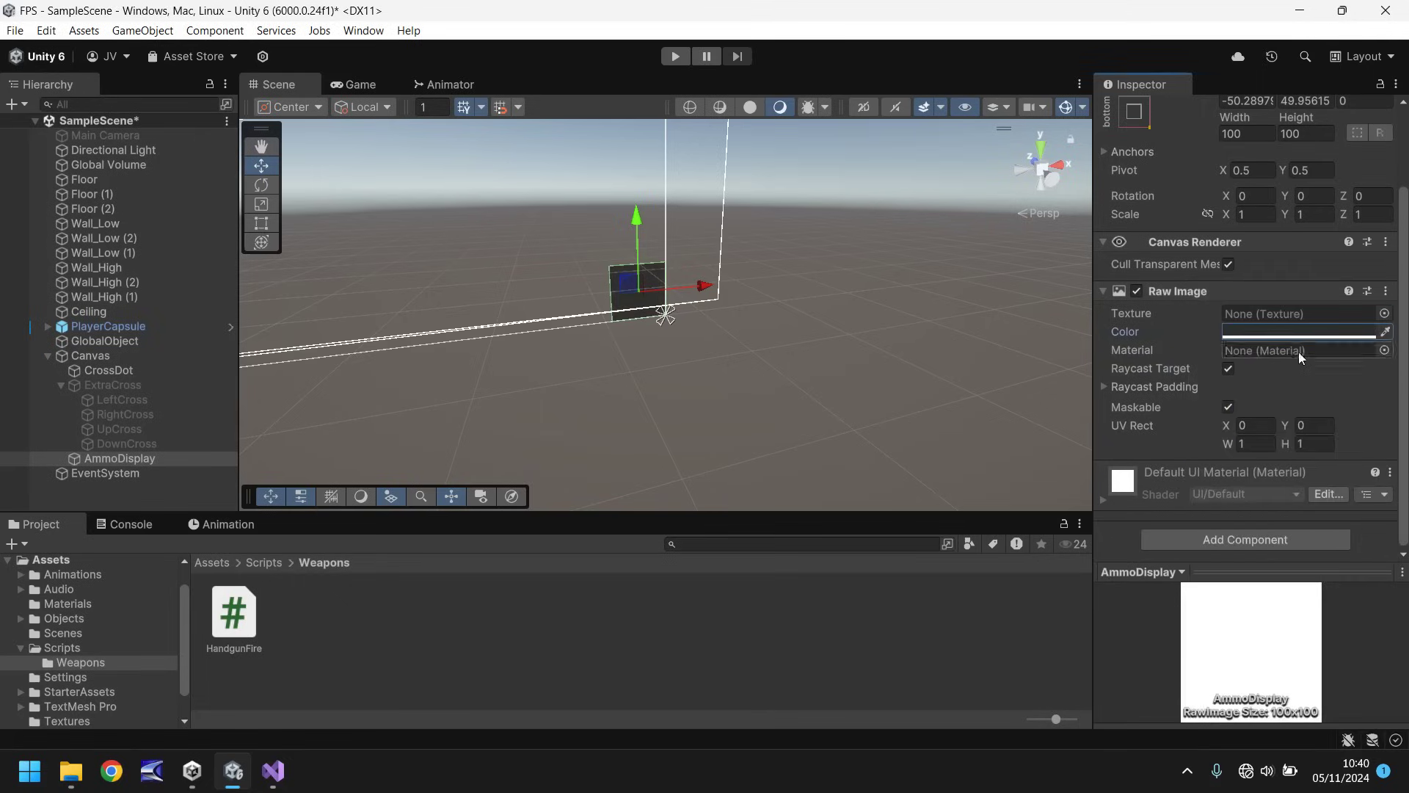
{"action": "left_click", "coordinate": [1321, 332]}
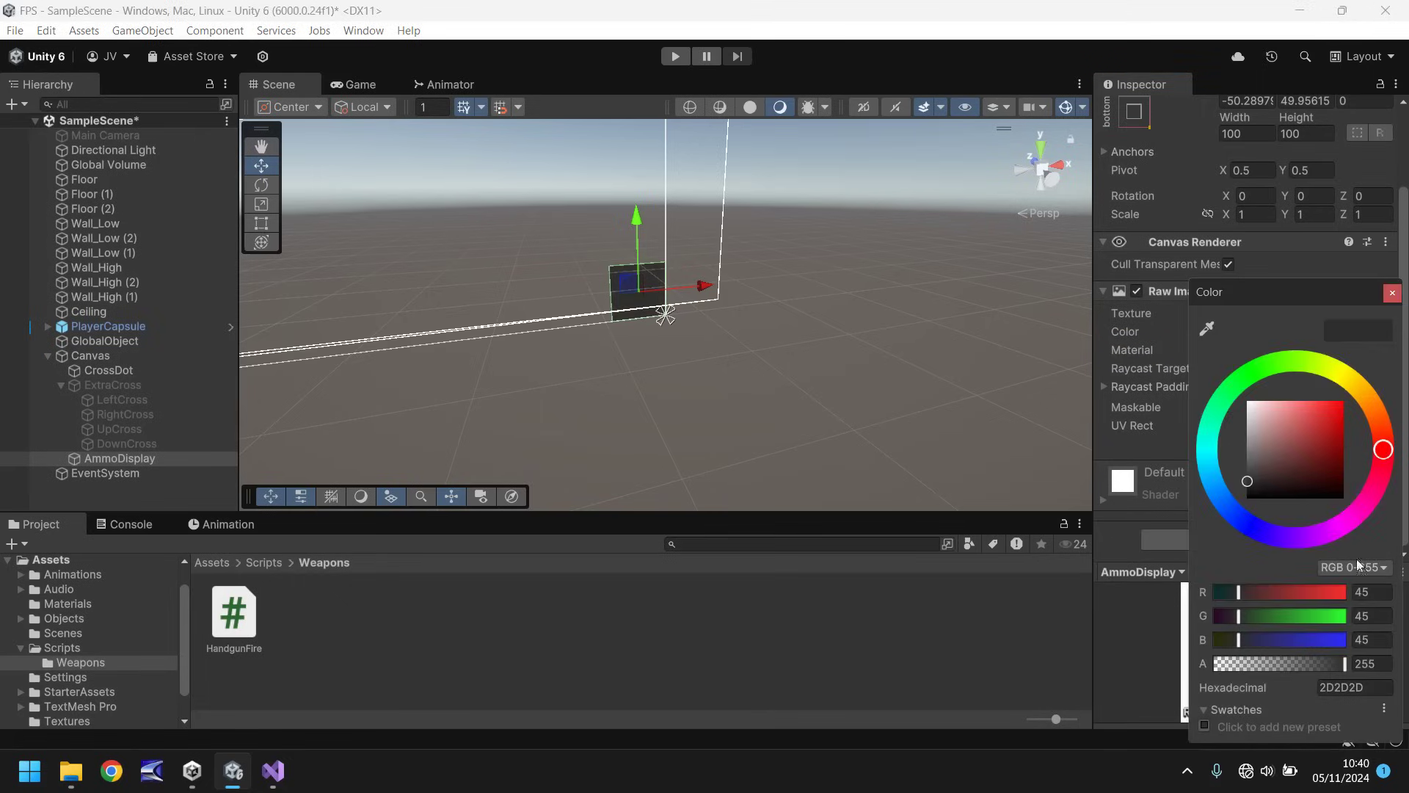
{"action": "left_click", "coordinate": [1378, 663]}
{"action": "type", "text": "150"}
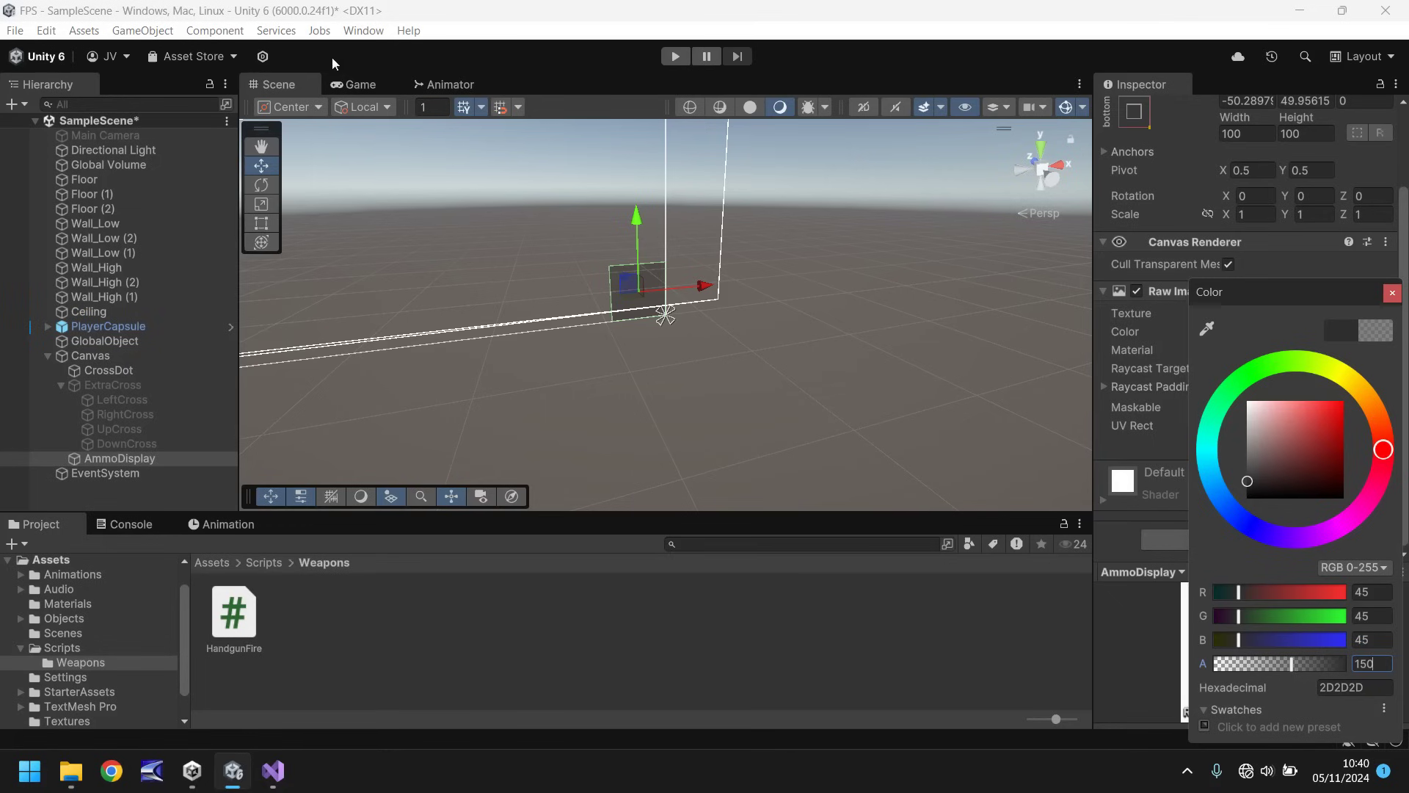
{"action": "left_click", "coordinate": [358, 85]}
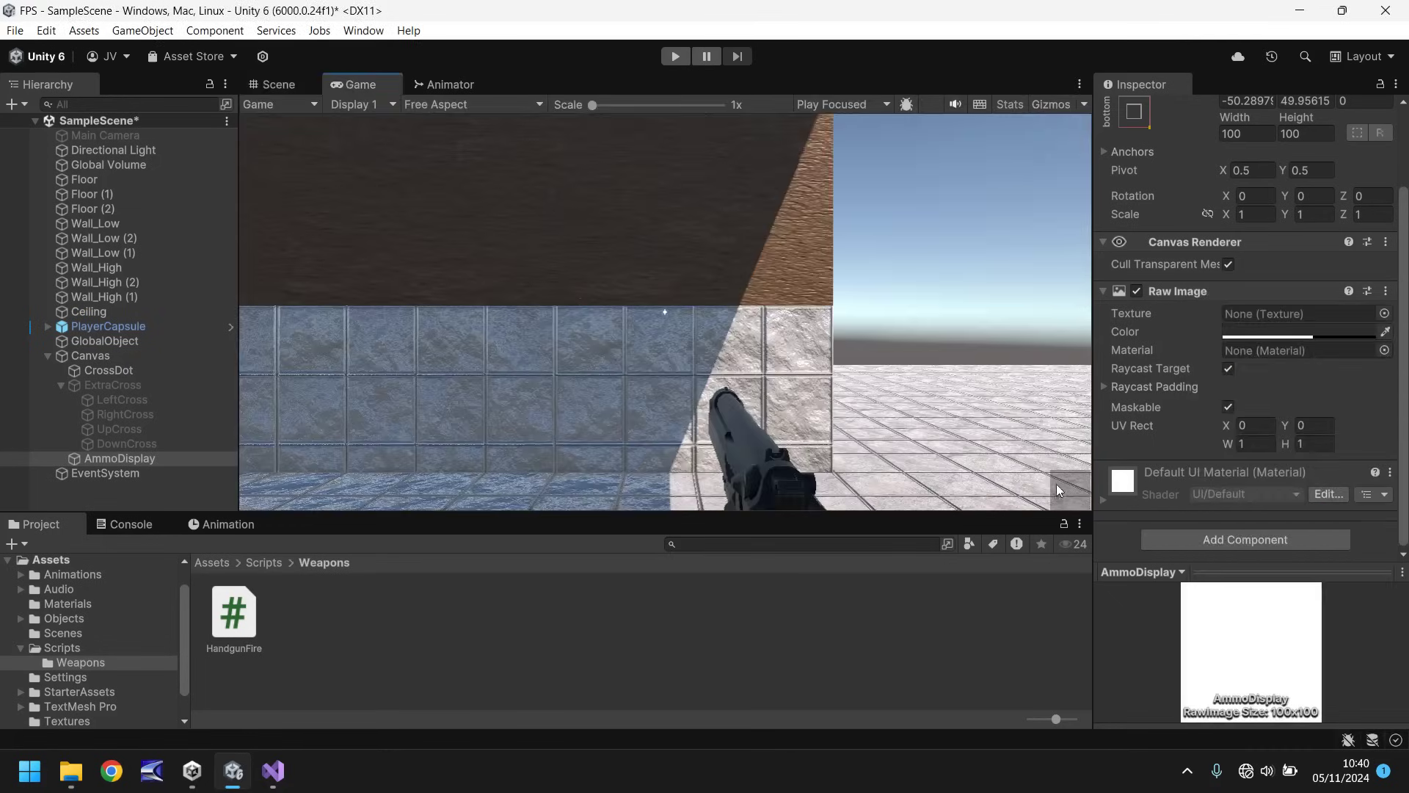
{"action": "left_click", "coordinate": [282, 85]}
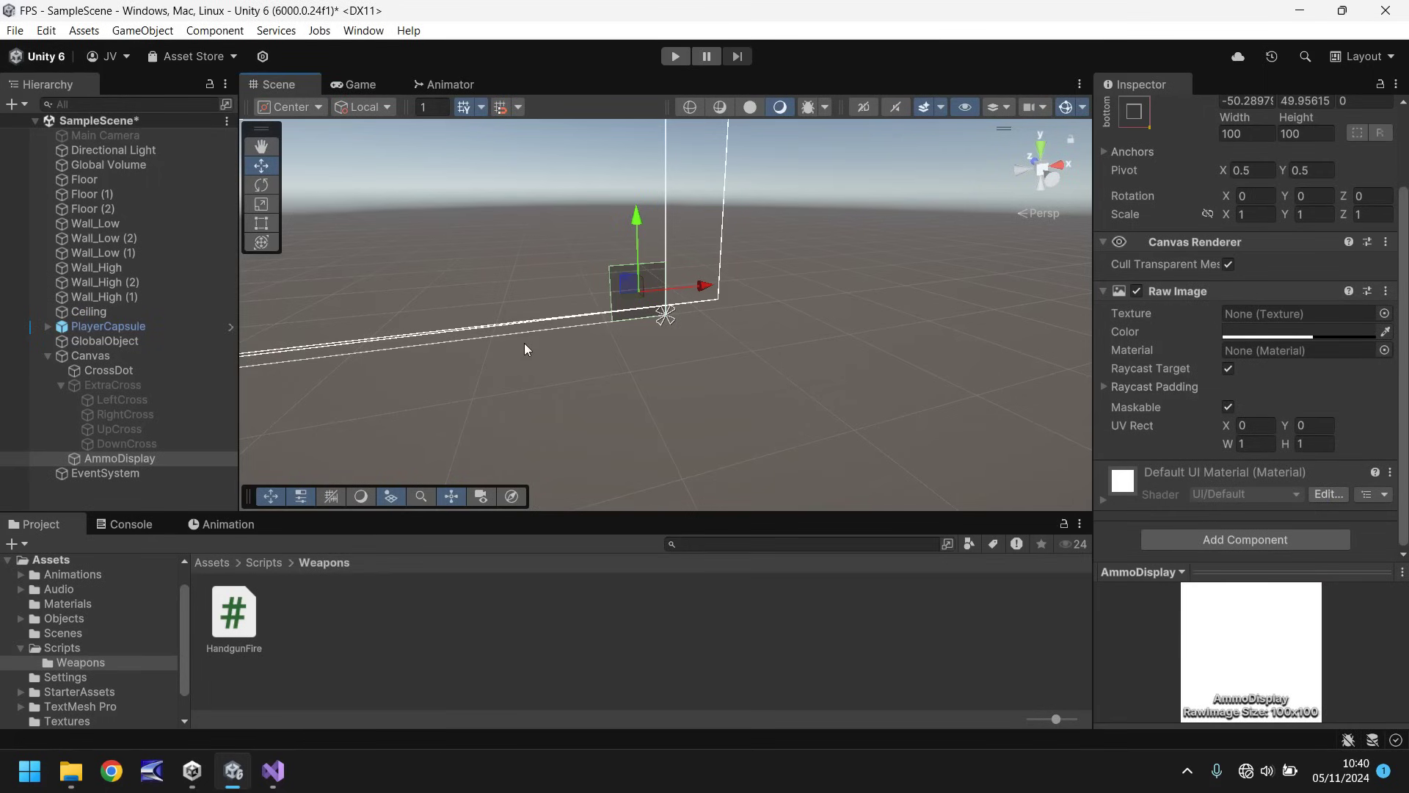
- Stretch AmmoDisplay much wider to the left with the Rect Tool and move it up-left
{"action": "middle_click_drag", "start_coordinate": [487, 275], "coordinate": [614, 319]}
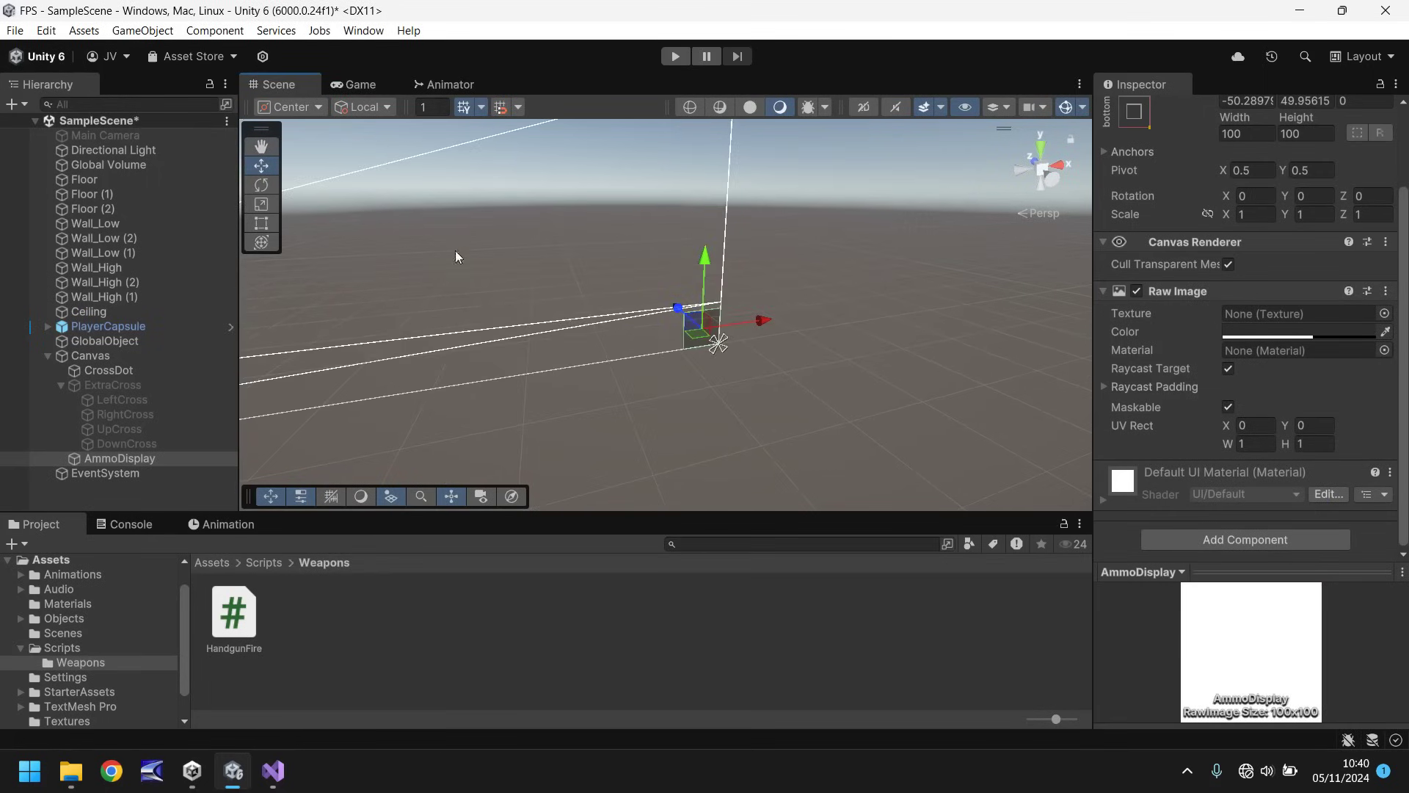
{"action": "left_click", "coordinate": [264, 222]}
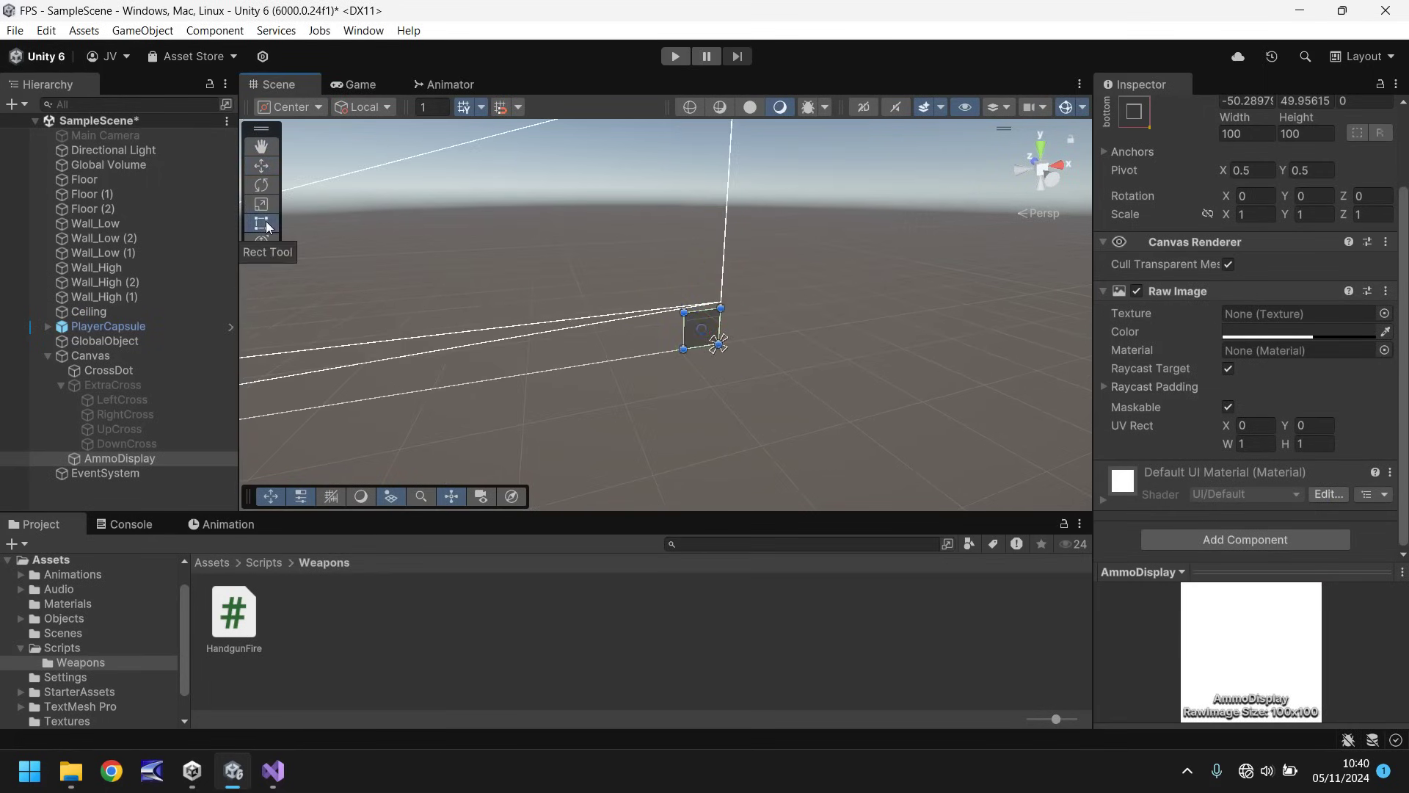
{"action": "left_click_drag", "start_coordinate": [683, 313], "coordinate": [298, 329]}
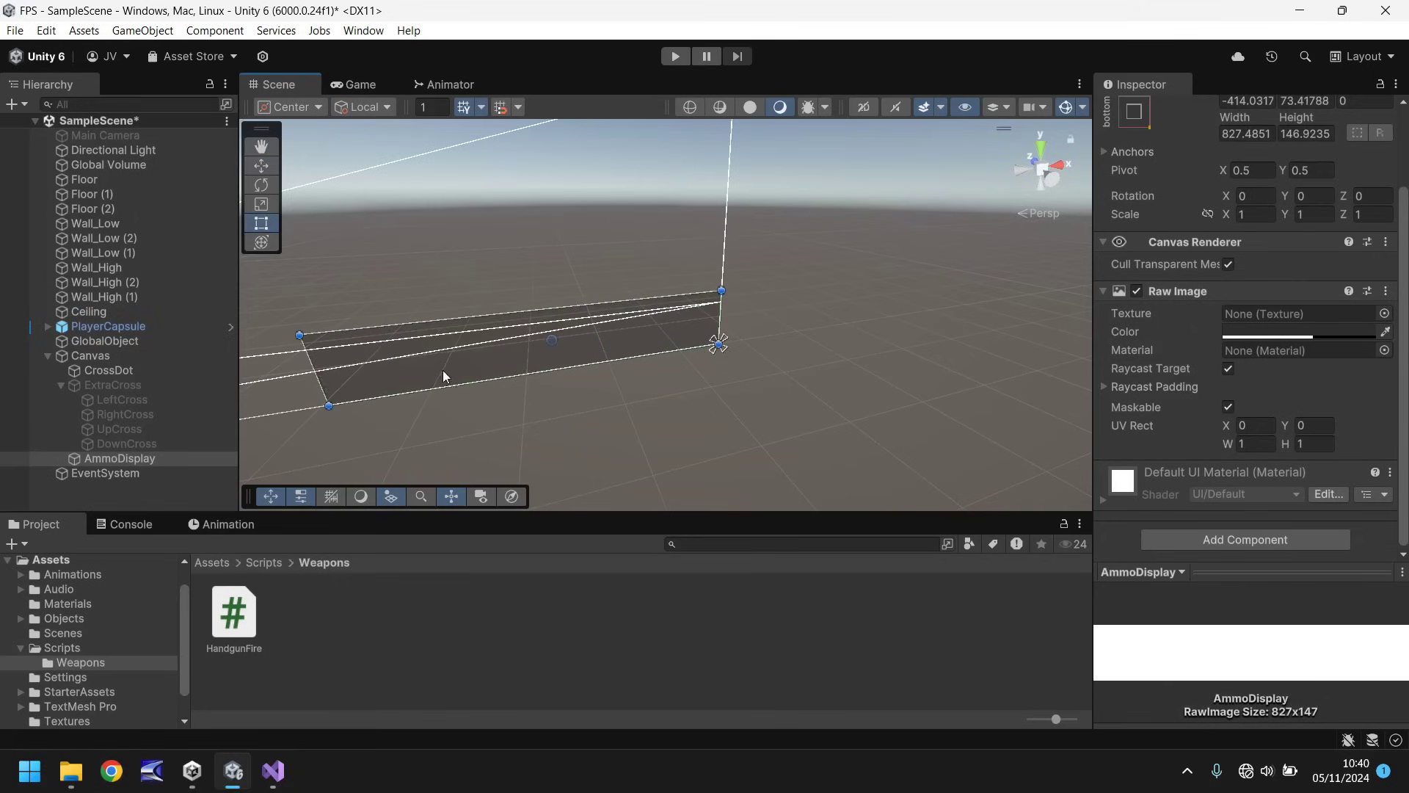
{"action": "left_click_drag", "start_coordinate": [439, 366], "coordinate": [420, 354]}
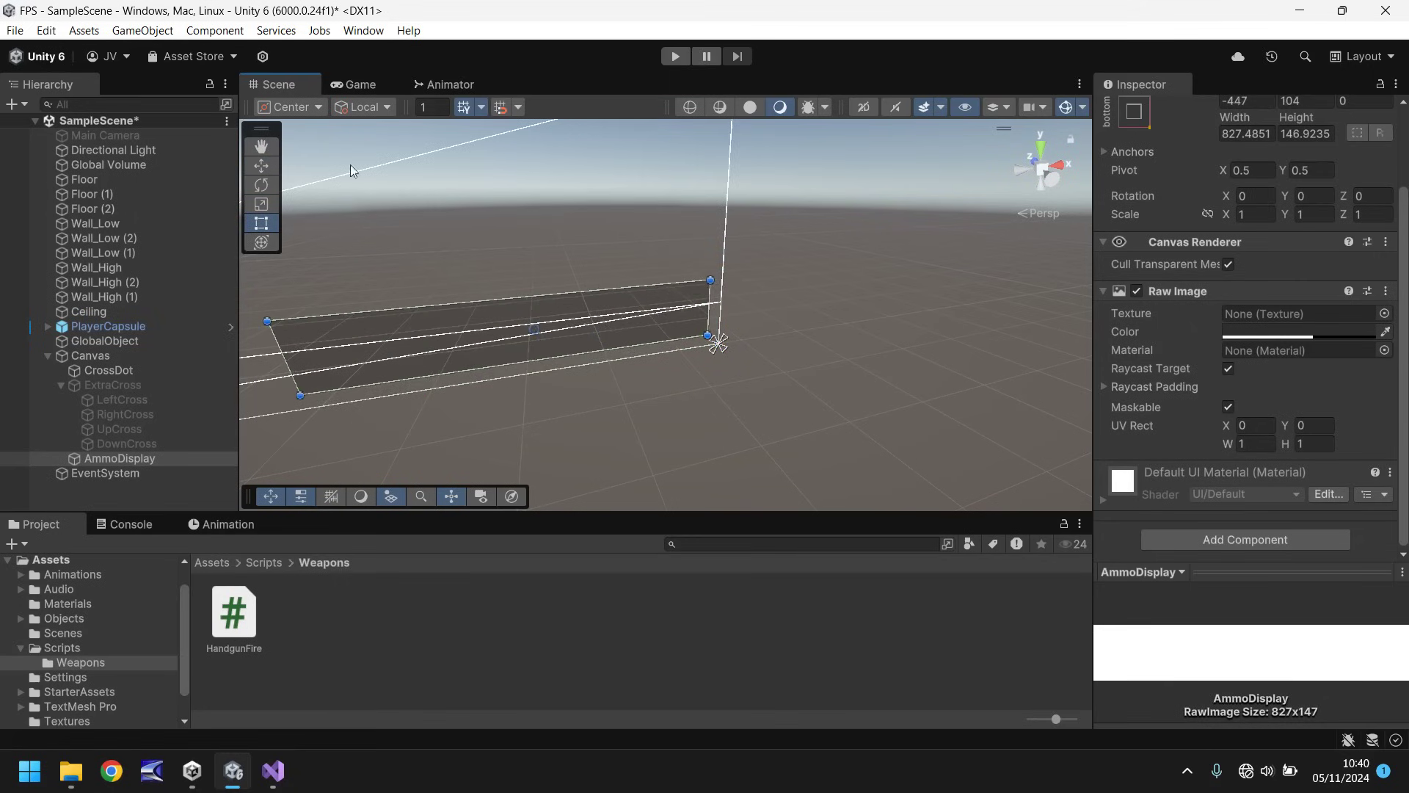
{"action": "left_click", "coordinate": [355, 86]}
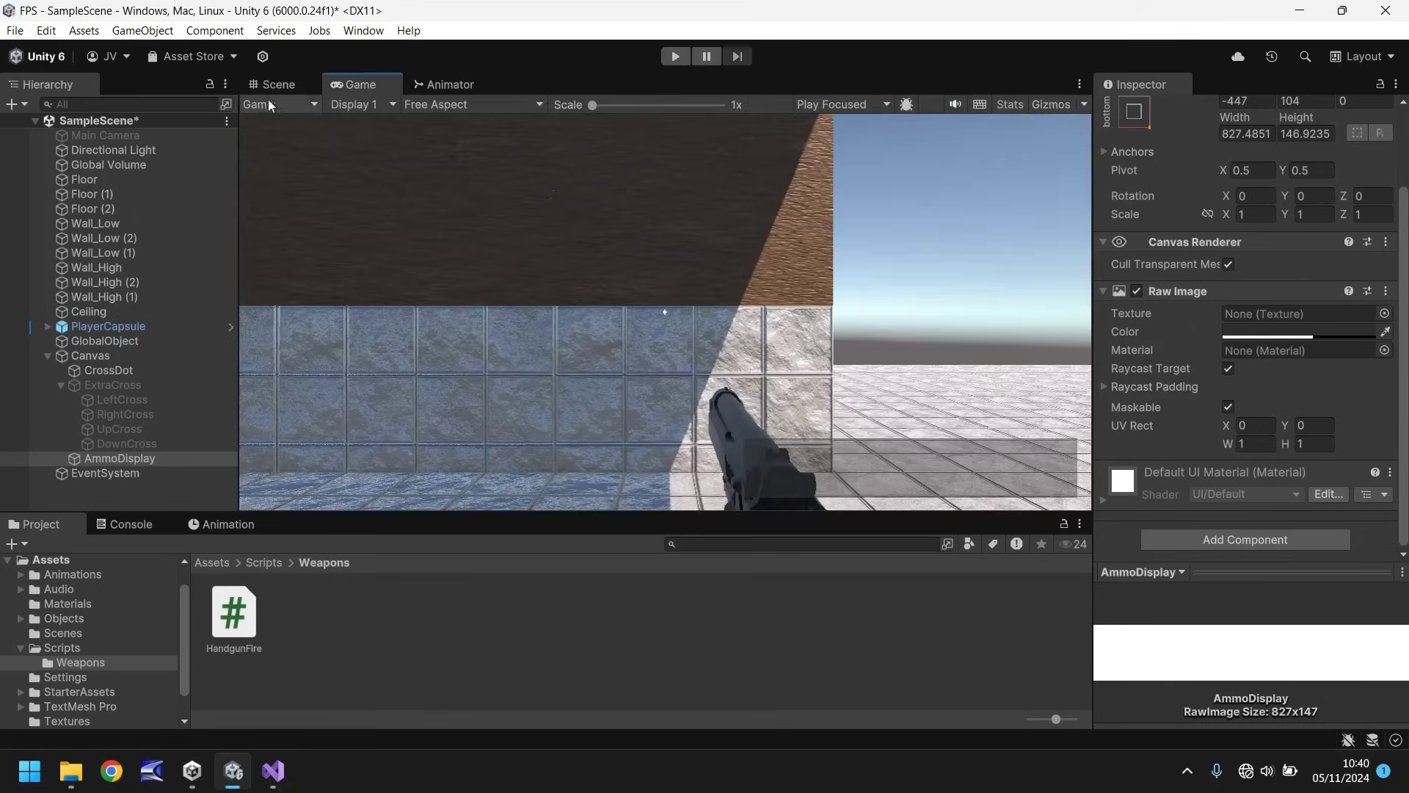
{"action": "left_click", "coordinate": [274, 84]}
- Refine the bar to about 486 by 90 at X −266.47, Y 67.86, checking the Game view
{"action": "left_click_drag", "start_coordinate": [268, 321], "coordinate": [398, 330]}
{"action": "left_click", "coordinate": [351, 85]}
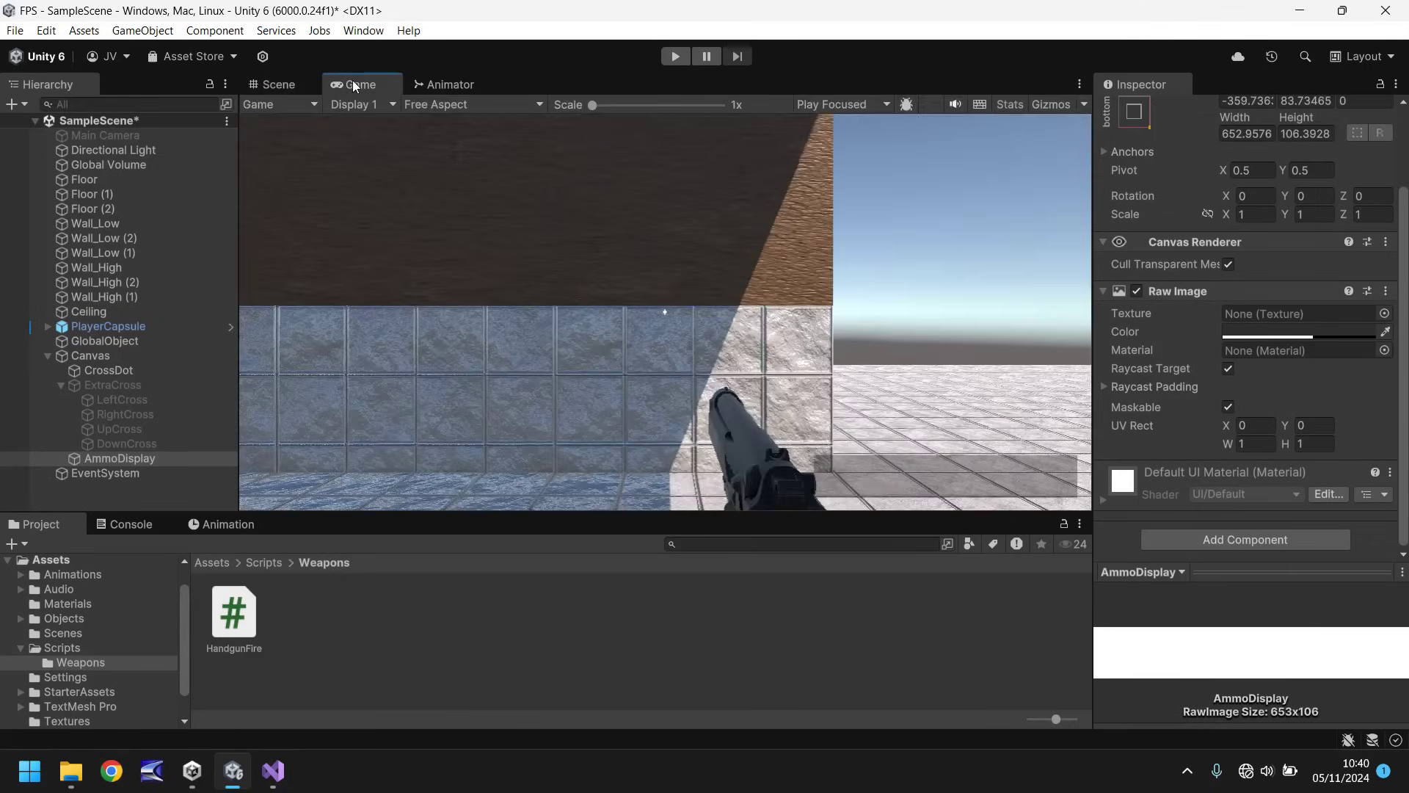
{"action": "left_click", "coordinate": [286, 83]}
{"action": "left_click_drag", "start_coordinate": [439, 346], "coordinate": [475, 335]}
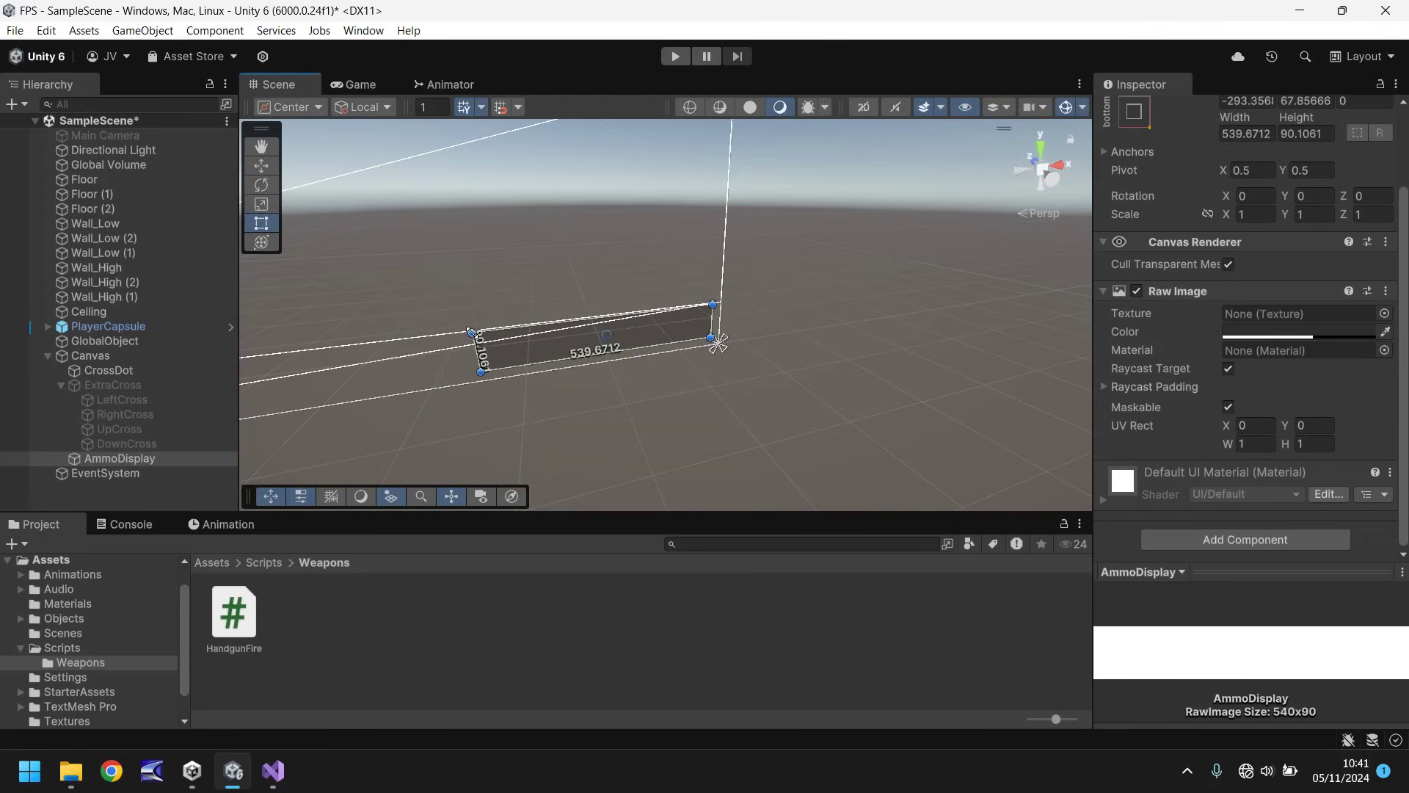
{"action": "left_click", "coordinate": [355, 84]}
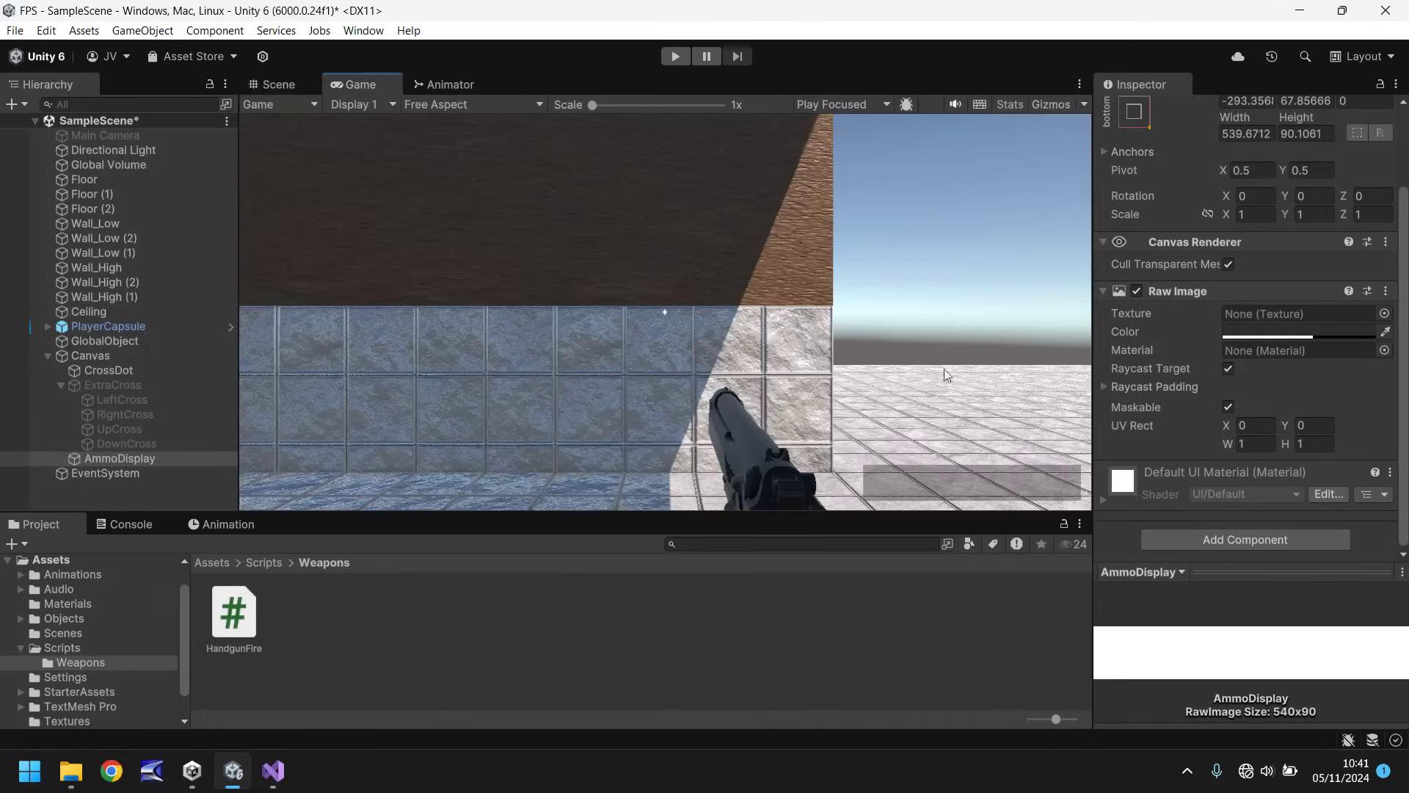
{"action": "left_click", "coordinate": [279, 83]}
{"action": "left_click_drag", "start_coordinate": [476, 352], "coordinate": [501, 344]}
{"action": "scroll", "coordinate": [604, 245], "scroll_direction": "up", "scroll_amount": 2}
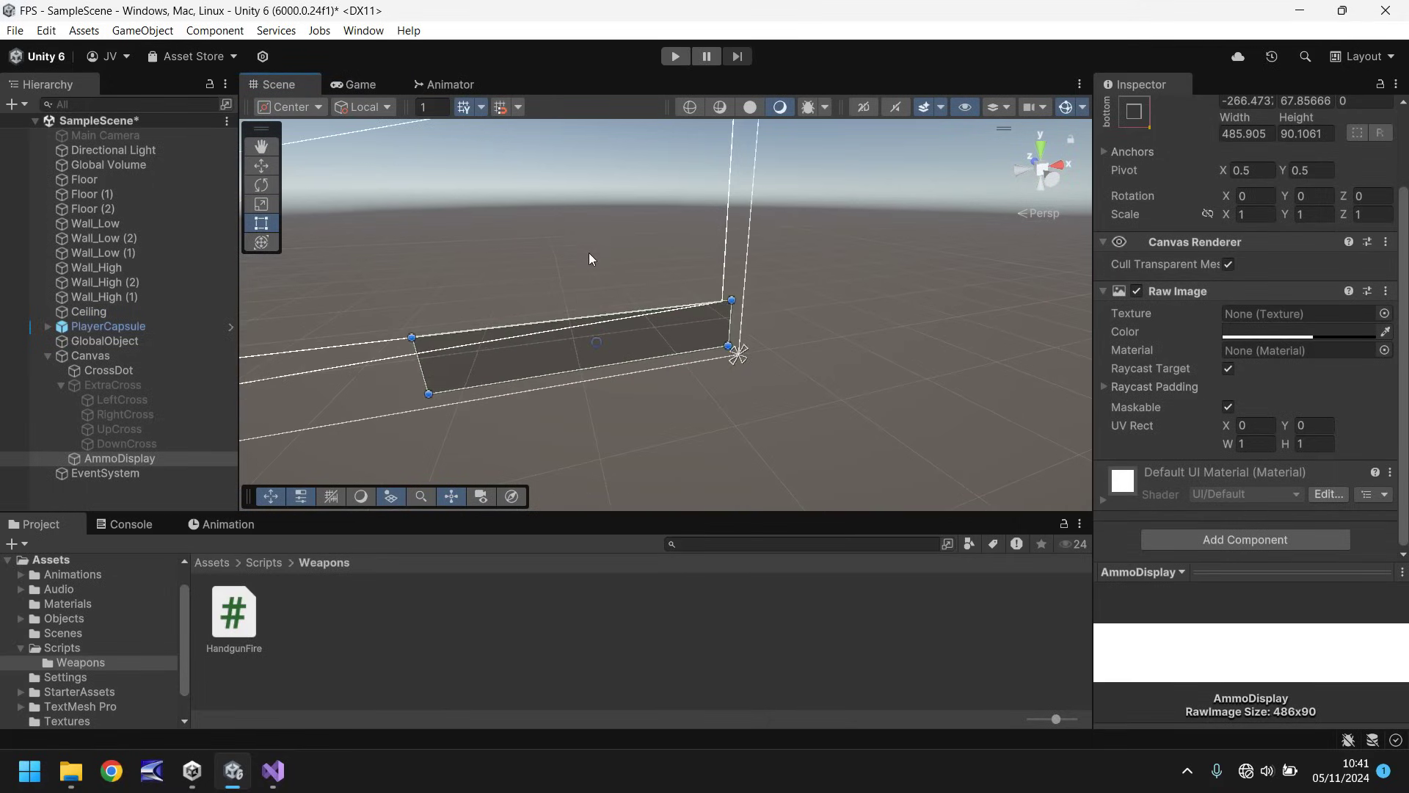
{"action": "scroll", "coordinate": [561, 296], "scroll_direction": "down", "scroll_amount": 2}
{"action": "scroll", "coordinate": [1263, 312], "scroll_direction": "up", "scroll_amount": 2}
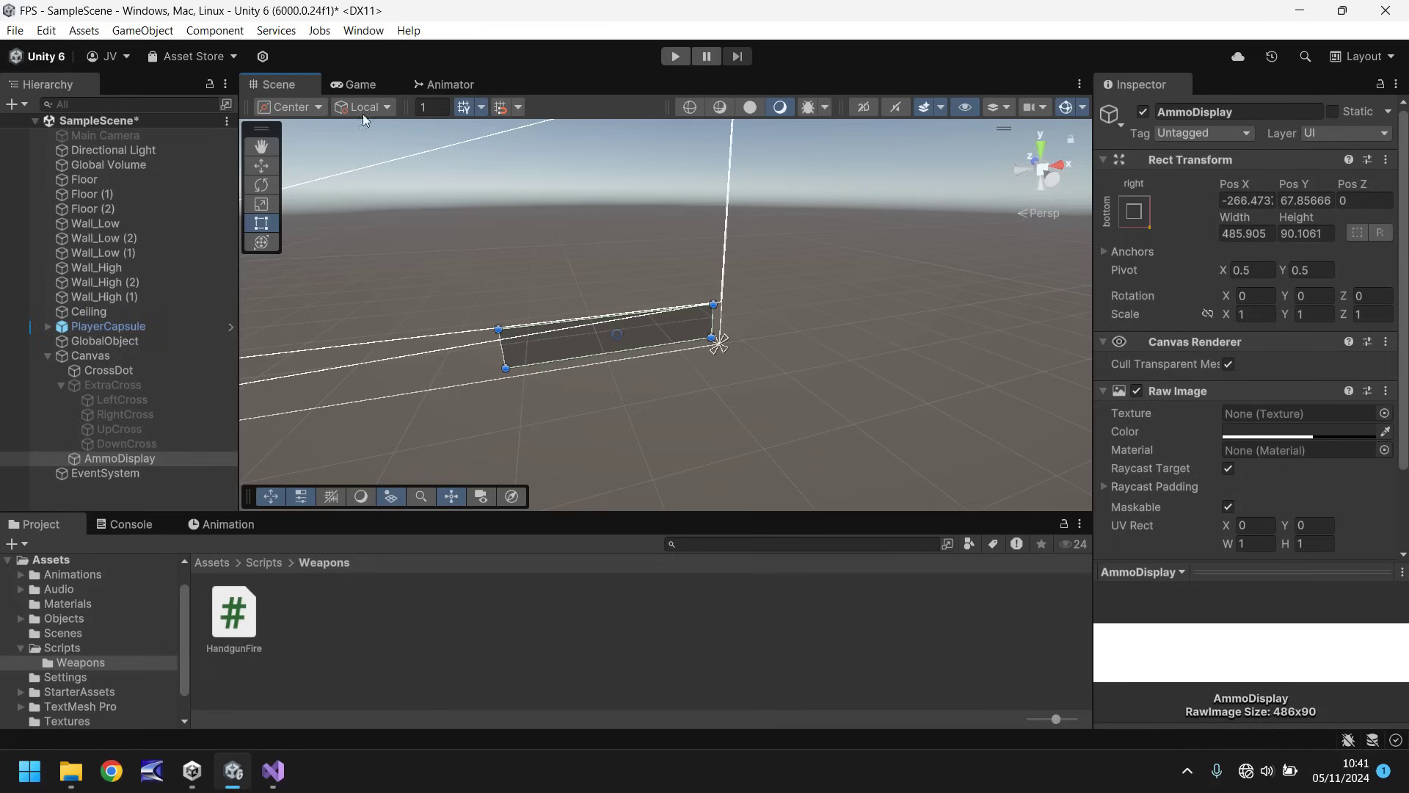
- Add a Text - TextMeshPro object under the Canvas and rename it AmmoDisply
{"action": "left_click", "coordinate": [143, 31]}
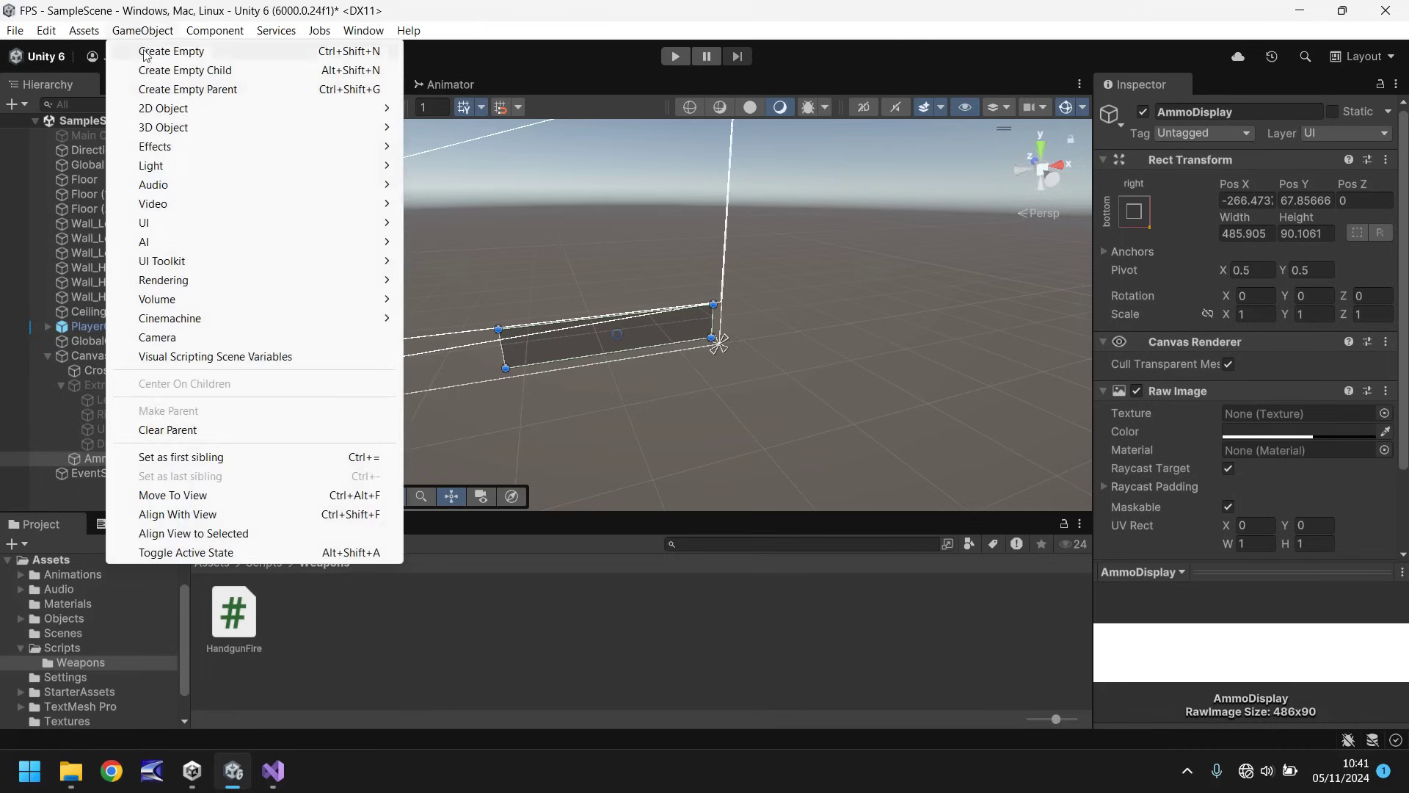
{"action": "mouse_move", "coordinate": [163, 229]}
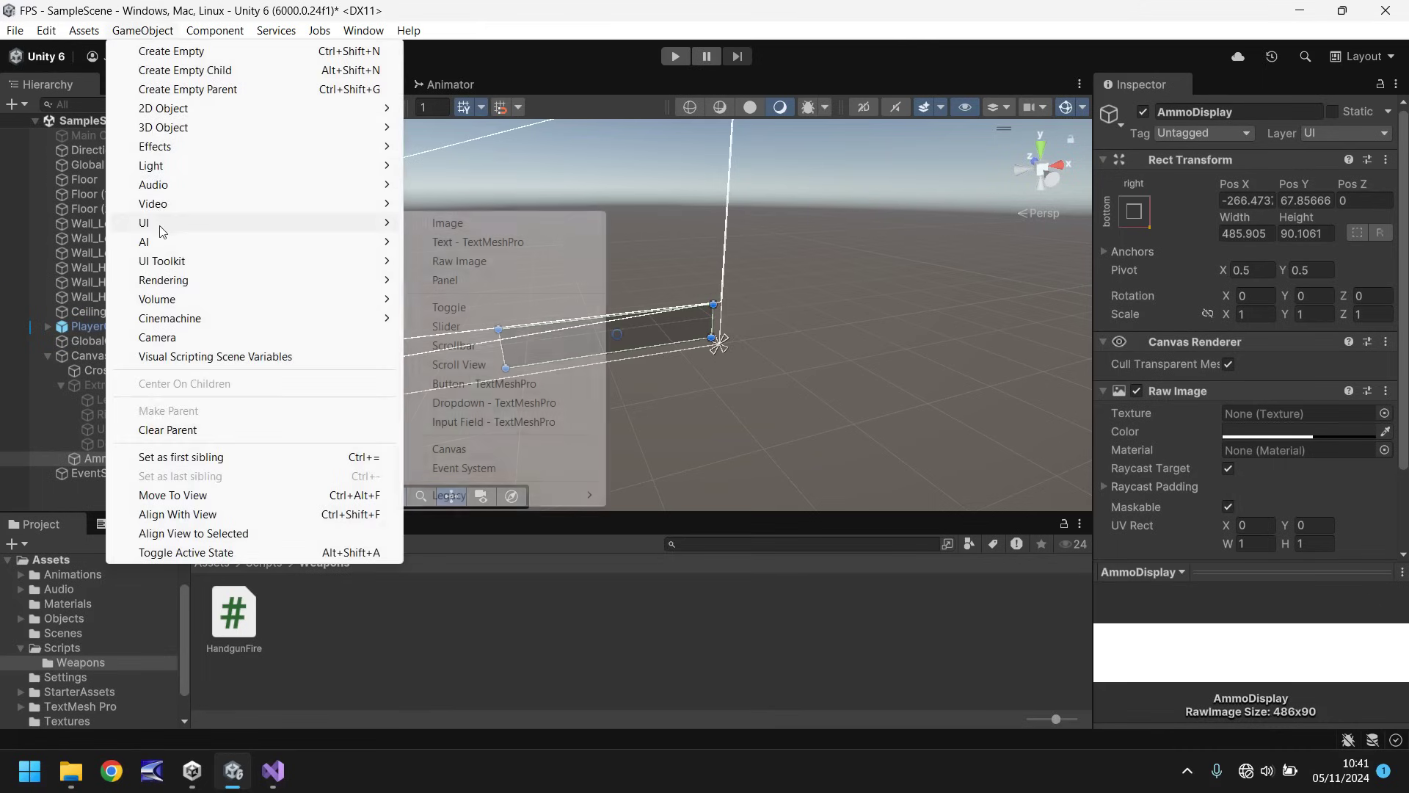
{"action": "left_click", "coordinate": [466, 242]}
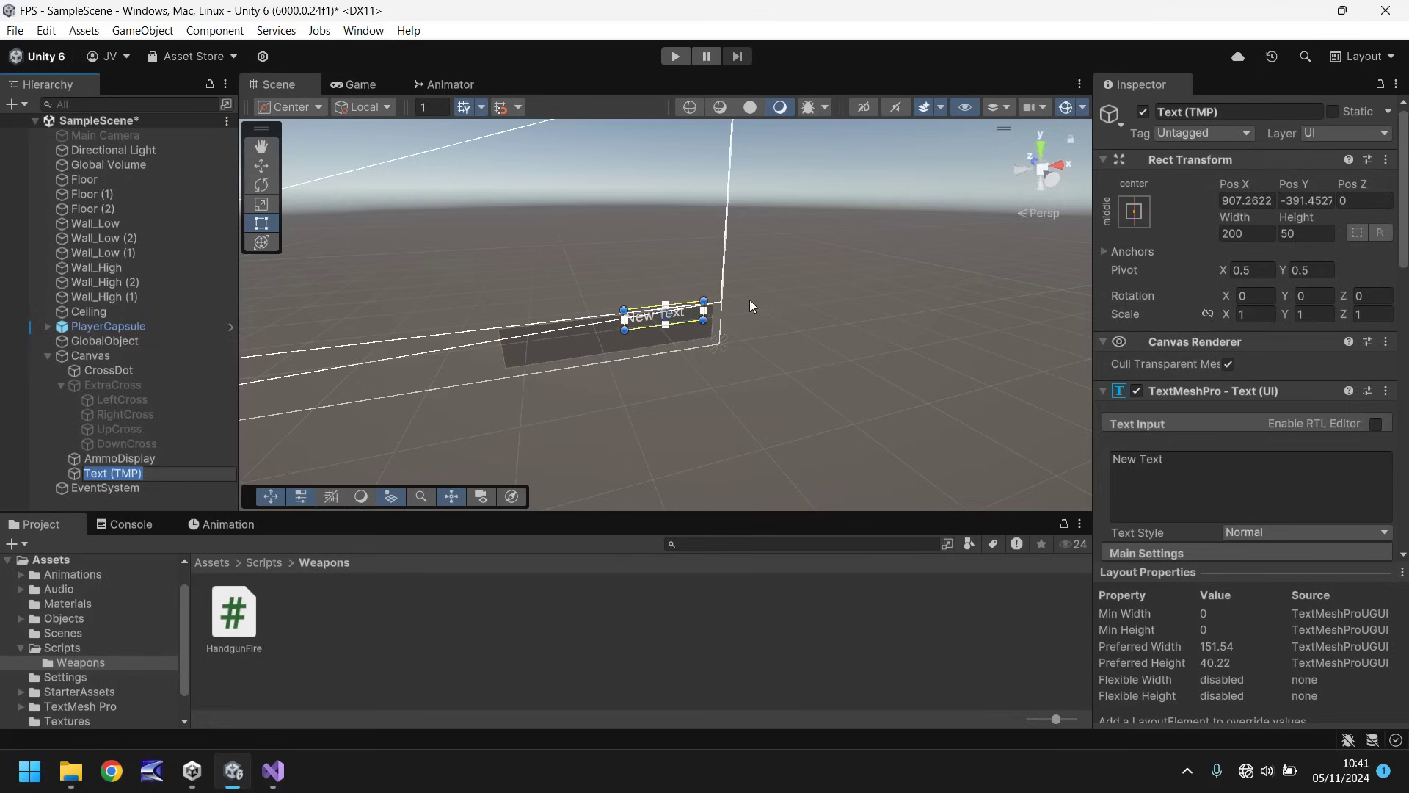
{"action": "type", "text": "AmmoDisply"}
{"action": "key", "text": "Return"}
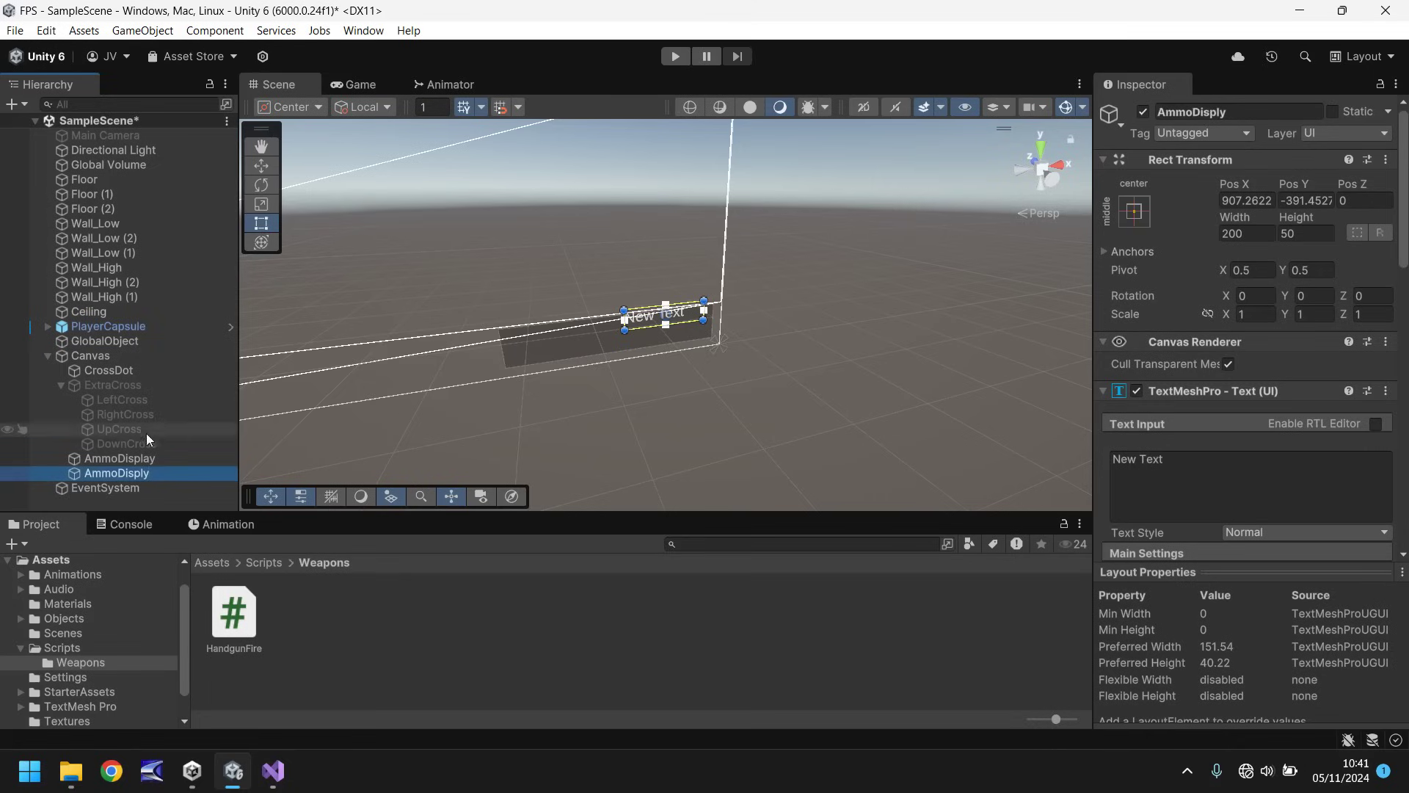
- Rename the Raw Image background object to AmmoContainer
{"action": "left_click", "coordinate": [151, 455]}
{"action": "key", "text": "F2"}
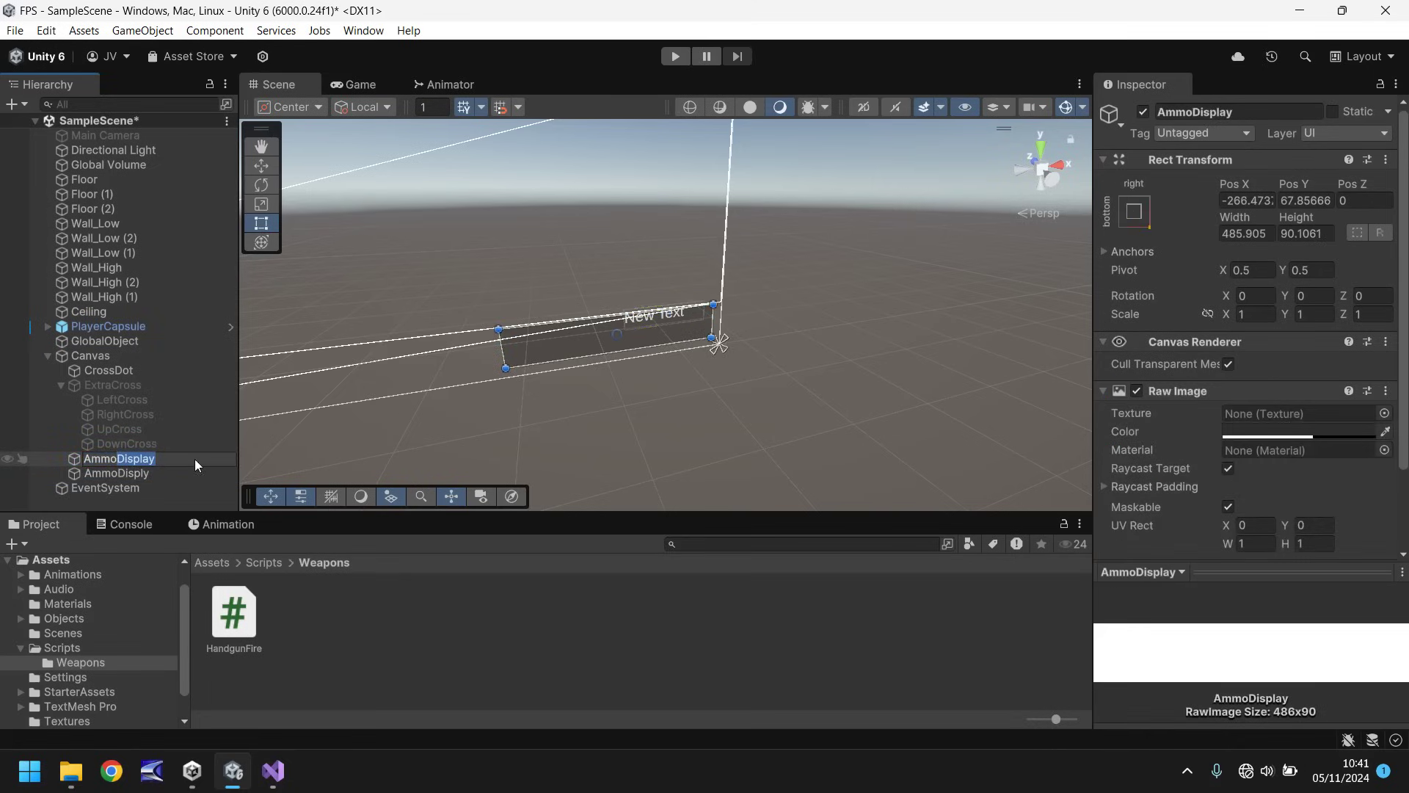
{"action": "type", "text": "Container"}
{"action": "key", "text": "Return"}
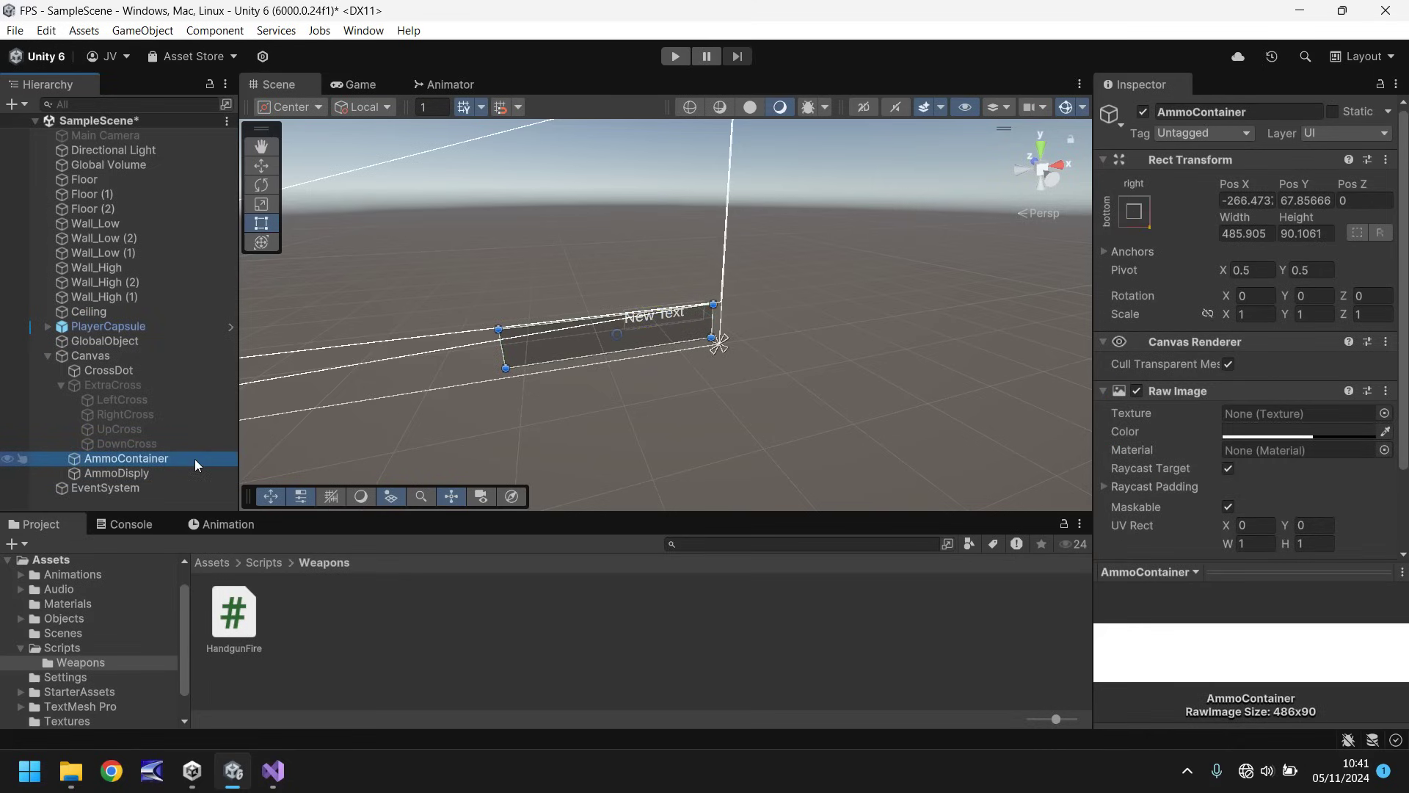
- Correct the text object's name from AmmoDisply to AmmoDisplay and preview the HUD
{"action": "left_click", "coordinate": [113, 473]}
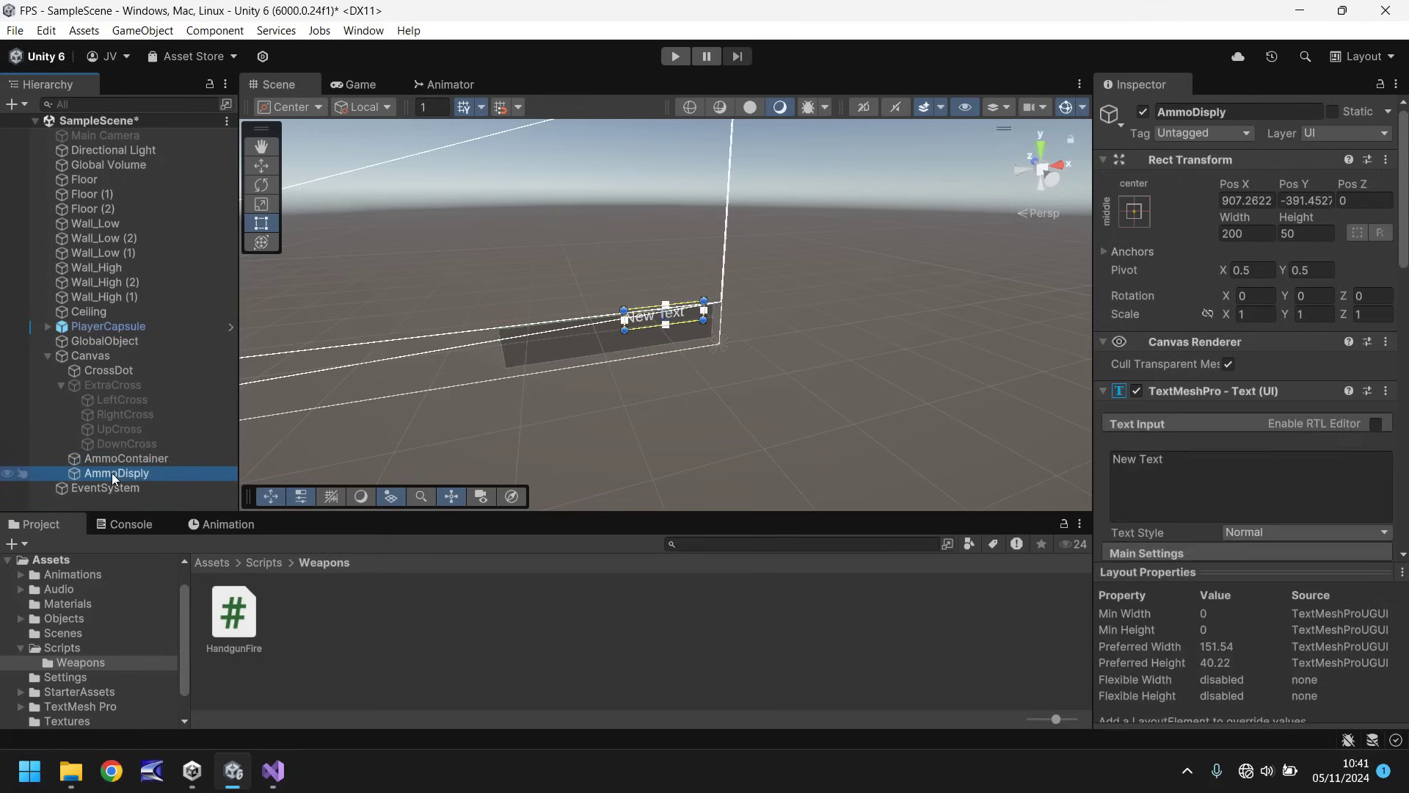
{"action": "key", "text": "F2"}
{"action": "left_click", "coordinate": [149, 475]}
{"action": "type", "text": "a"}
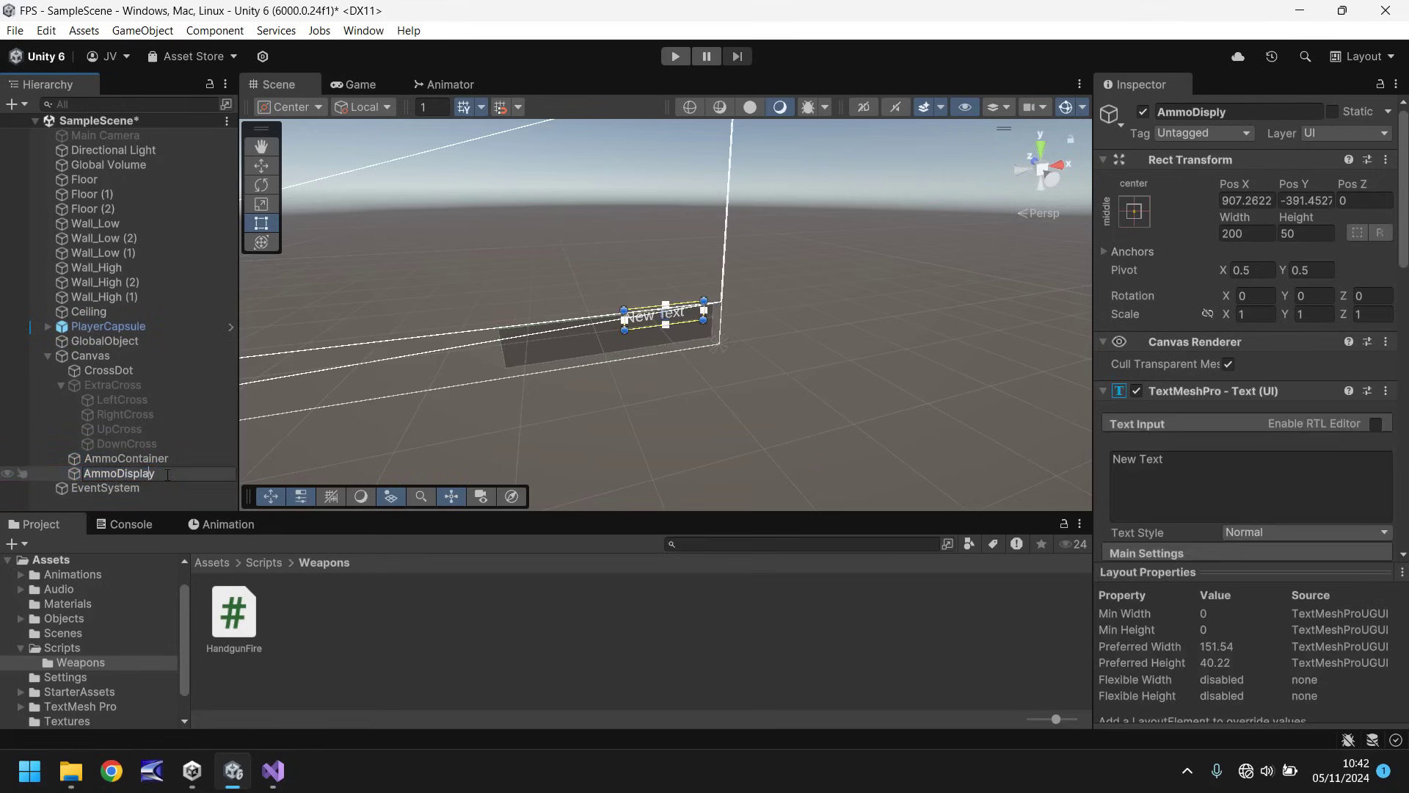
{"action": "key", "text": "Return"}
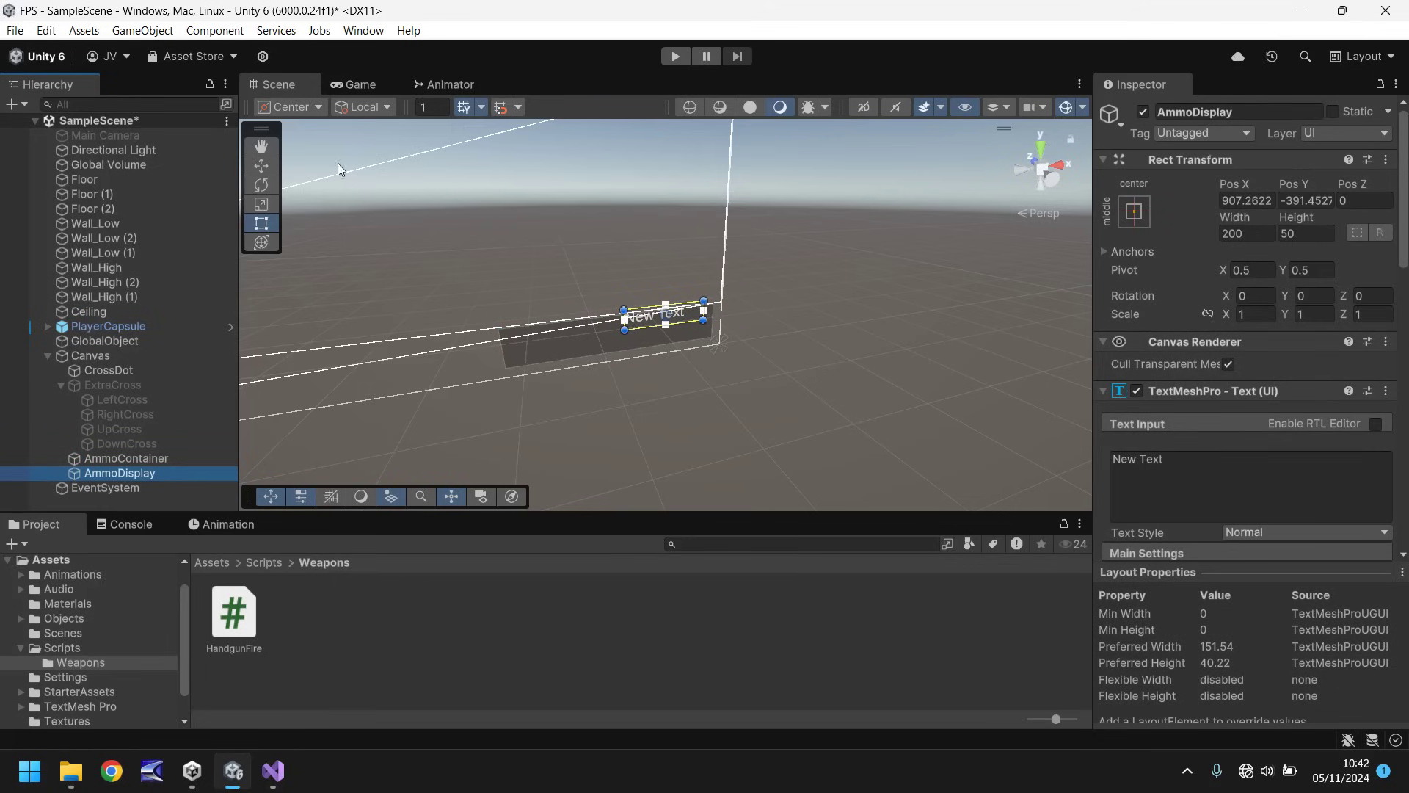
{"action": "left_click", "coordinate": [354, 83]}
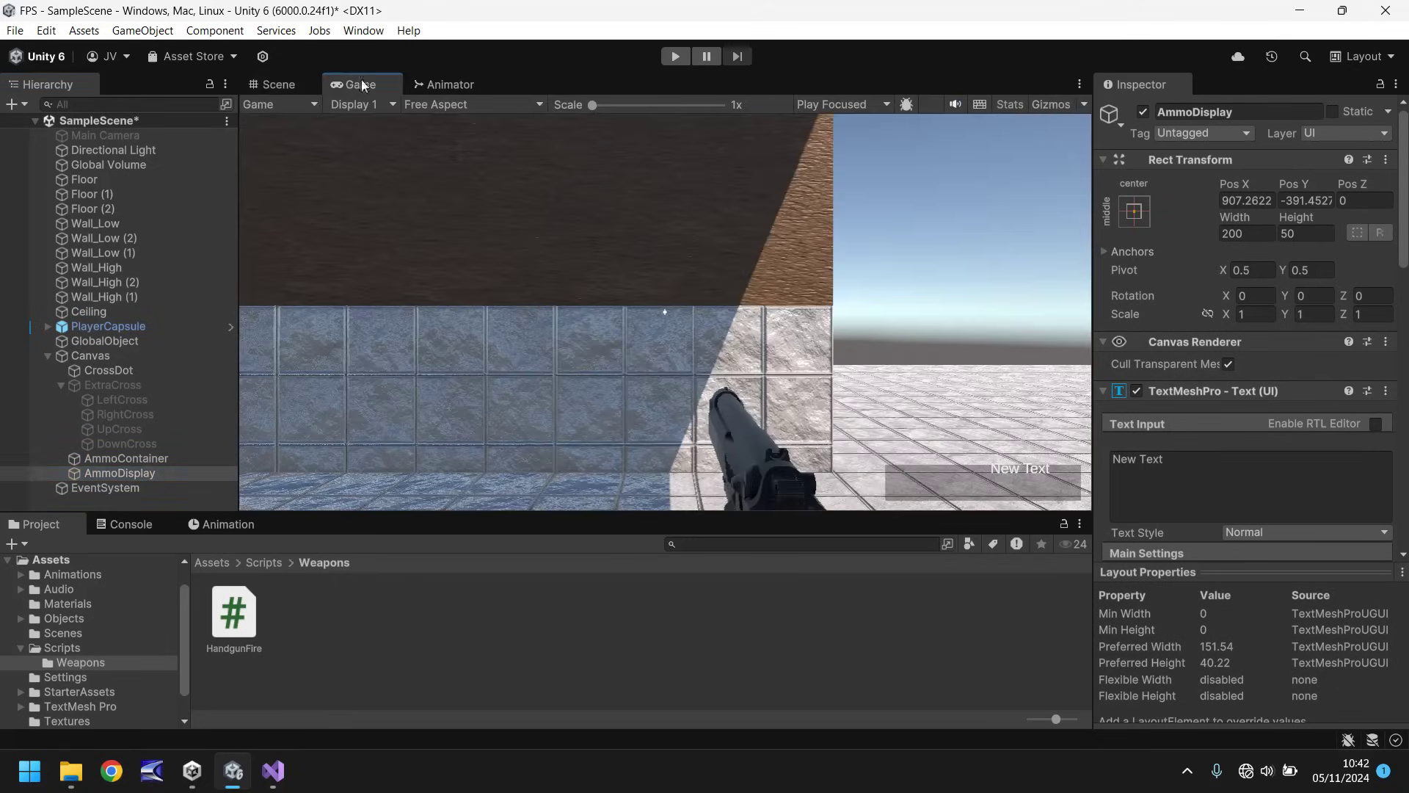
{"action": "left_click", "coordinate": [274, 84]}
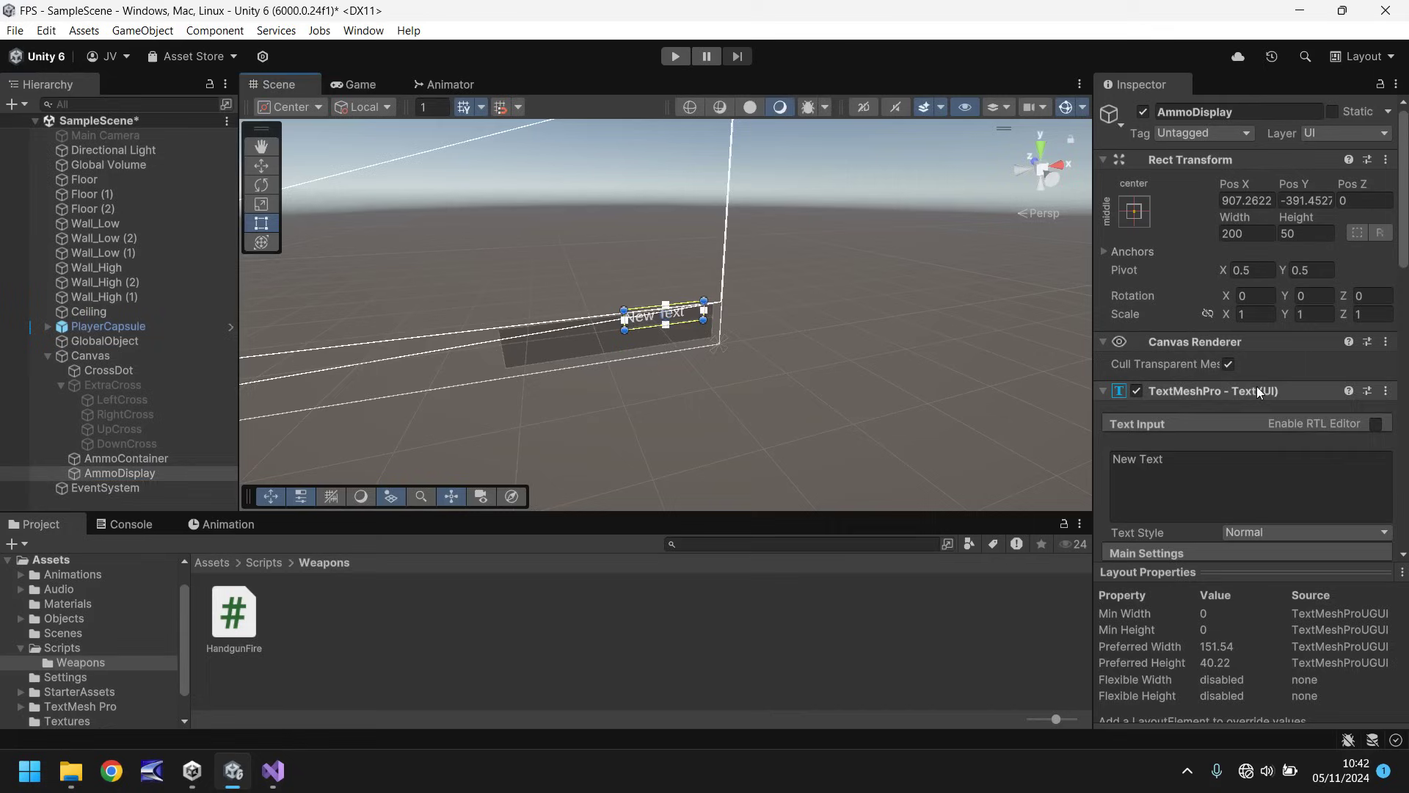
{"action": "left_click", "coordinate": [1217, 476]}
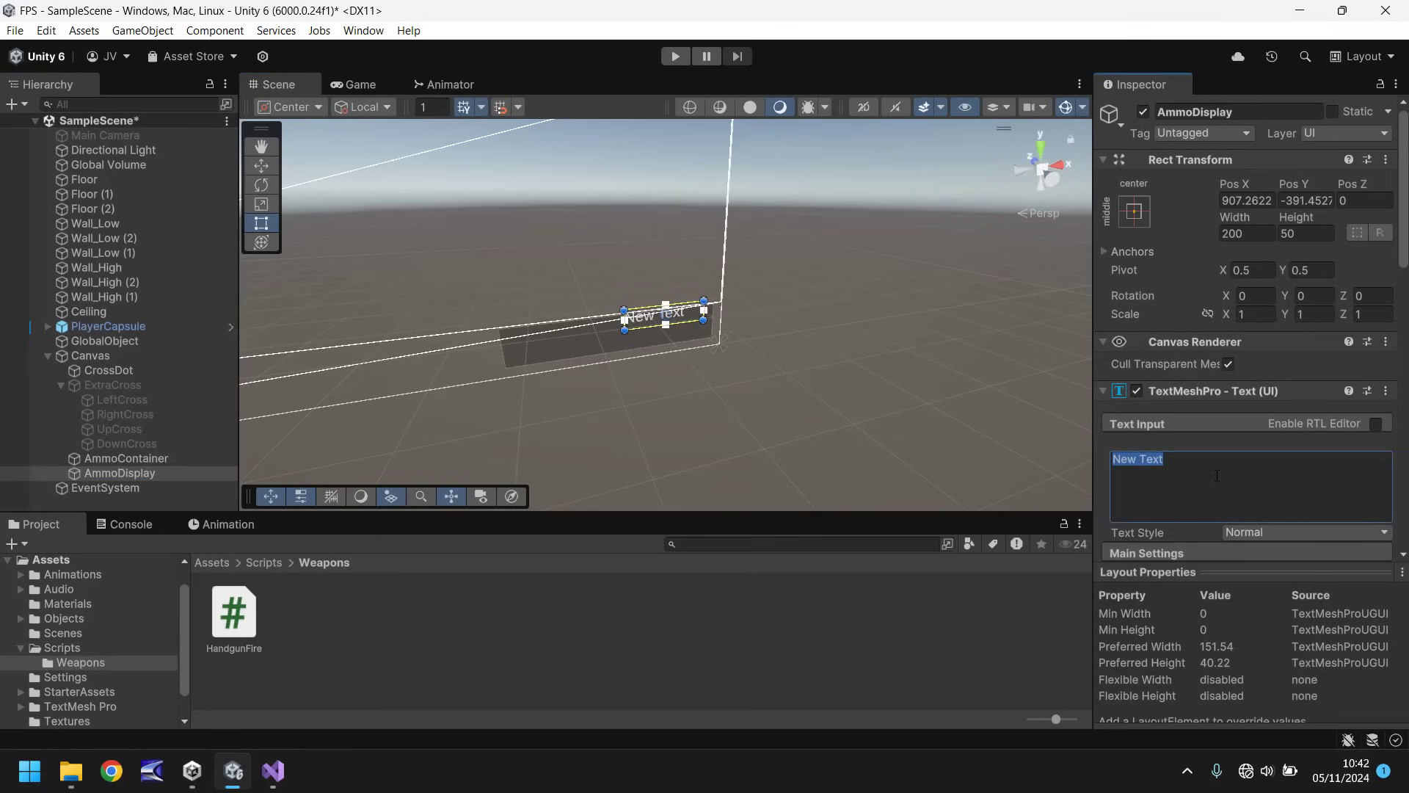
- Set the text to 999999, enlarge its box, and make it bold yellow FFFF00 at size 72
{"action": "type", "text": "999999"}
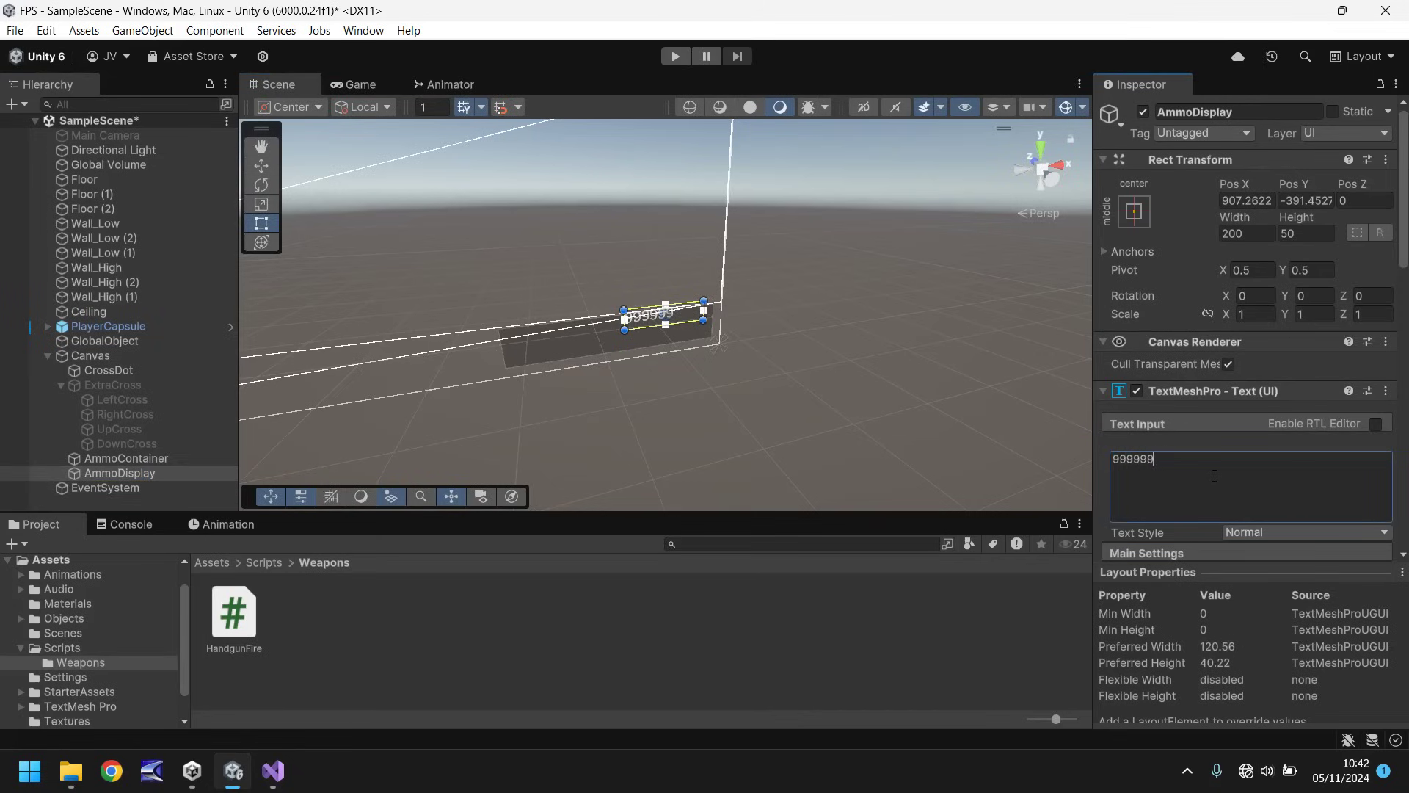
{"action": "left_click_drag", "start_coordinate": [624, 330], "coordinate": [509, 329]}
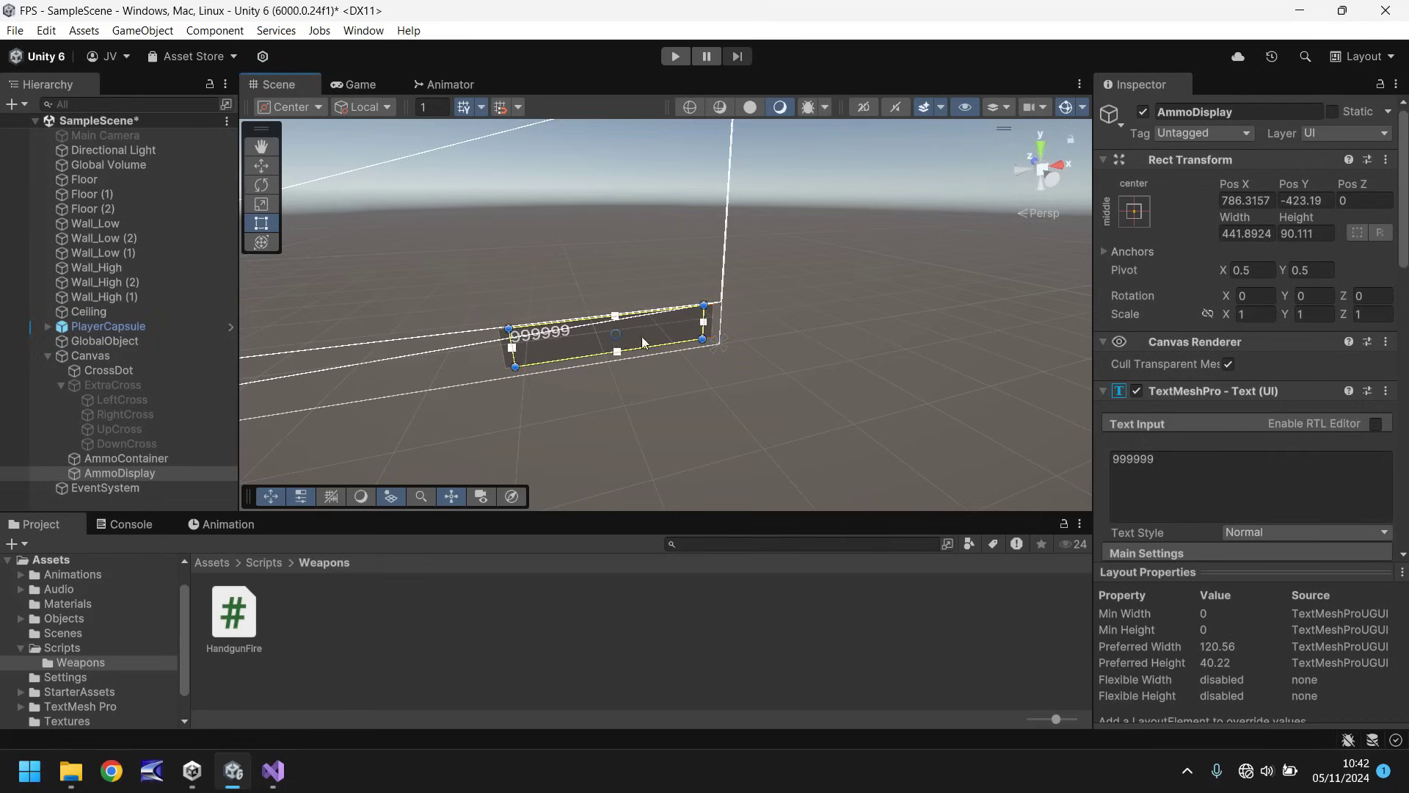
{"action": "scroll", "coordinate": [1193, 440], "scroll_direction": "down", "scroll_amount": 5}
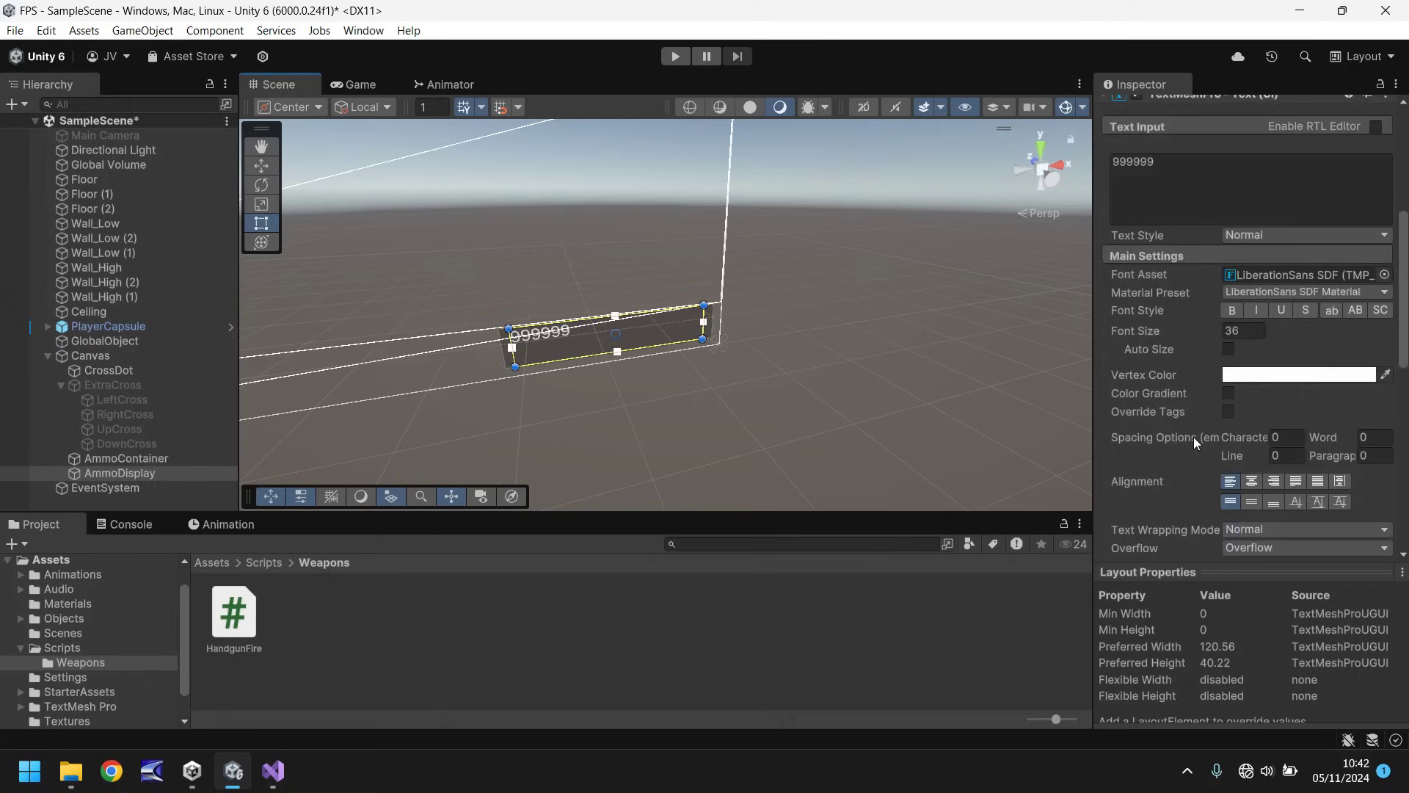
{"action": "left_click", "coordinate": [1248, 375]}
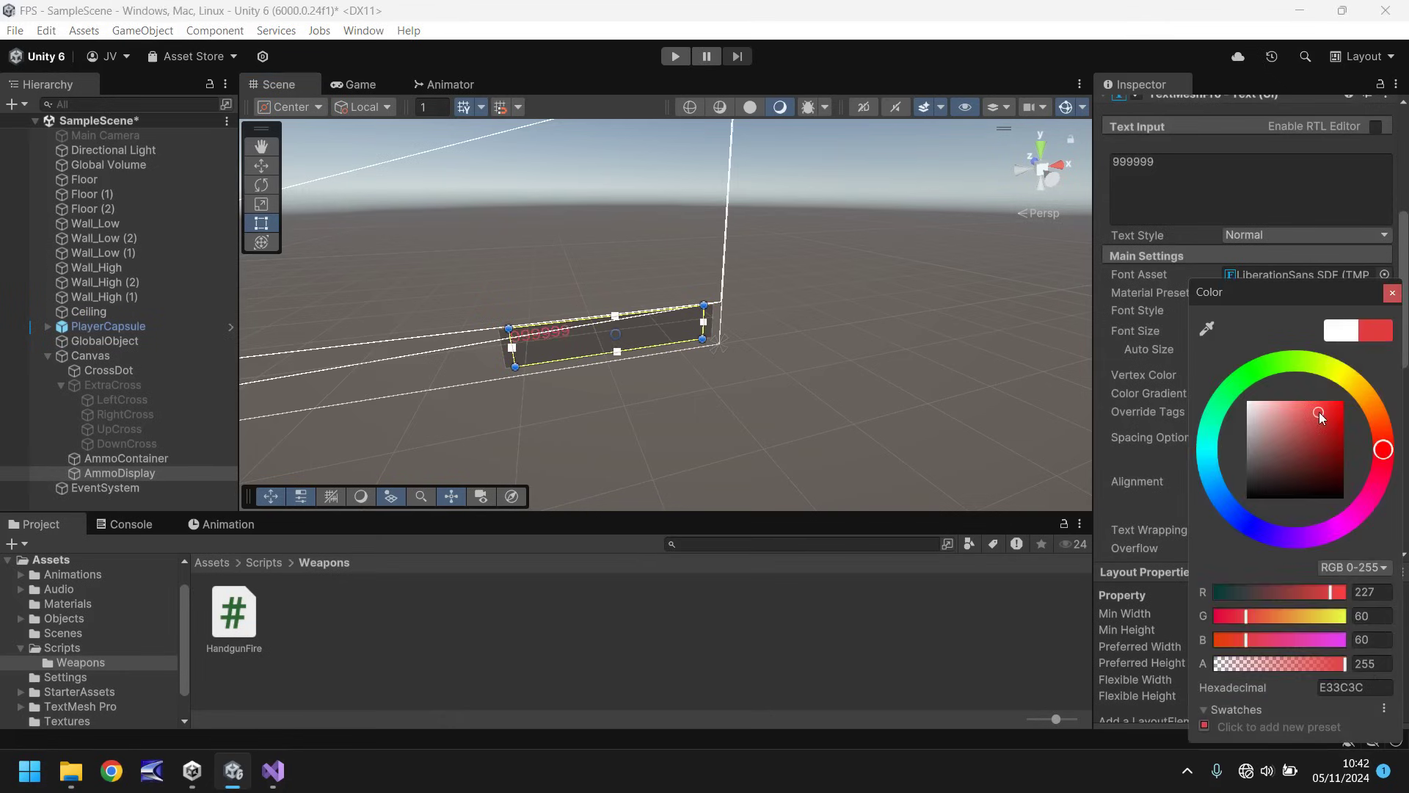
{"action": "left_click_drag", "start_coordinate": [1258, 400], "coordinate": [1339, 375]}
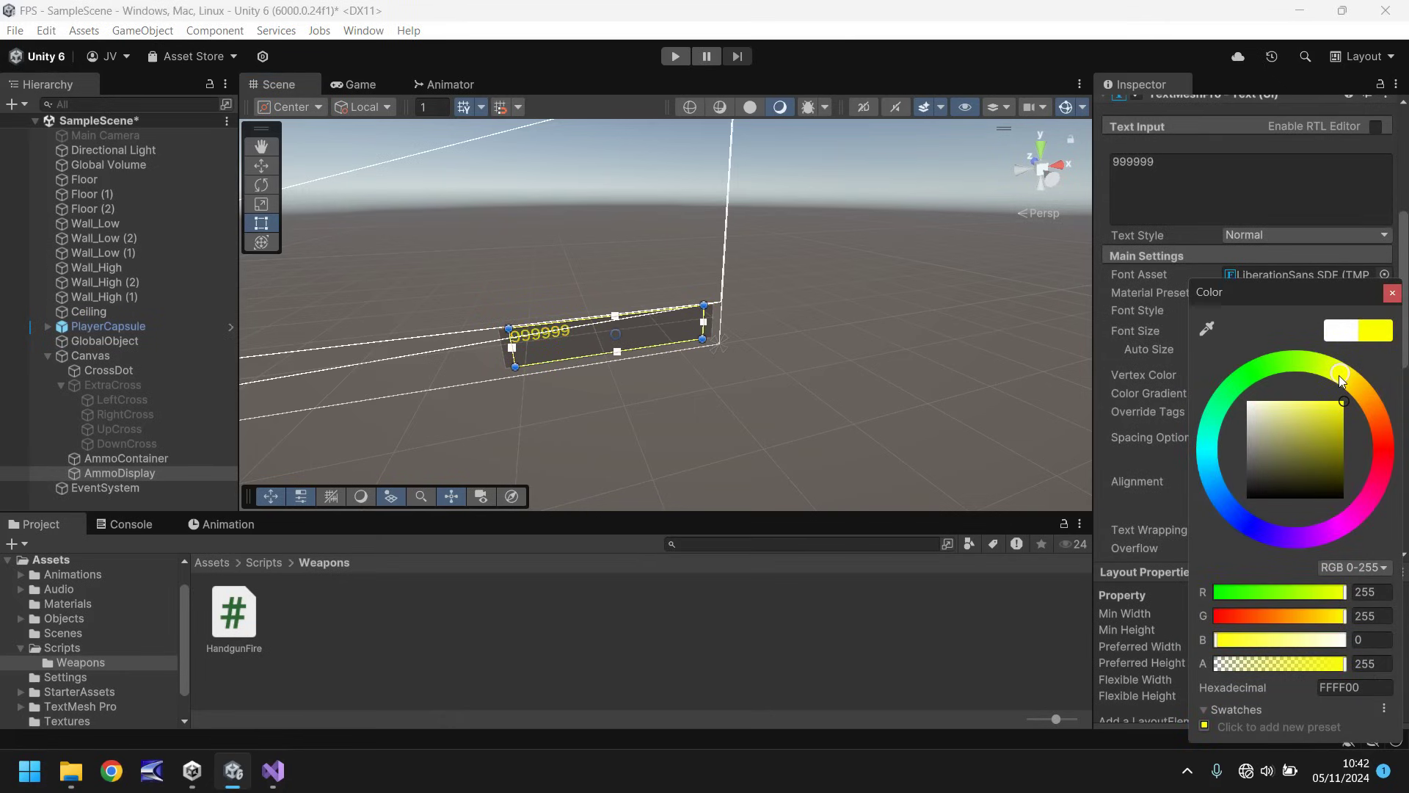
{"action": "left_click", "coordinate": [1393, 294]}
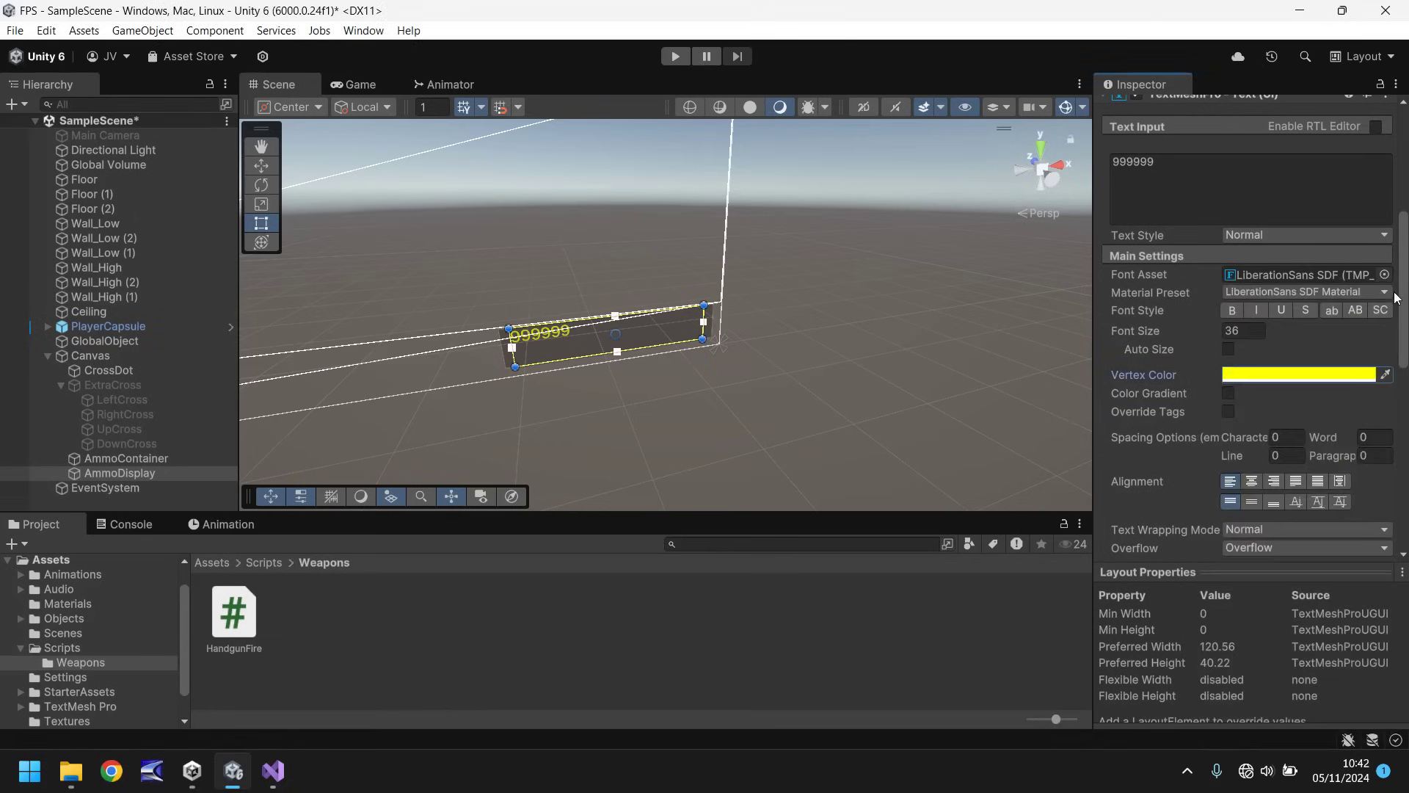
{"action": "left_click", "coordinate": [1244, 330]}
{"action": "type", "text": "7"}
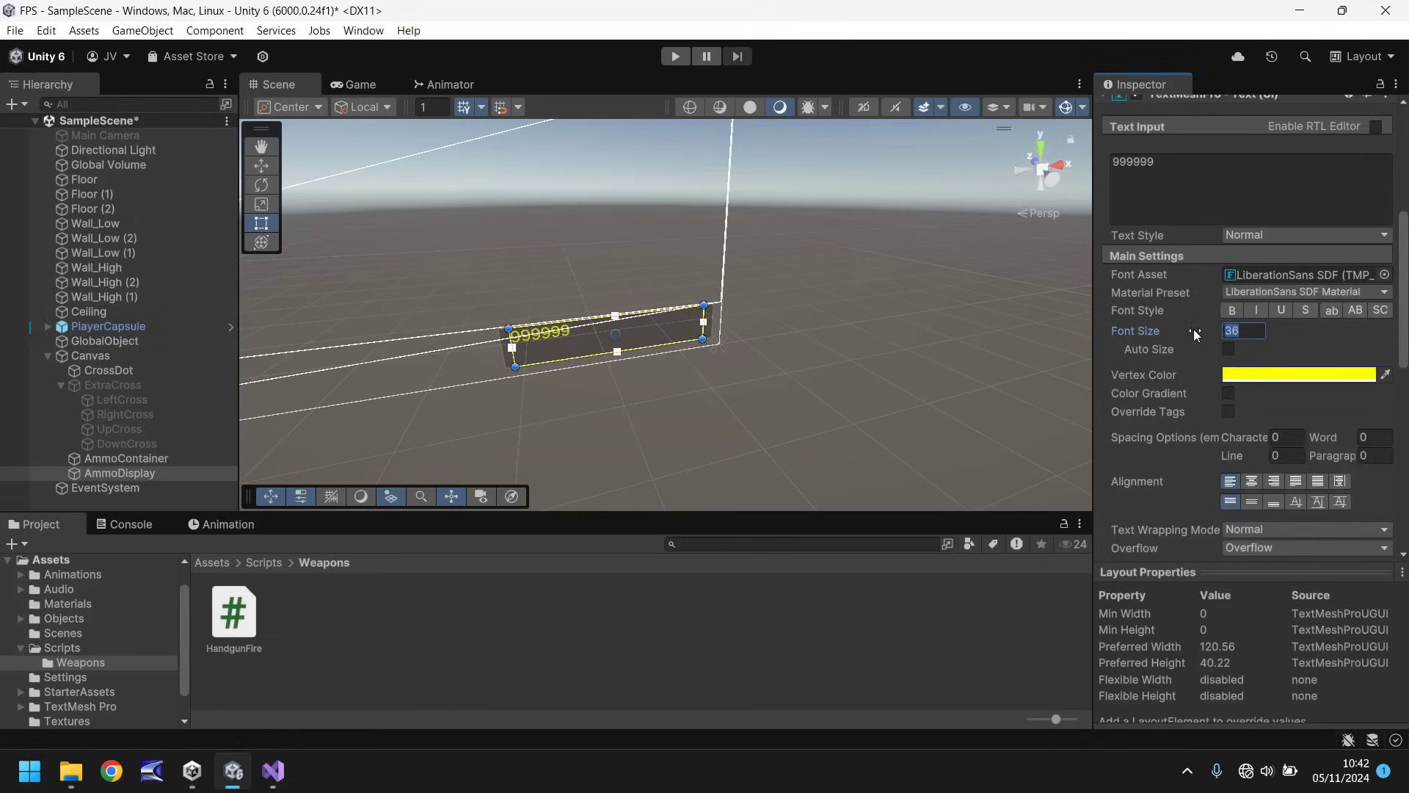
{"action": "type", "text": "2"}
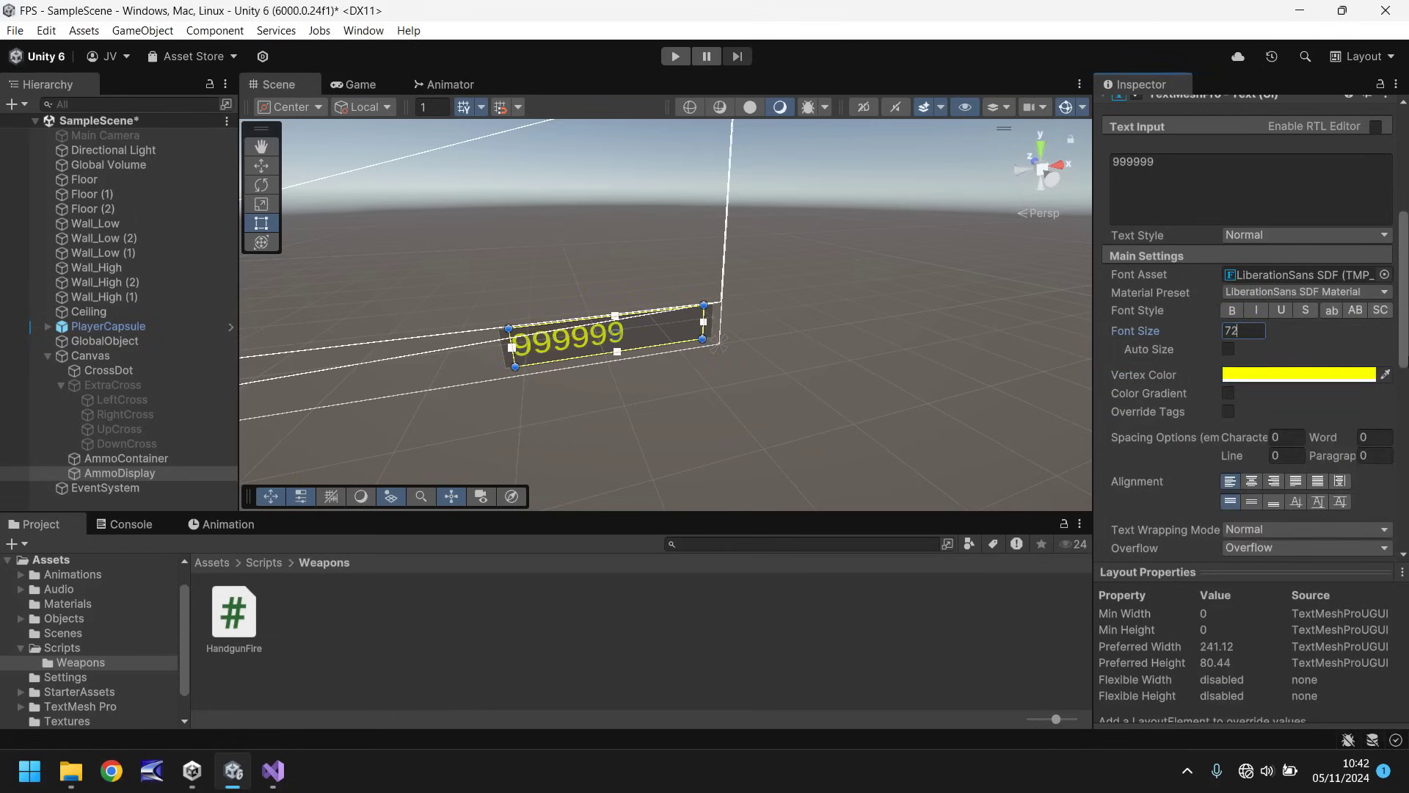
{"action": "left_click", "coordinate": [1227, 310]}
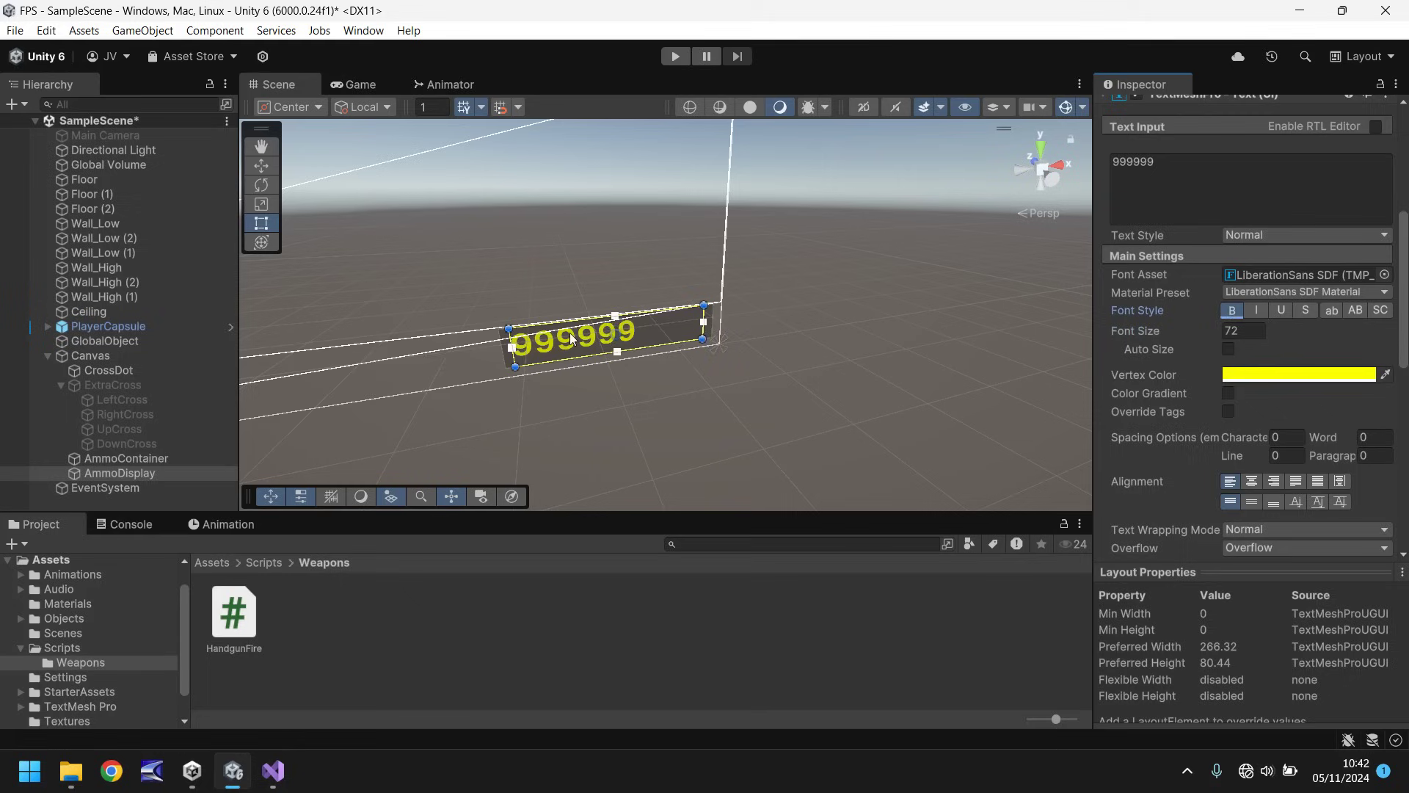
- Set the 999999 text's vertical alignment to Middle and preview it in the Game view
{"action": "left_click", "coordinate": [1254, 502]}
{"action": "left_click", "coordinate": [355, 84]}
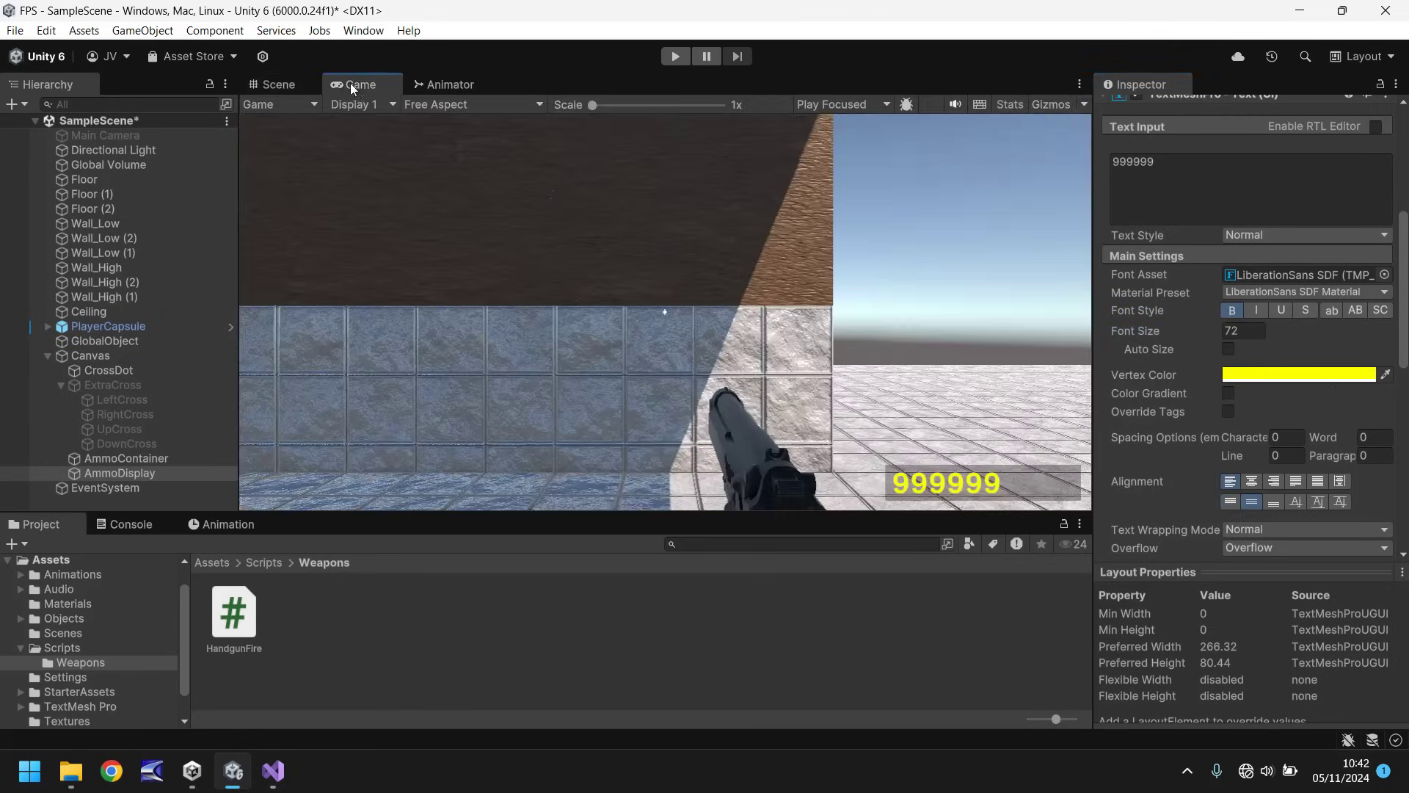
{"action": "left_click", "coordinate": [278, 84]}
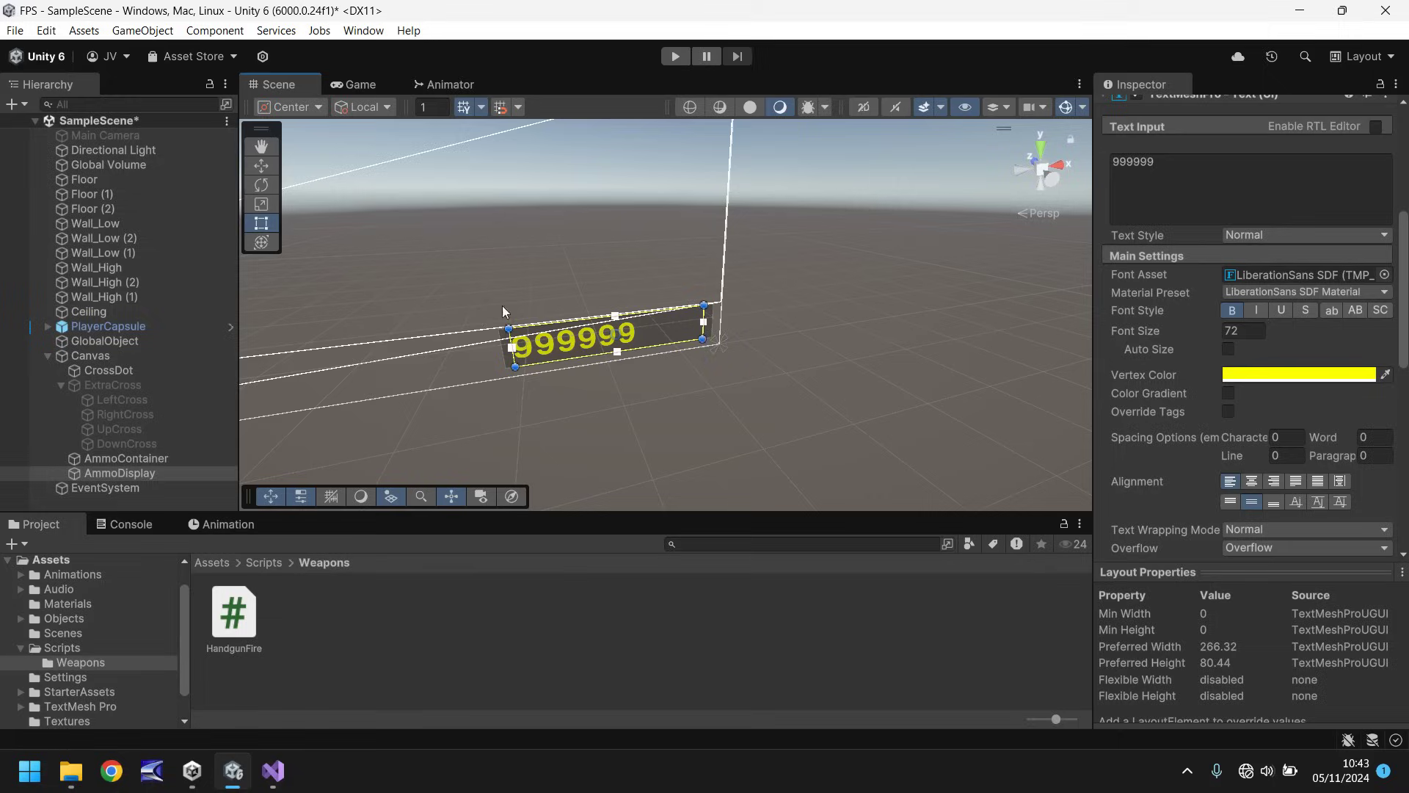
- Create a MonoBehaviour script named GlobalAmmo in the Scripts/Weapons folder
{"action": "left_click", "coordinate": [127, 339]}
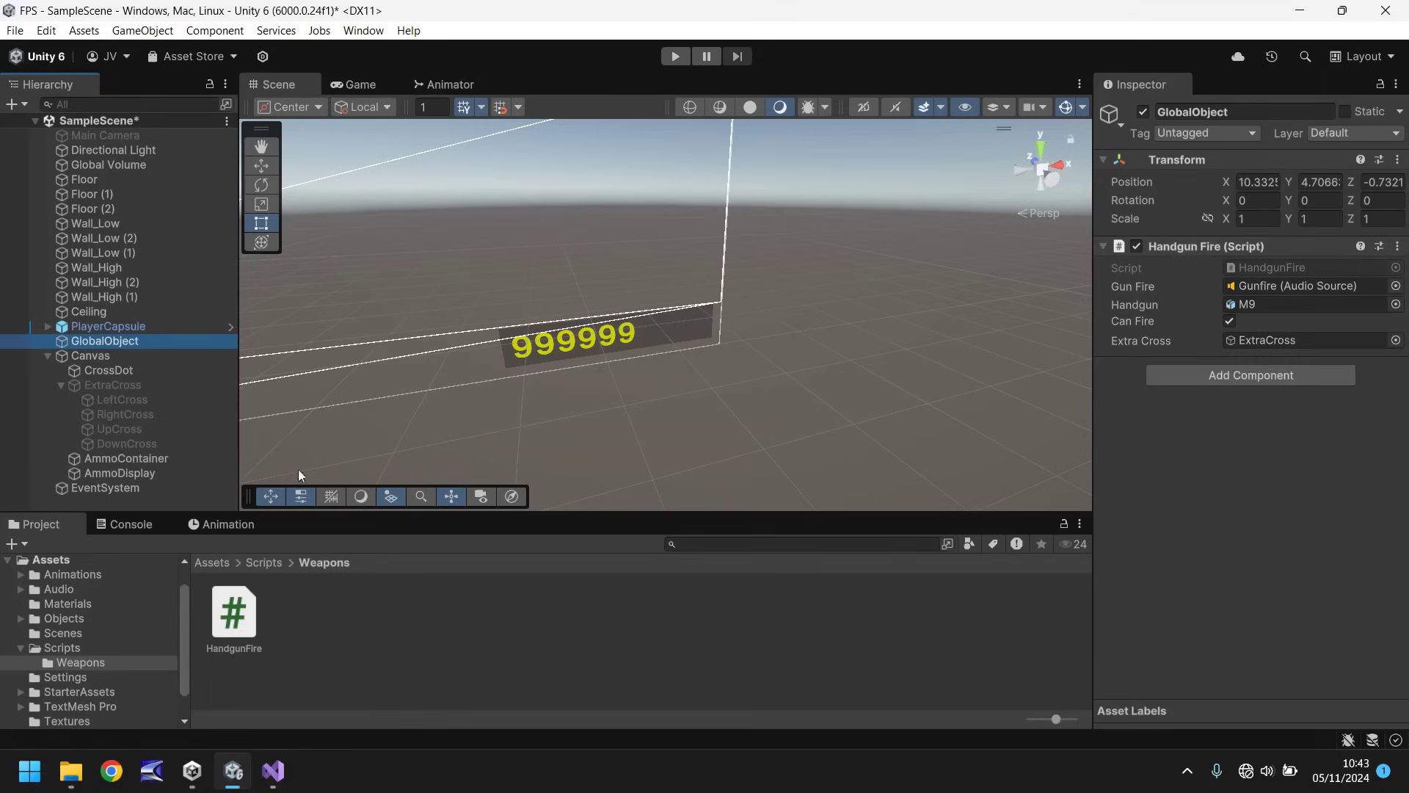
{"action": "left_click", "coordinate": [58, 667]}
{"action": "right_click", "coordinate": [333, 620]}
{"action": "mouse_move", "coordinate": [497, 132]}
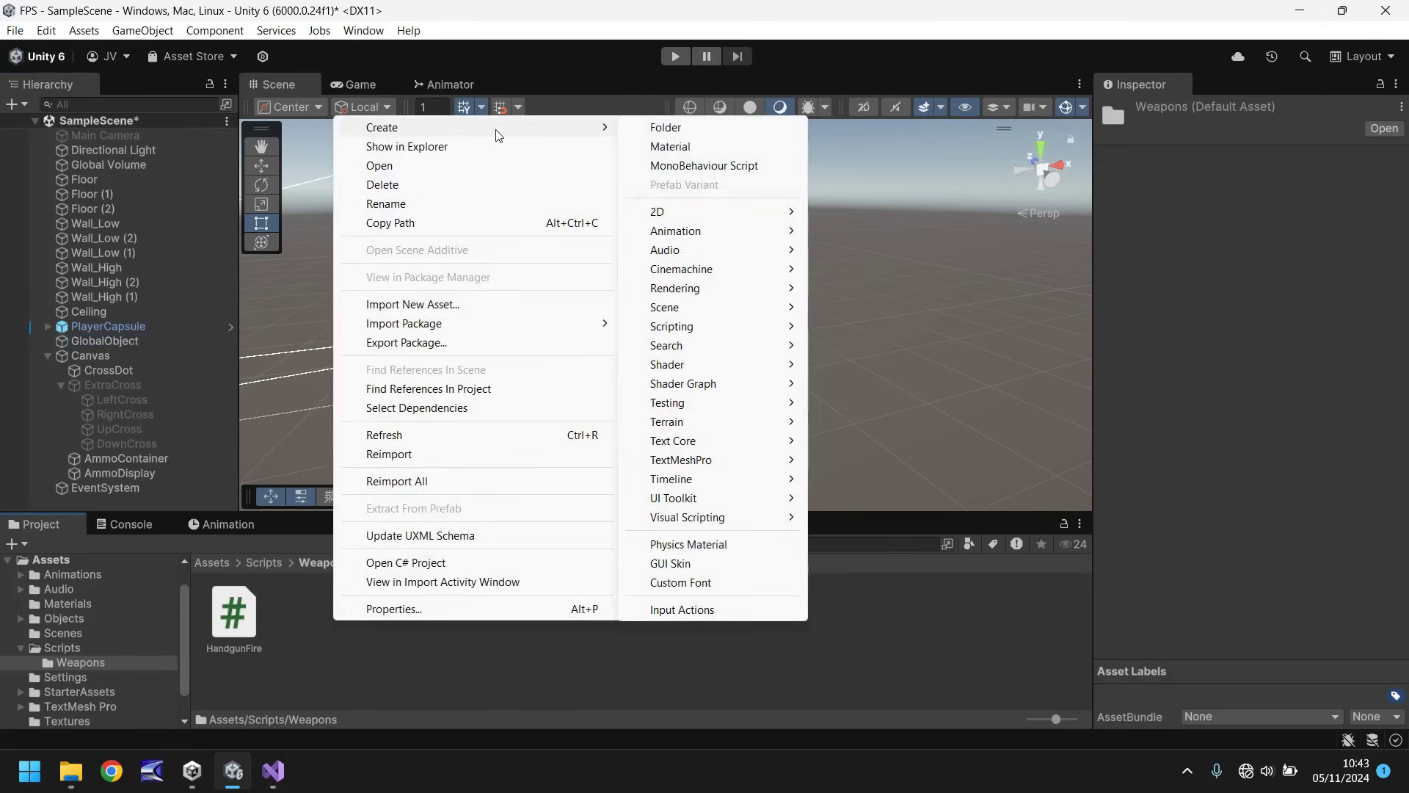
{"action": "left_click", "coordinate": [733, 165]}
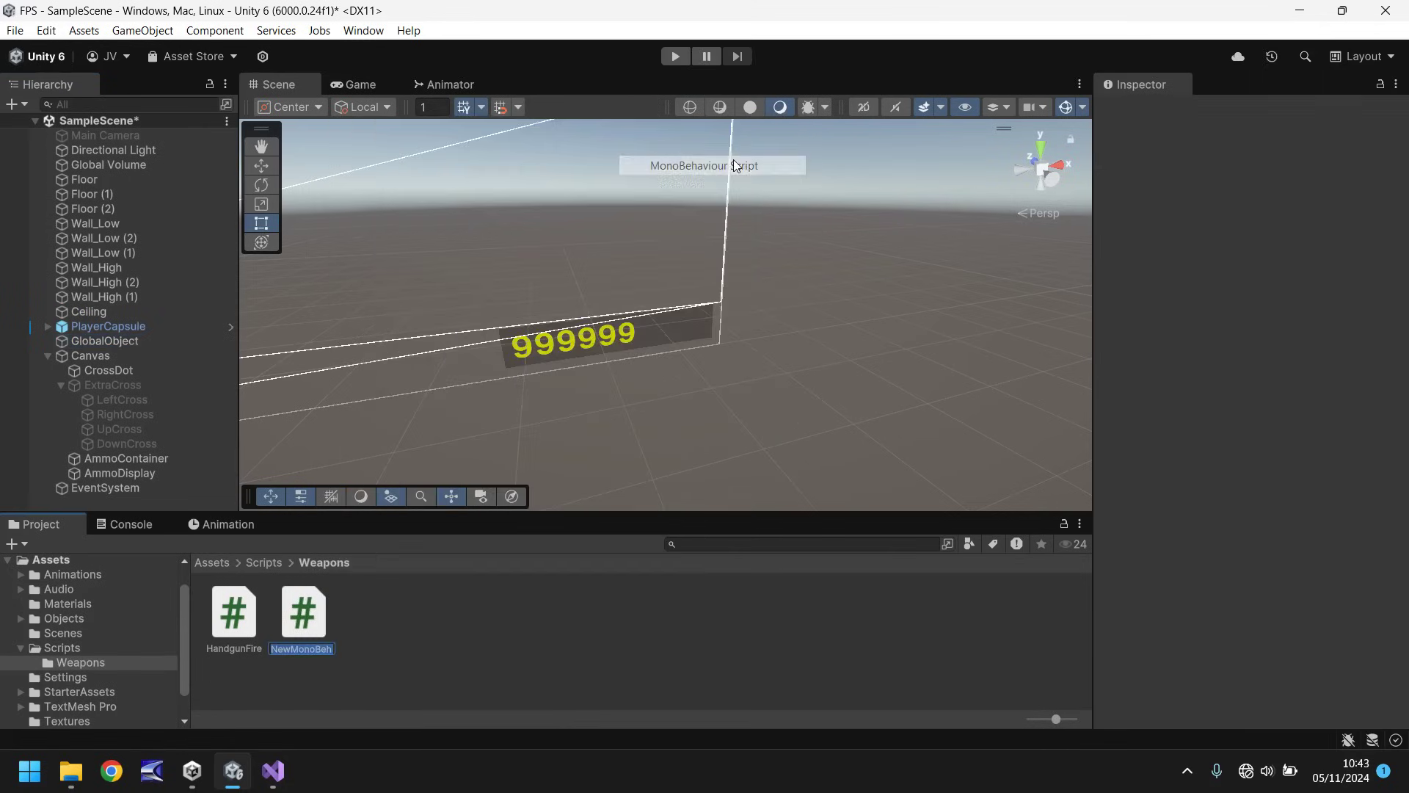
{"action": "type", "text": "Glob"}
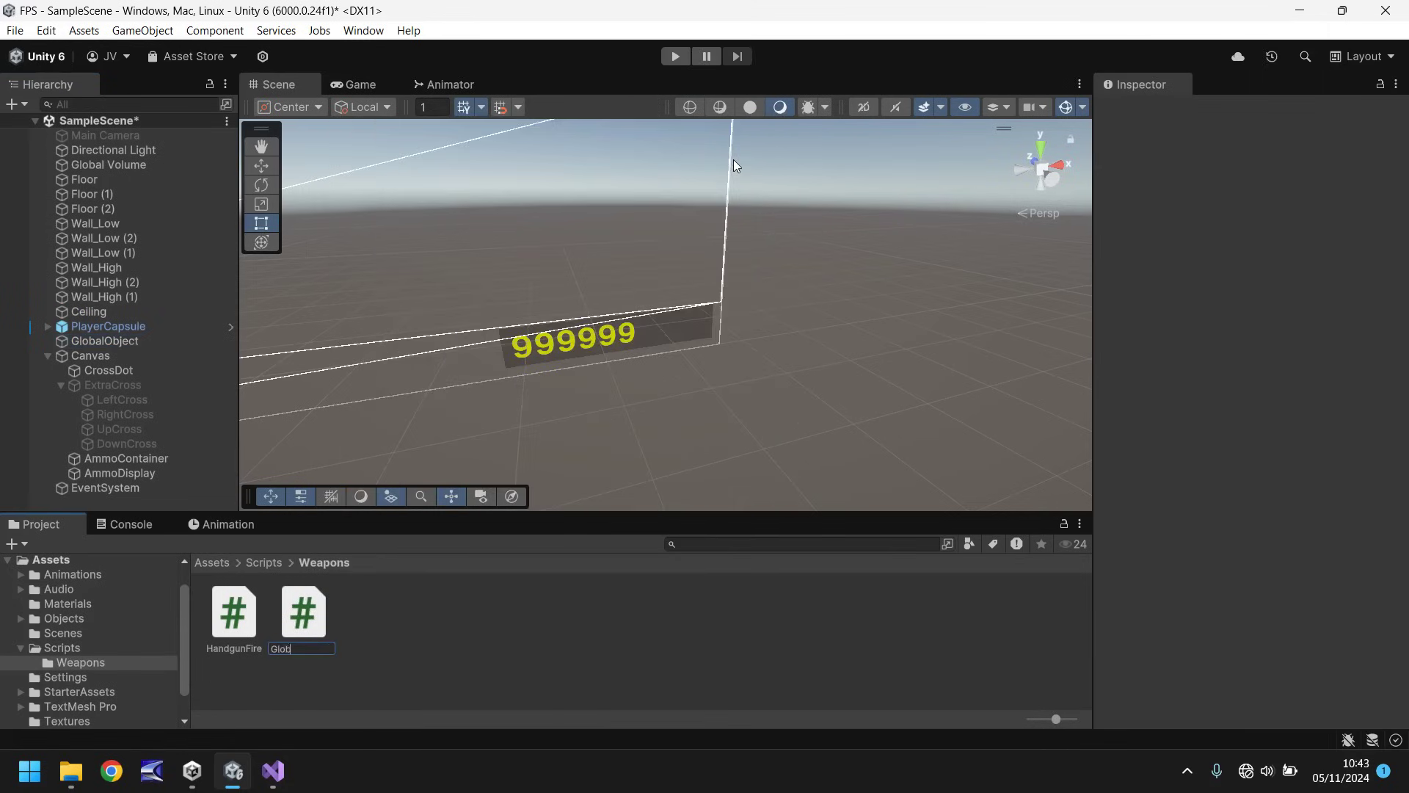
{"action": "type", "text": "alAmmo"}
{"action": "key", "text": "Return"}
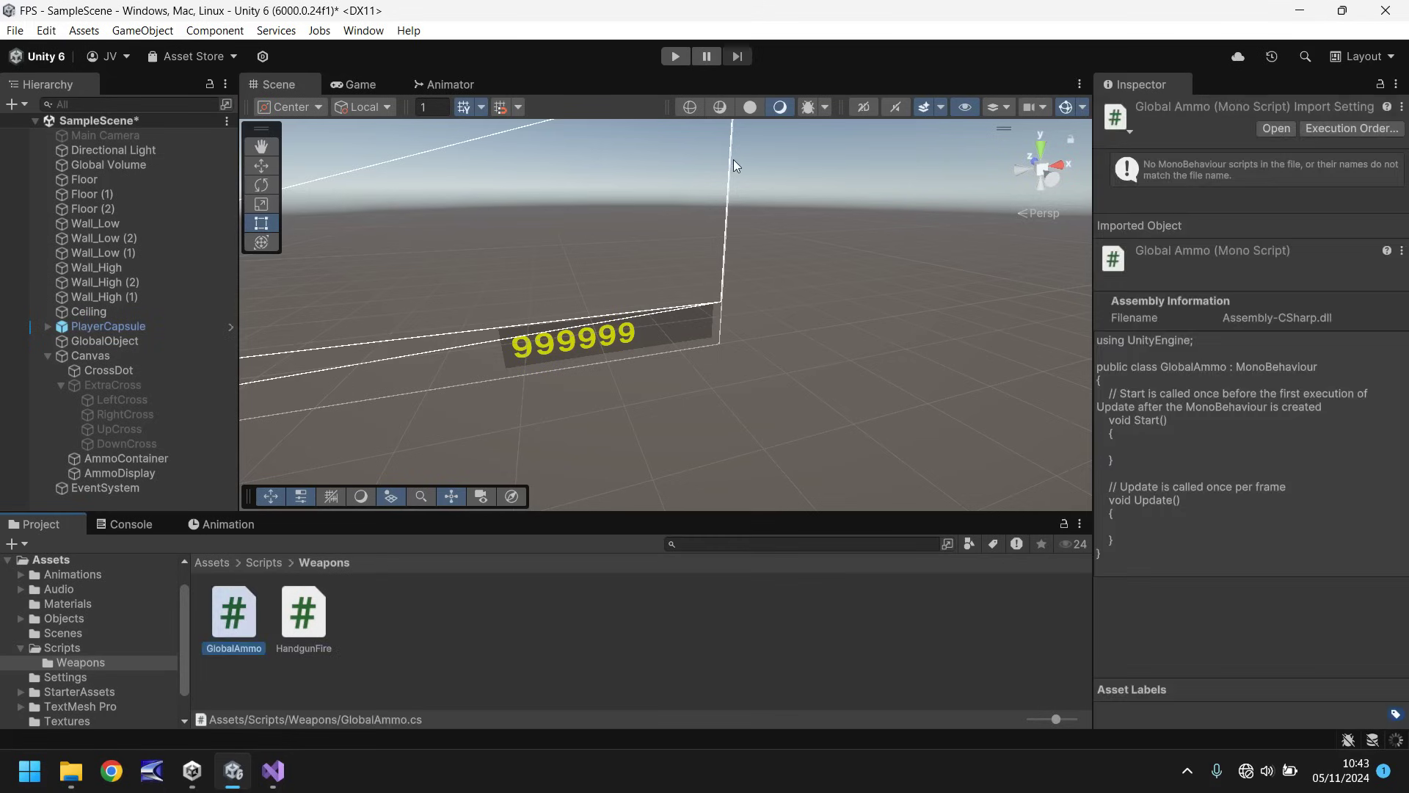
- Open GlobalAmmo.cs in Visual Studio, glance at HandgunFire.cs, and return to GlobalAmmo.cs
{"action": "key", "text": "Return"}
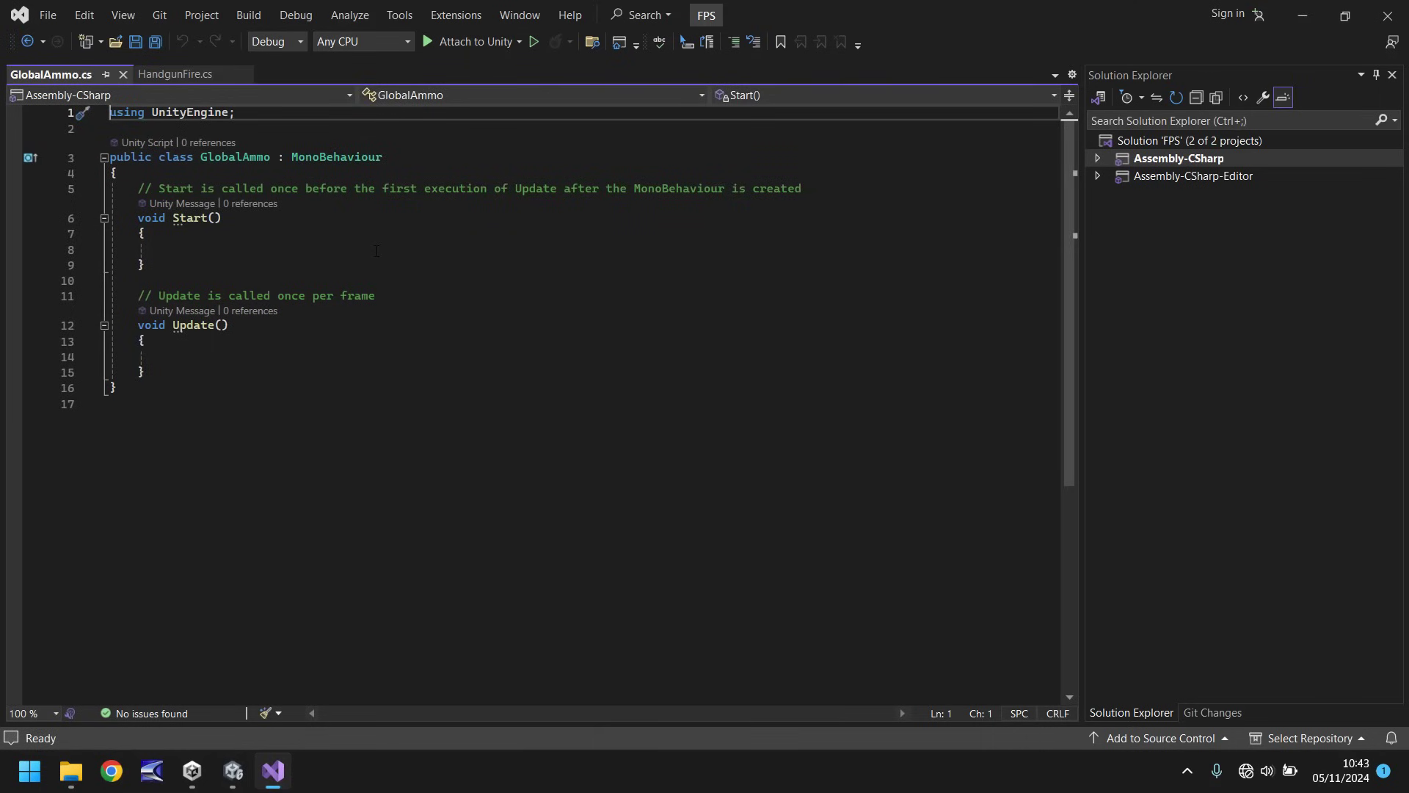
{"action": "left_click", "coordinate": [202, 76]}
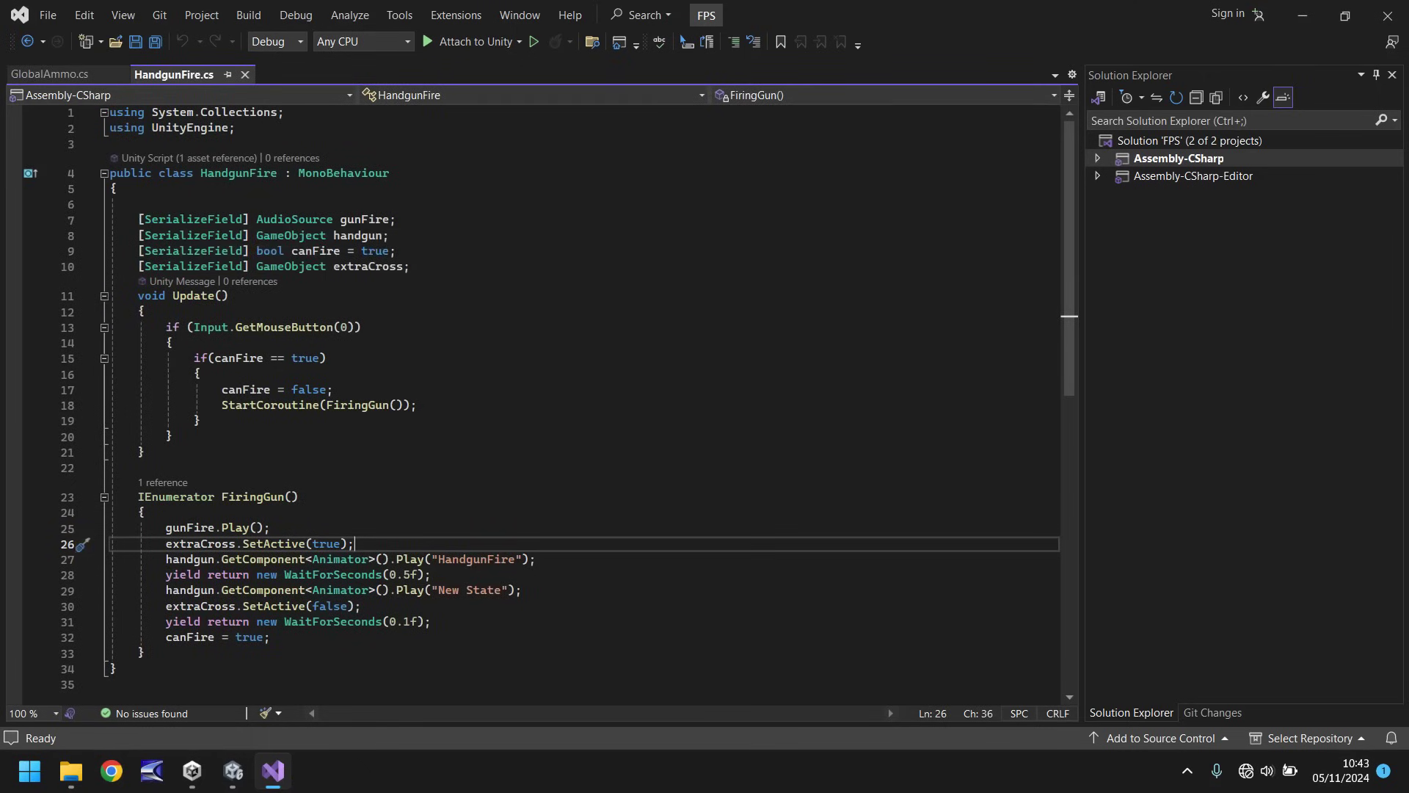
{"action": "left_click", "coordinate": [50, 74]}
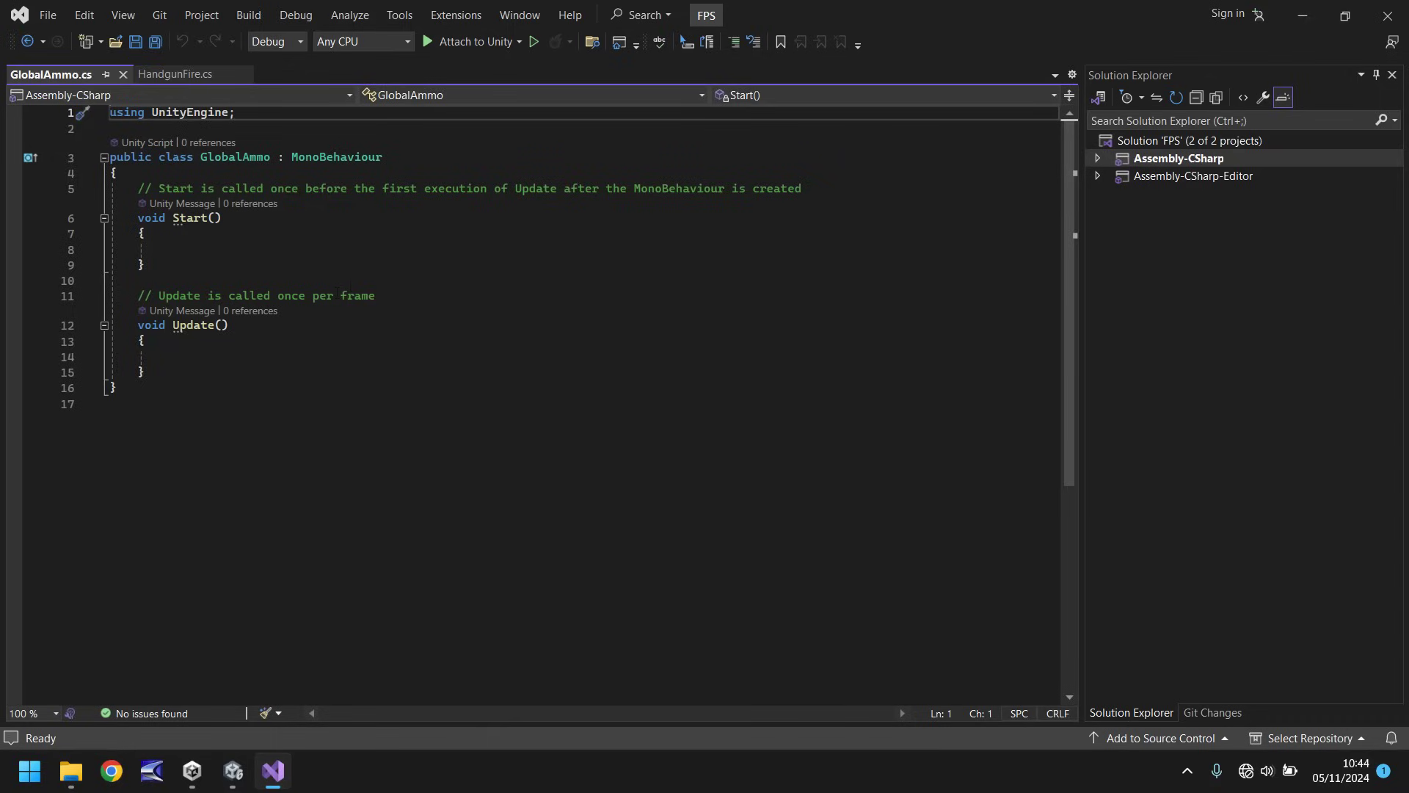
- Replace the Start method with 'public static int handgunAmmoCount = 10;'
{"action": "left_click_drag", "start_coordinate": [376, 295], "coordinate": [101, 202]}
{"action": "key", "text": "Delete"}
{"action": "key", "text": "Return"}
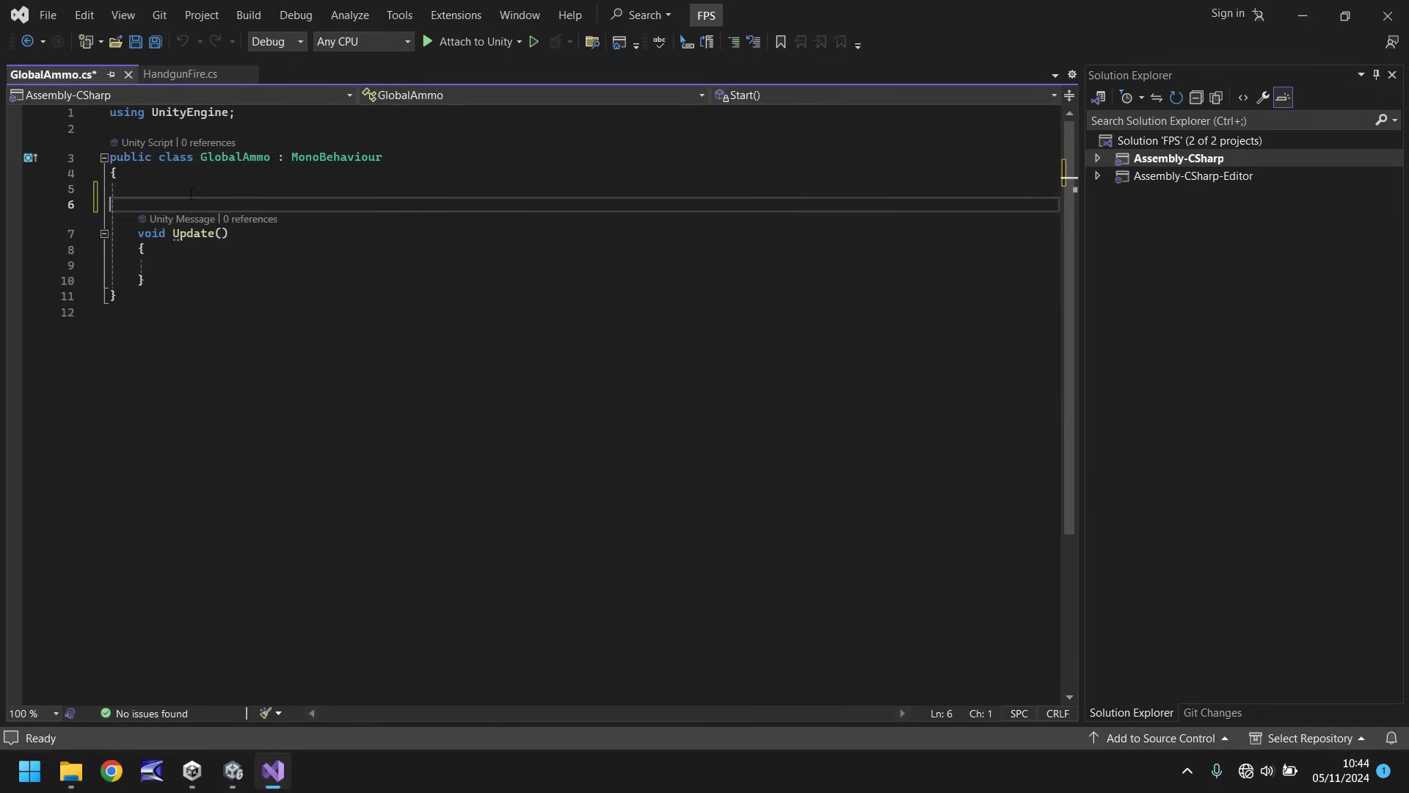
{"action": "left_click", "coordinate": [188, 192]}
{"action": "type", "text": "pu"}
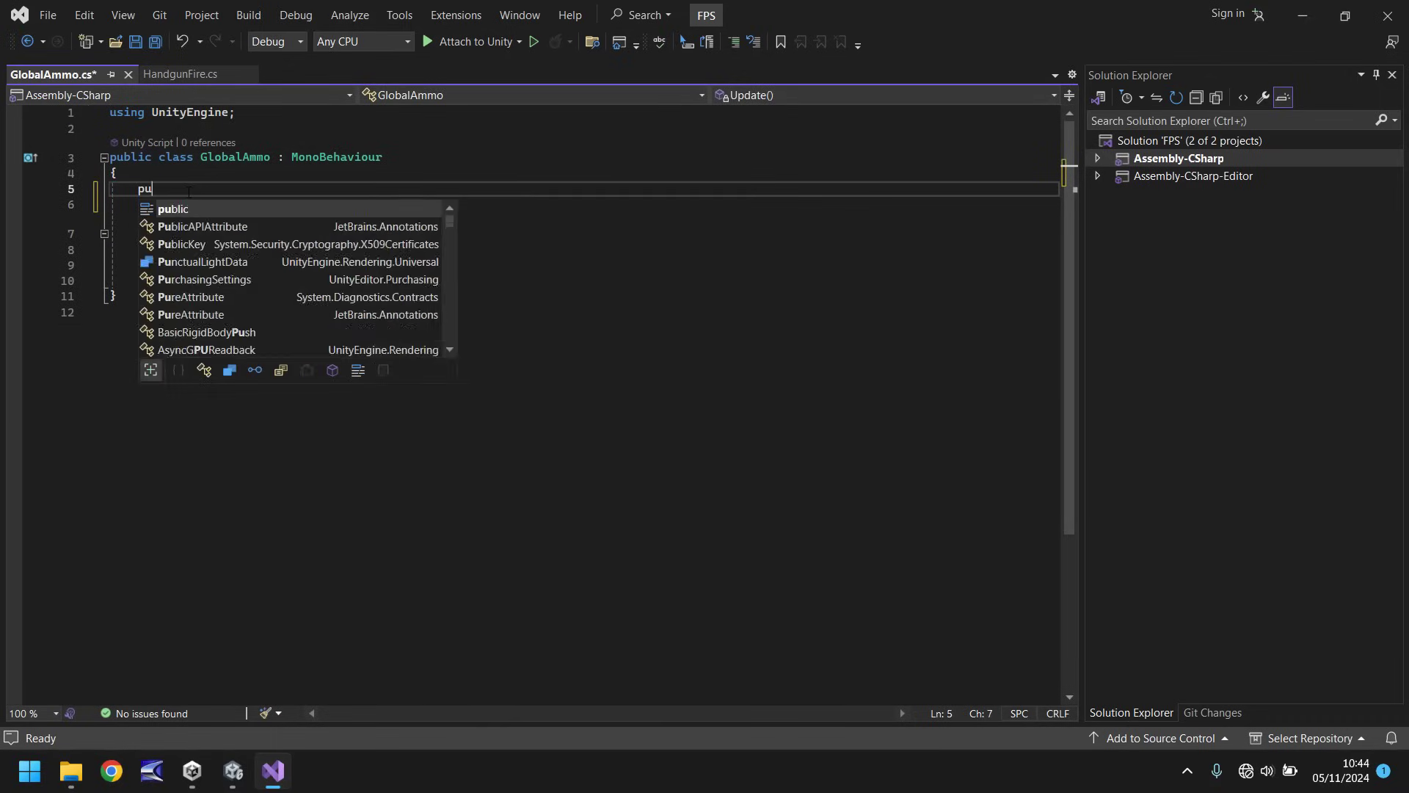
{"action": "type", "text": "blic static "}
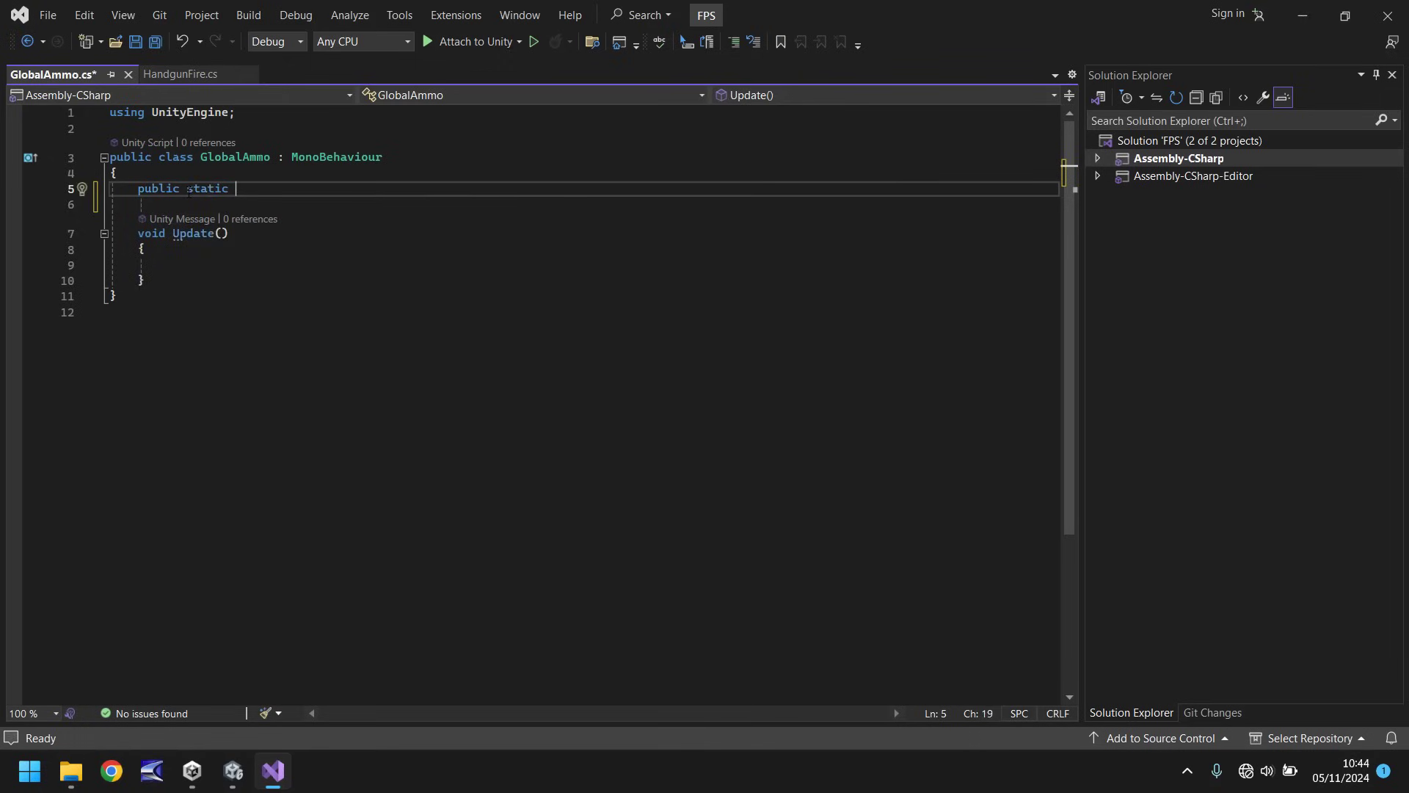
{"action": "type", "text": "int"}
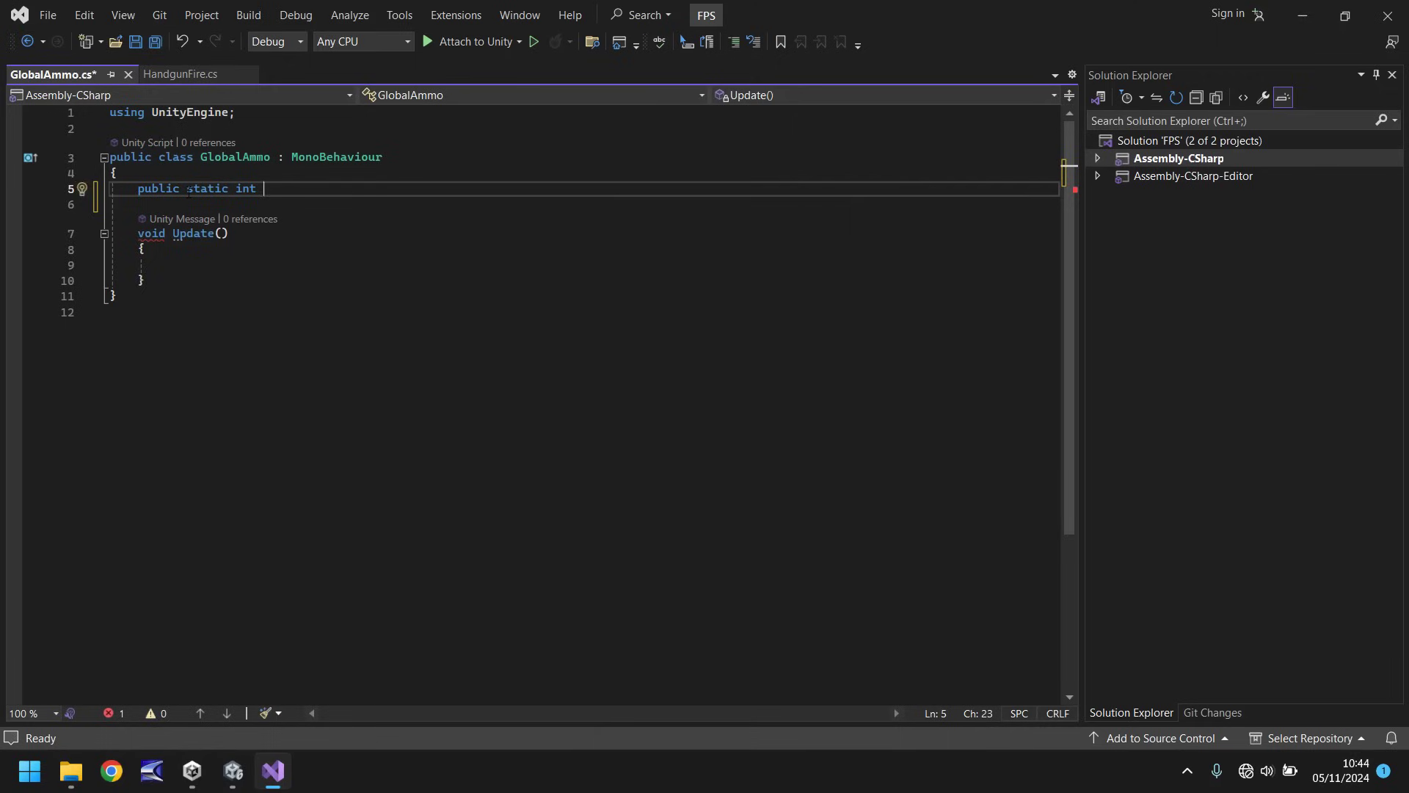
{"action": "type", "text": "handgunAmm"}
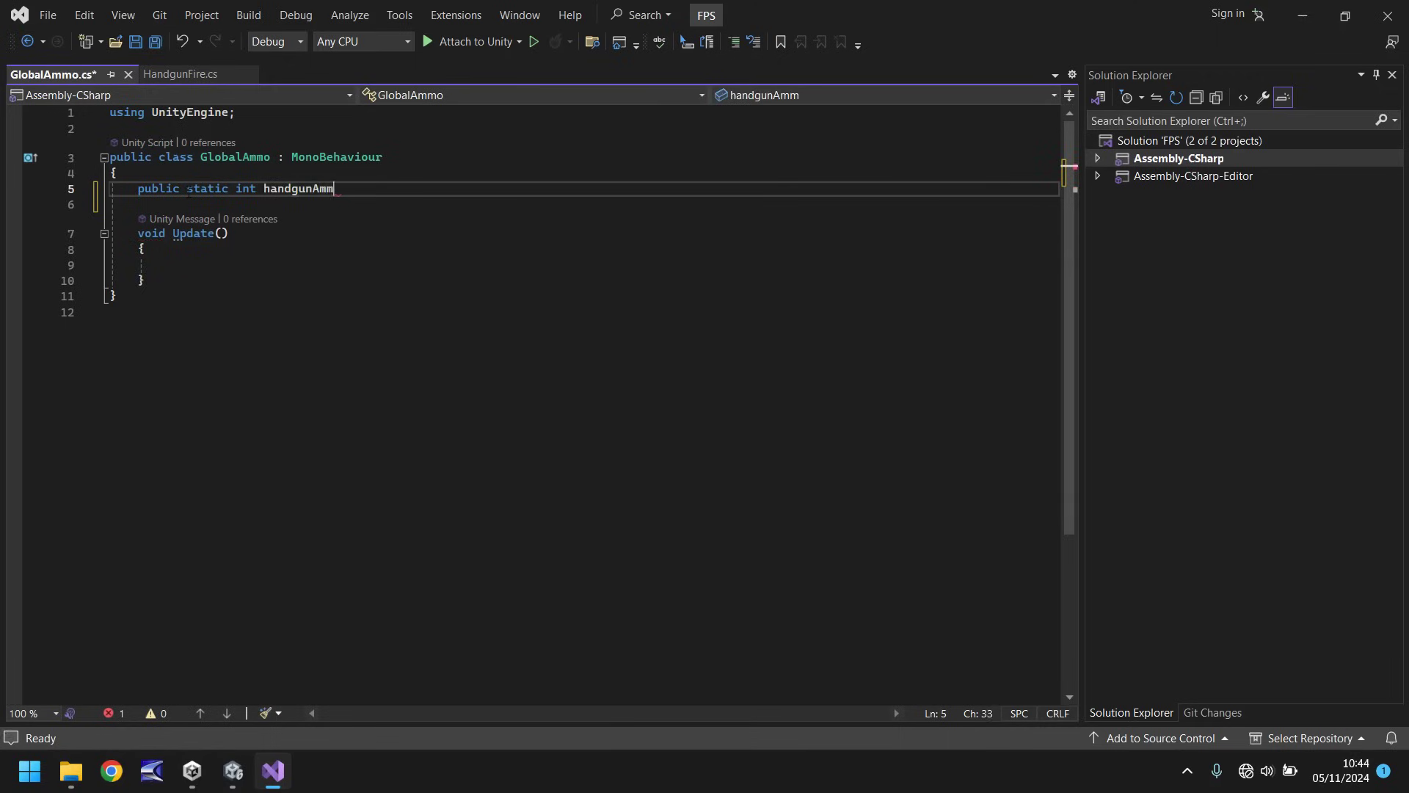
{"action": "type", "text": "oCount = 10;"}
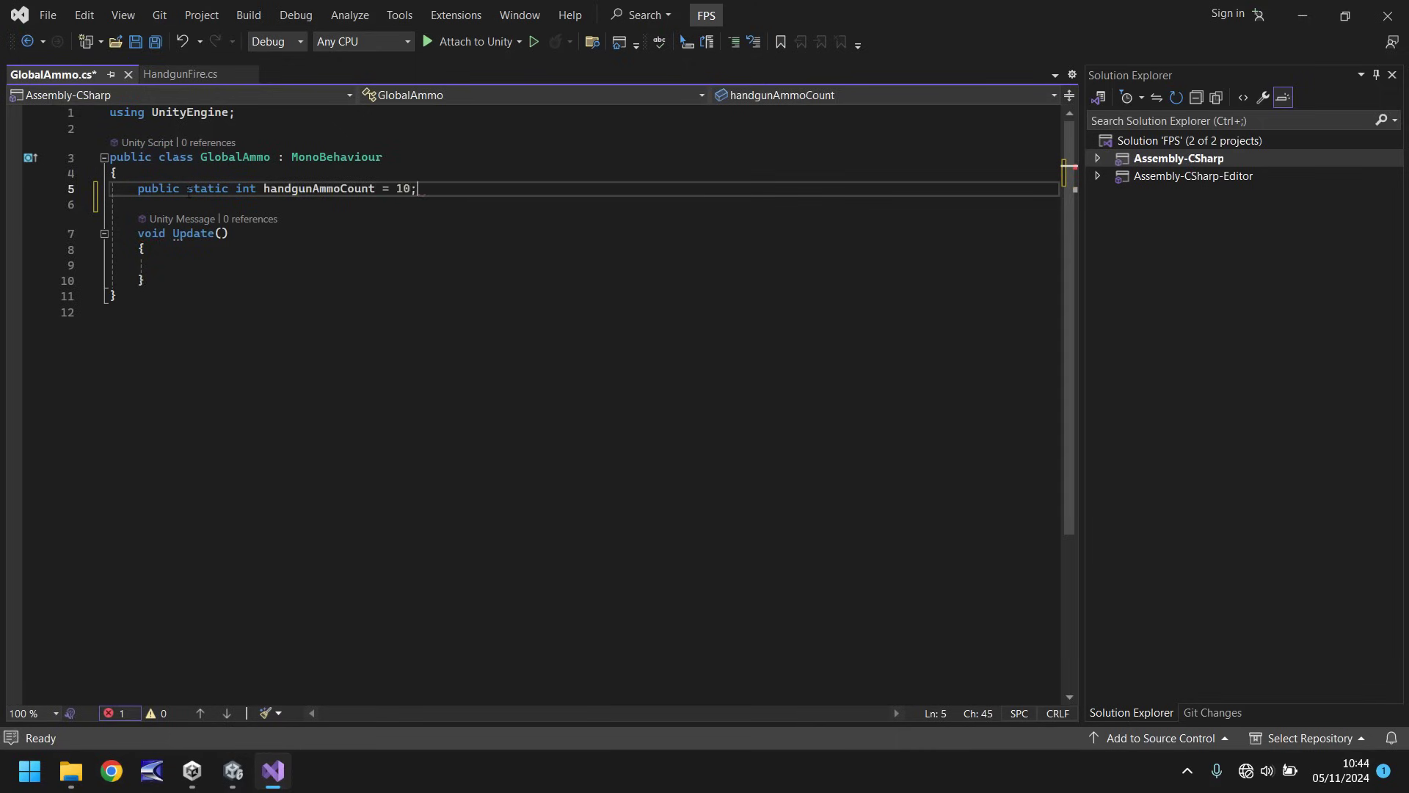
{"action": "left_click", "coordinate": [389, 264]}
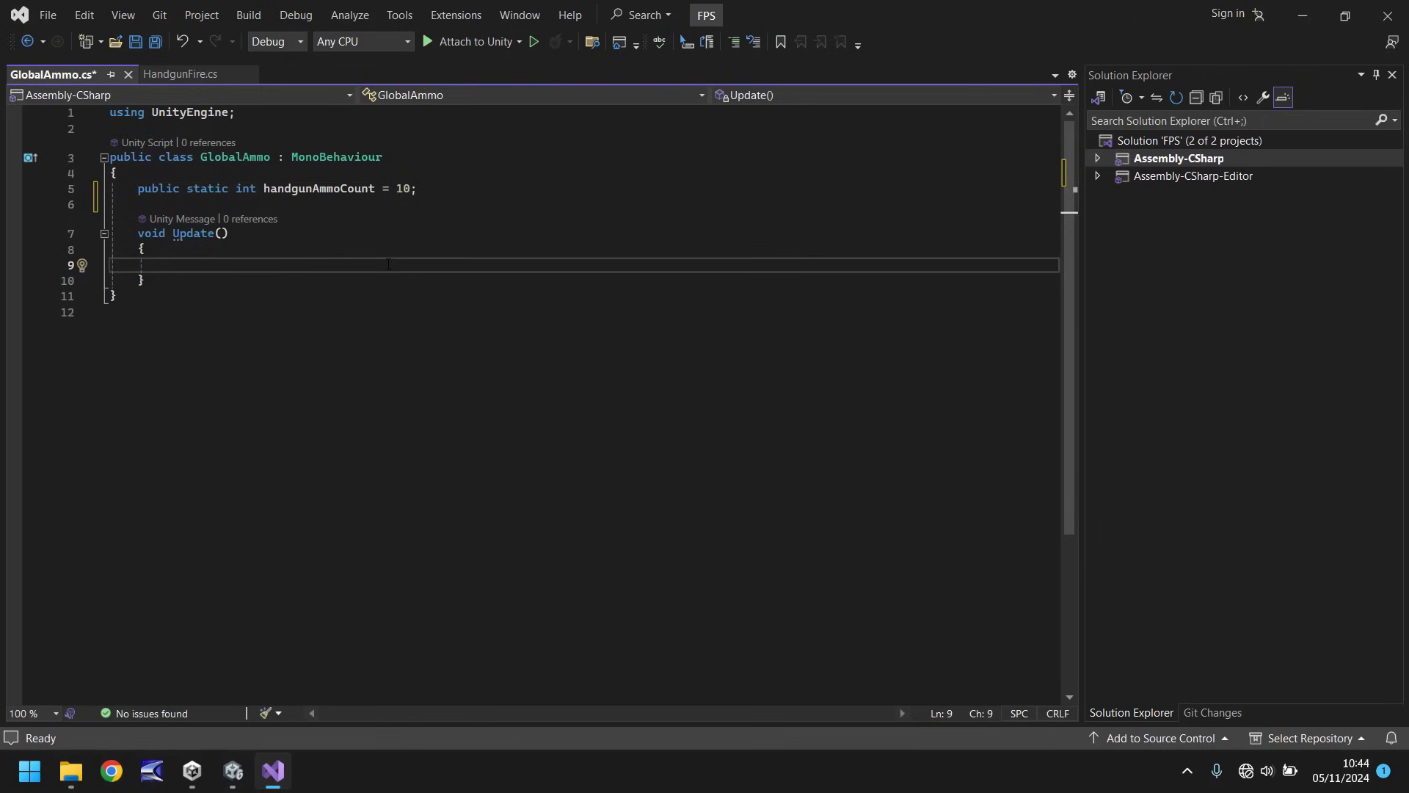
- Add '[SerializeField] GameObject ammoDisplay;' on a new line below handgunAmmoCount in GlobalAmmo
{"action": "left_click", "coordinate": [450, 184]}
{"action": "key", "text": "Return"}
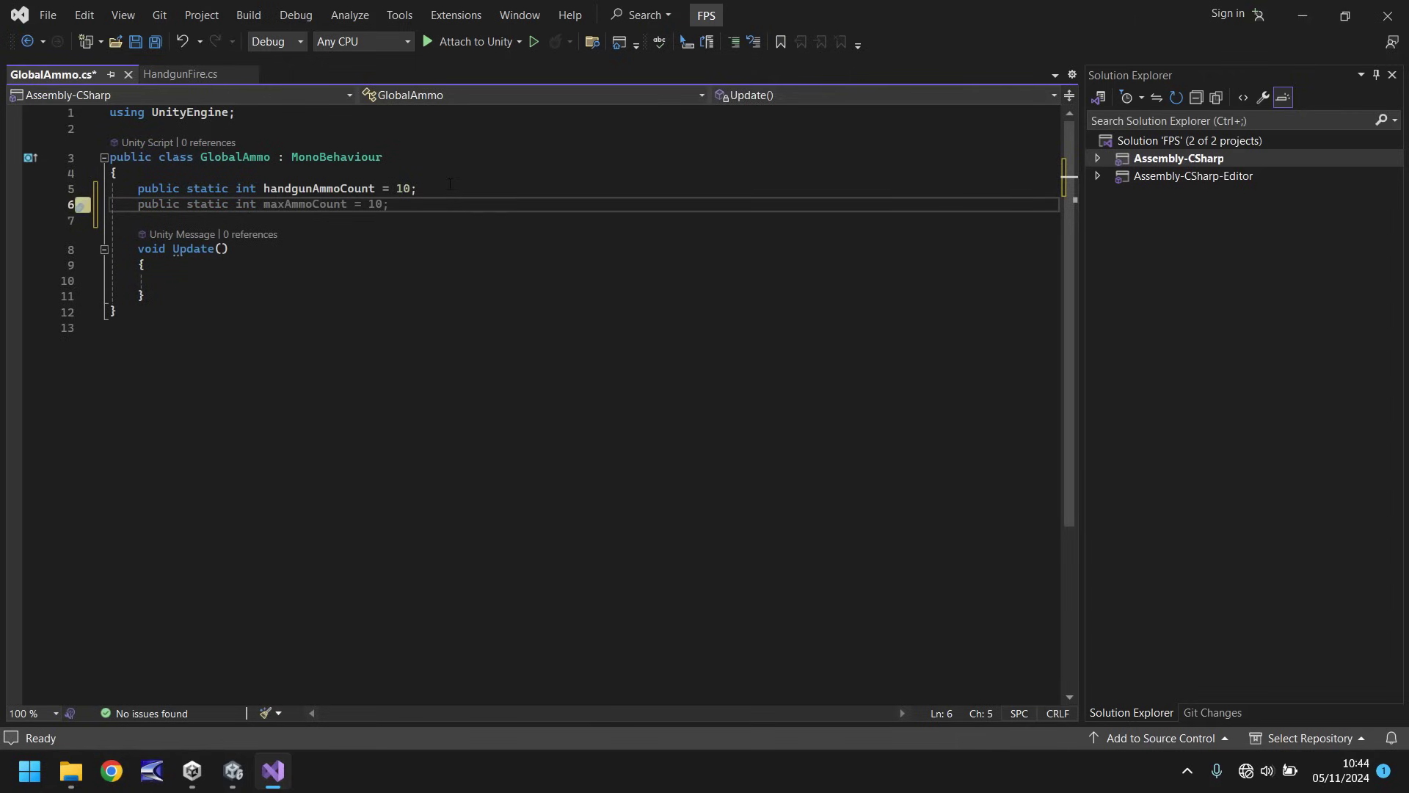
{"action": "type", "text": "[Serial"}
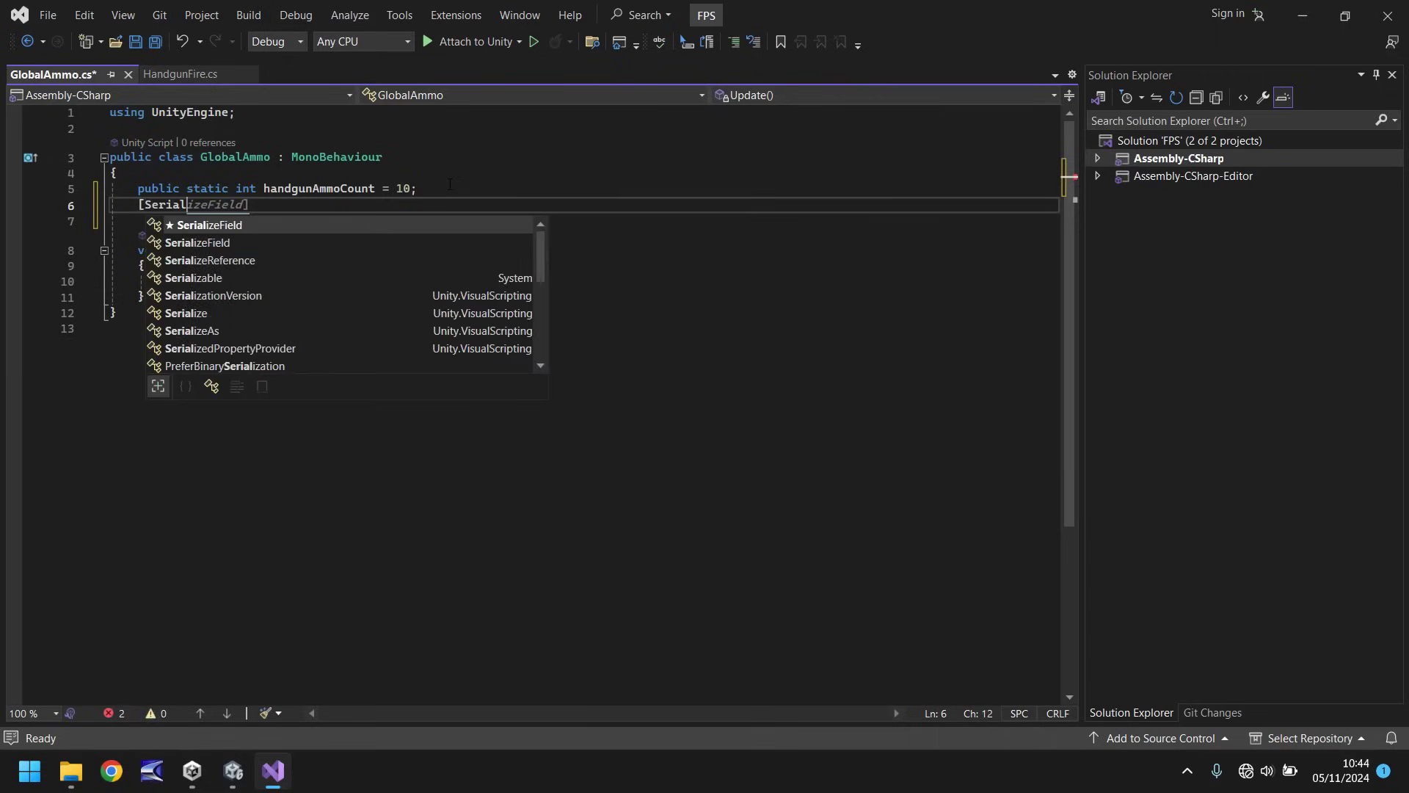
{"action": "type", "text": "izeField] Ga"}
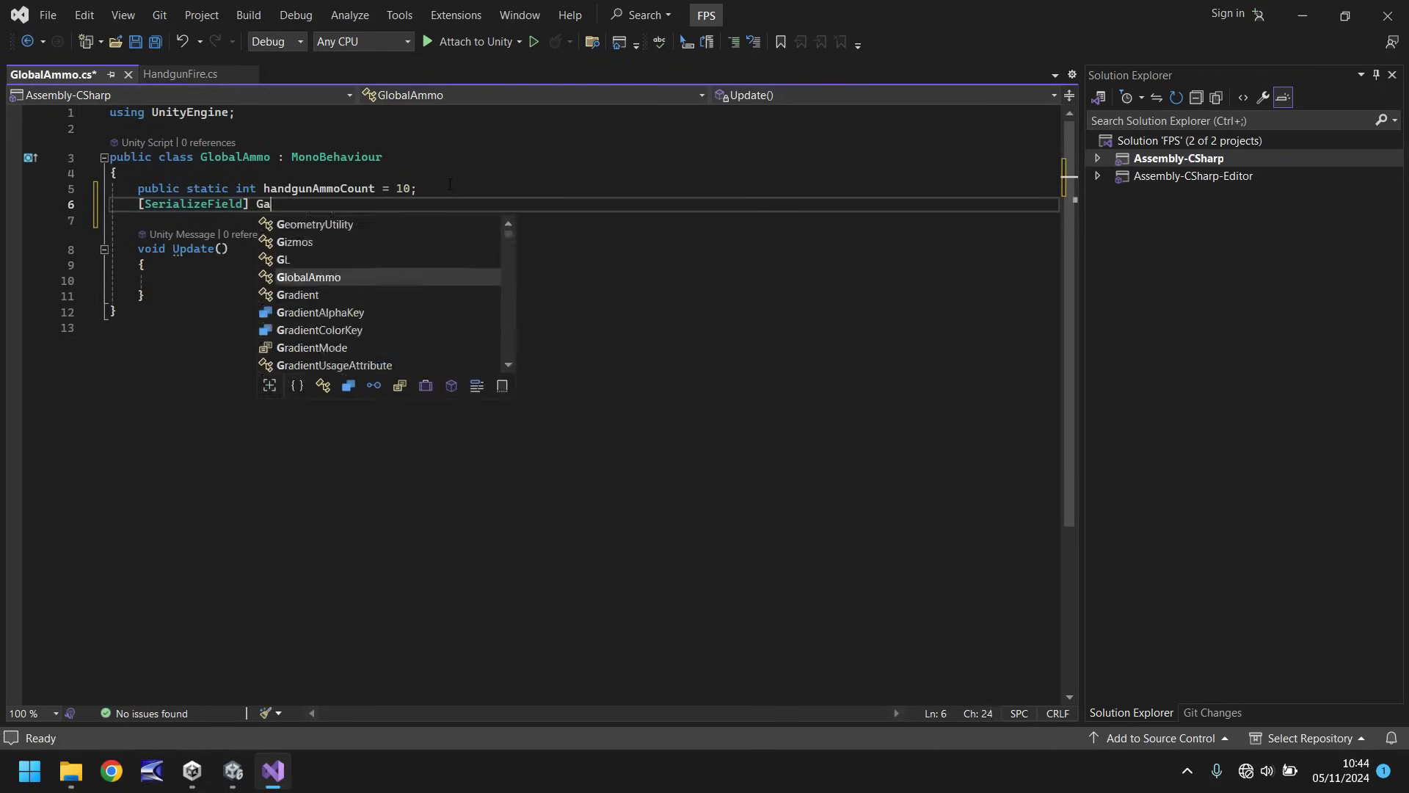
{"action": "type", "text": "meObject "}
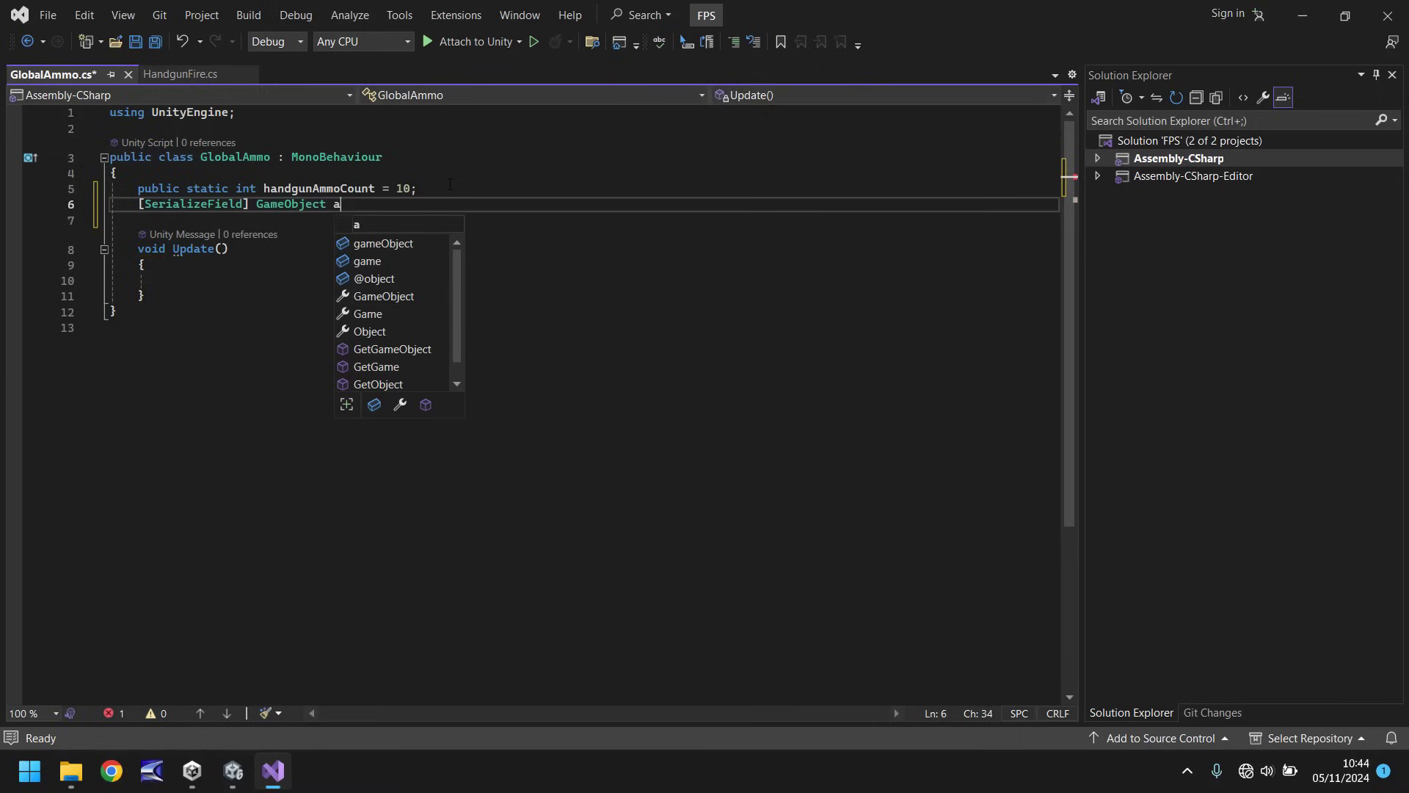
{"action": "type", "text": "ammoDisplay;"}
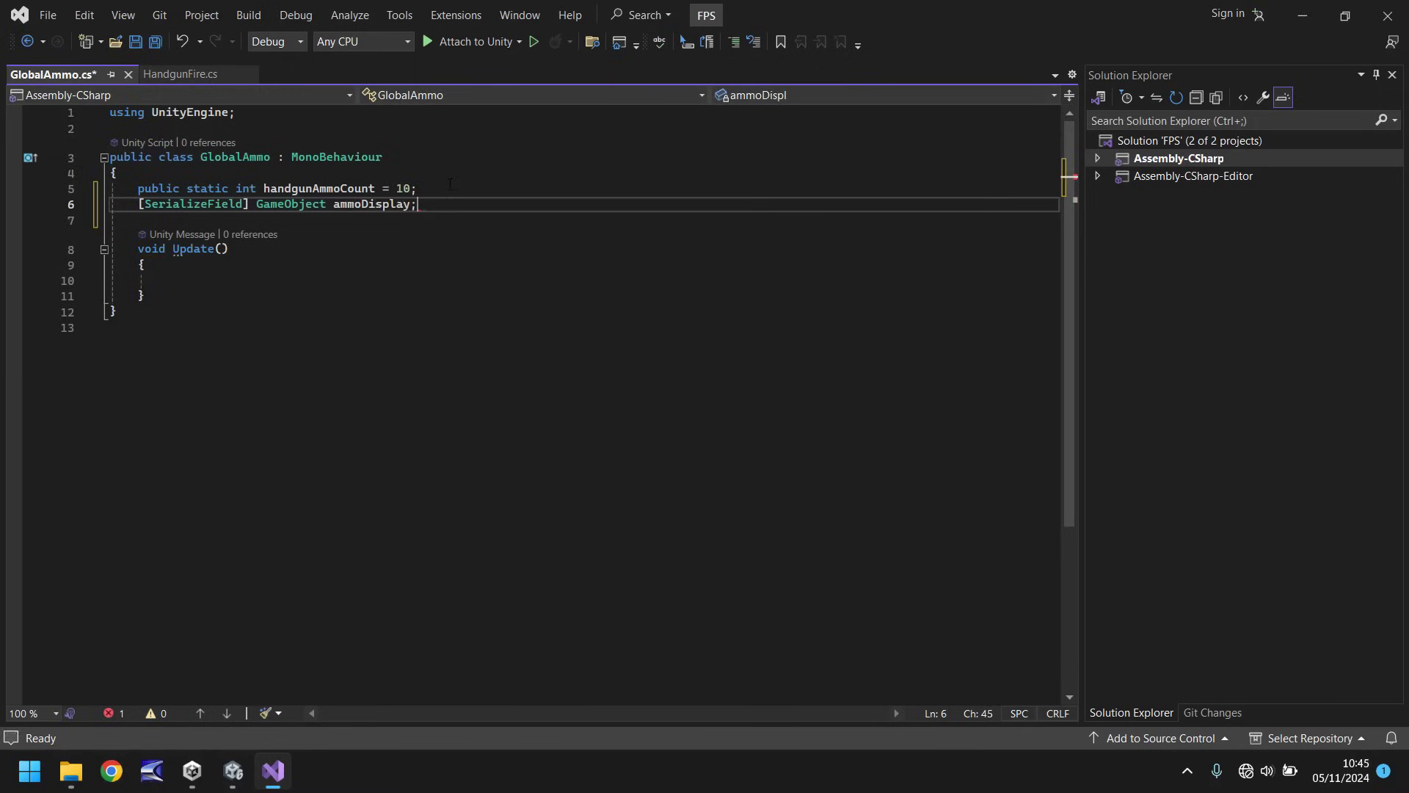
{"action": "left_click", "coordinate": [407, 278]}
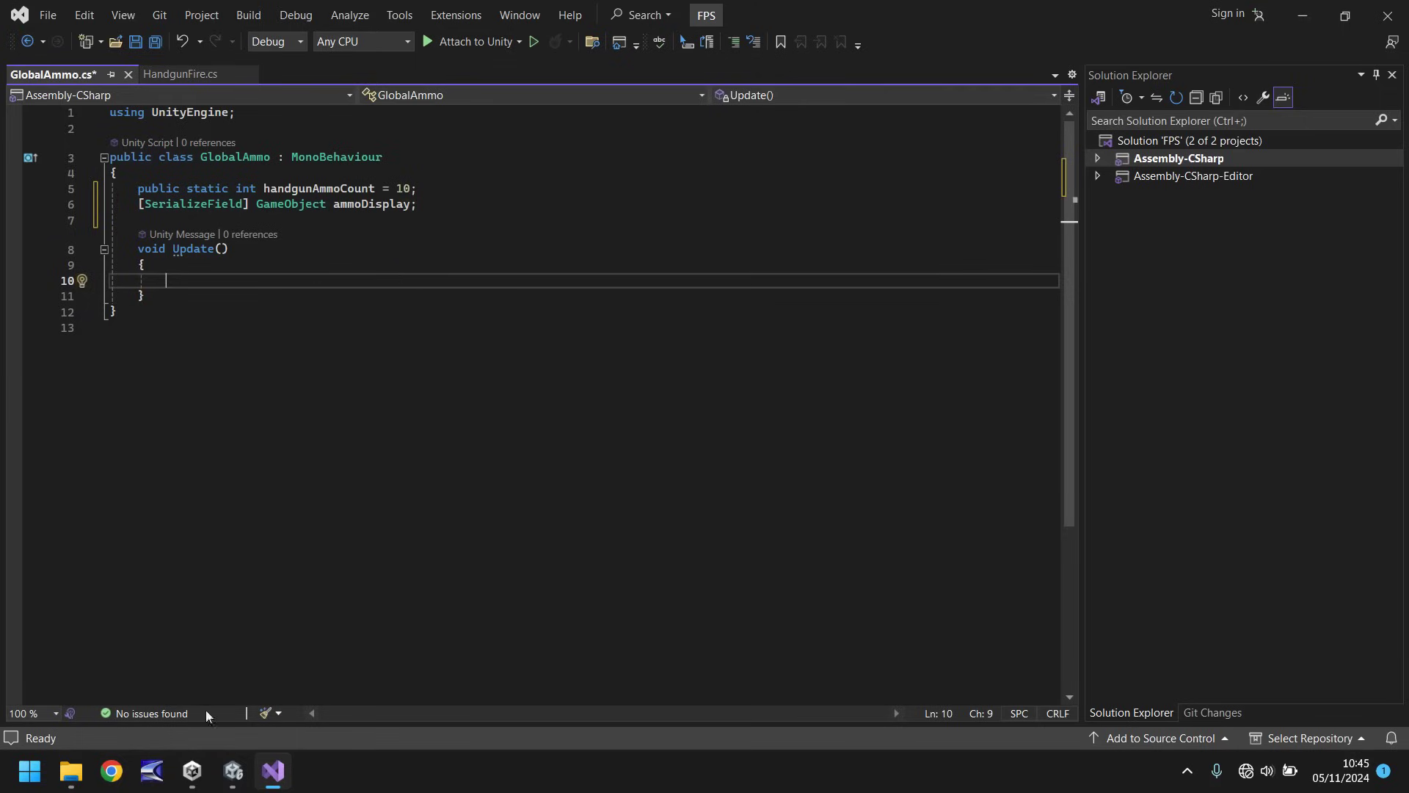
- Back in Unity, select the AmmoDisplay object and scroll through its Inspector
{"action": "left_click", "coordinate": [234, 770]}
{"action": "left_click", "coordinate": [156, 475]}
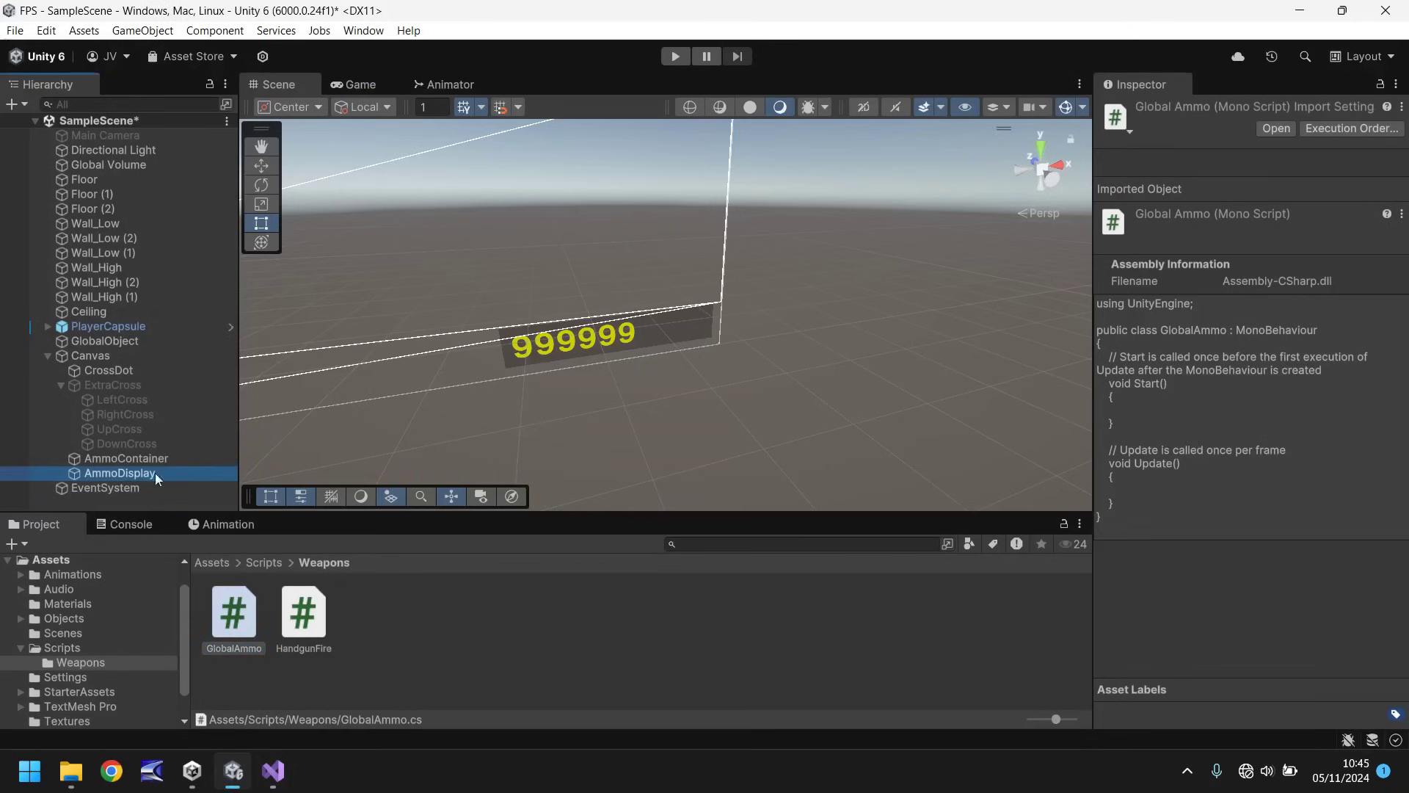
{"action": "scroll", "coordinate": [1189, 455], "scroll_direction": "down", "scroll_amount": 3}
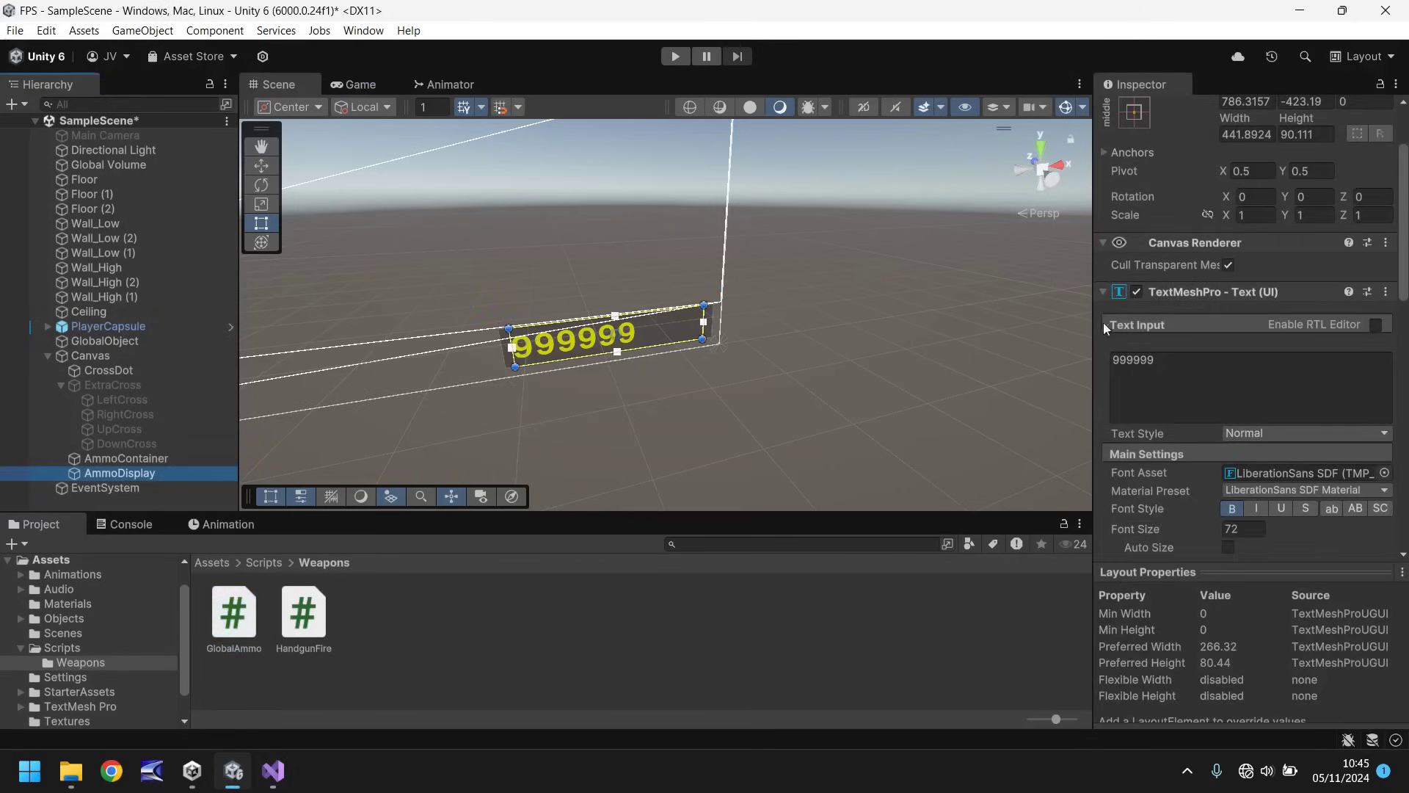
- In Update, write ammoDisplay.GetComponent<TMPro.TMP_Text>().text = "" + handgunAmmoCount;
{"action": "left_click", "coordinate": [273, 769]}
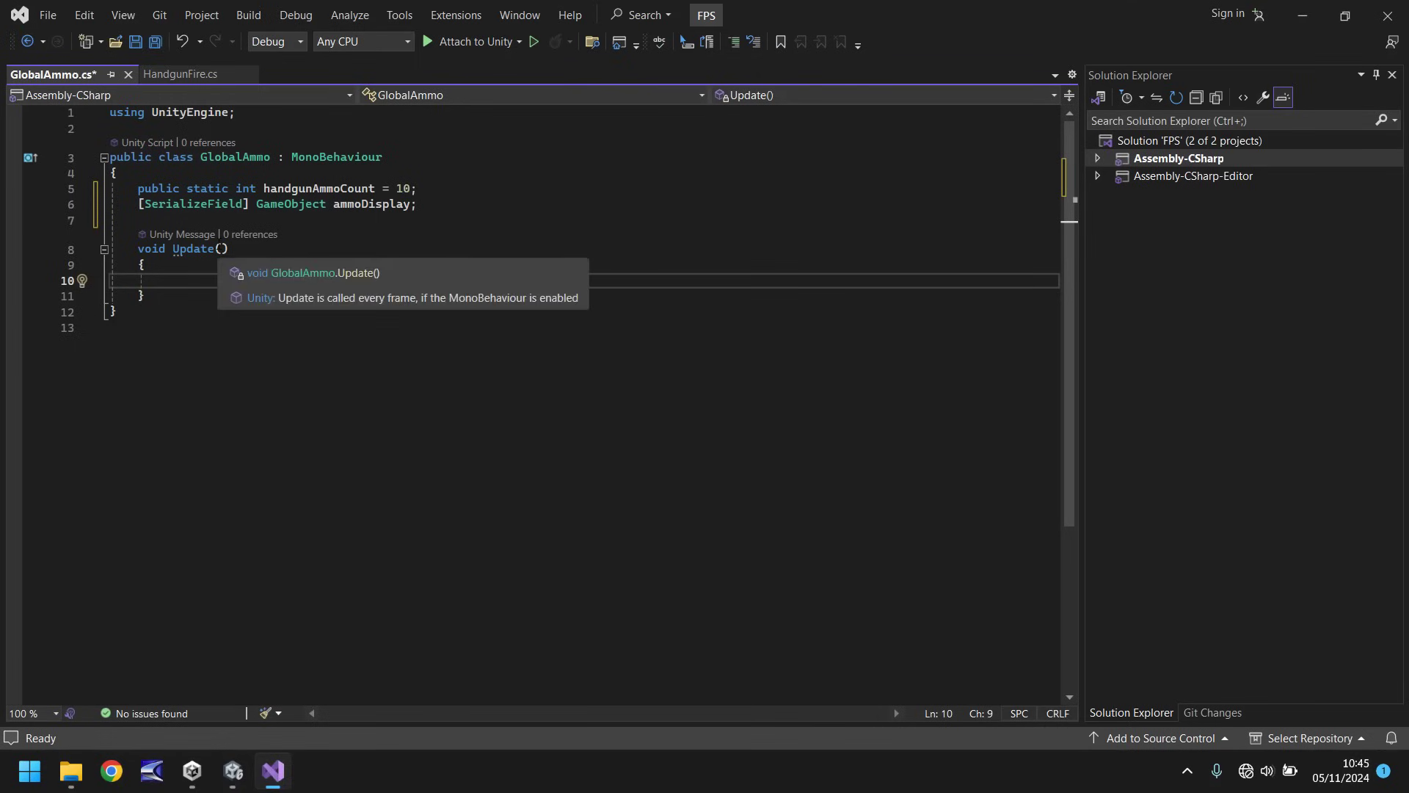
{"action": "type", "text": "am"}
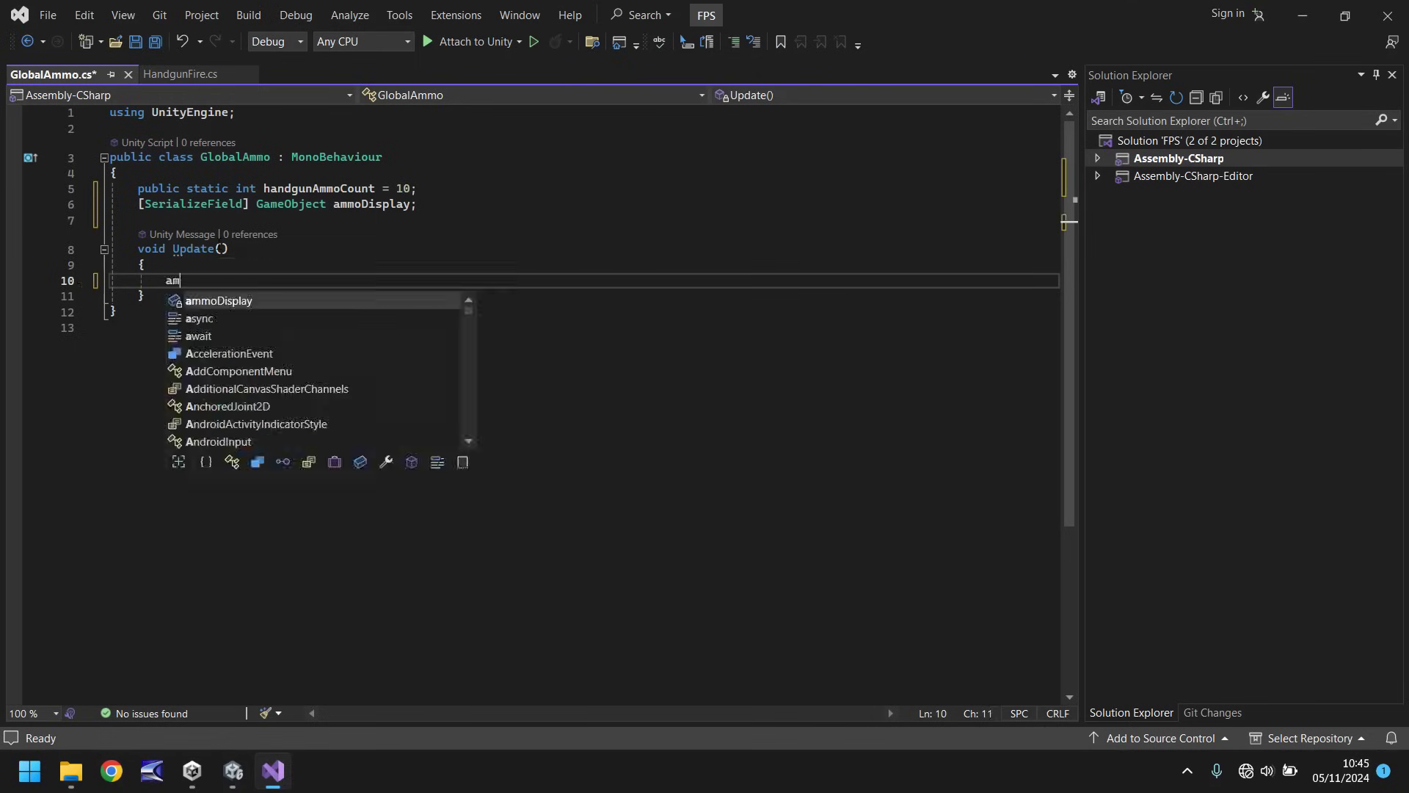
{"action": "type", "text": "moDisplay."}
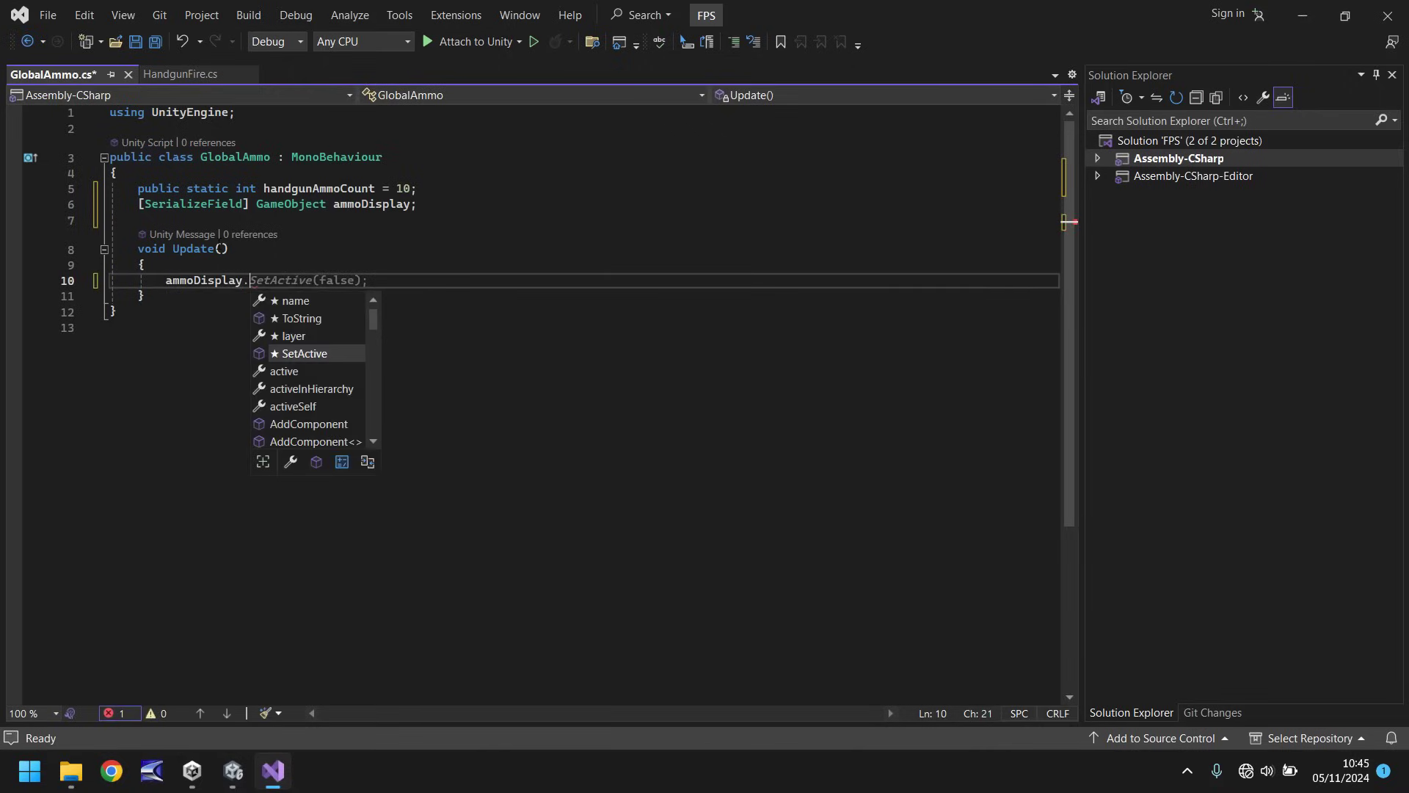
{"action": "type", "text": "GetComponent"}
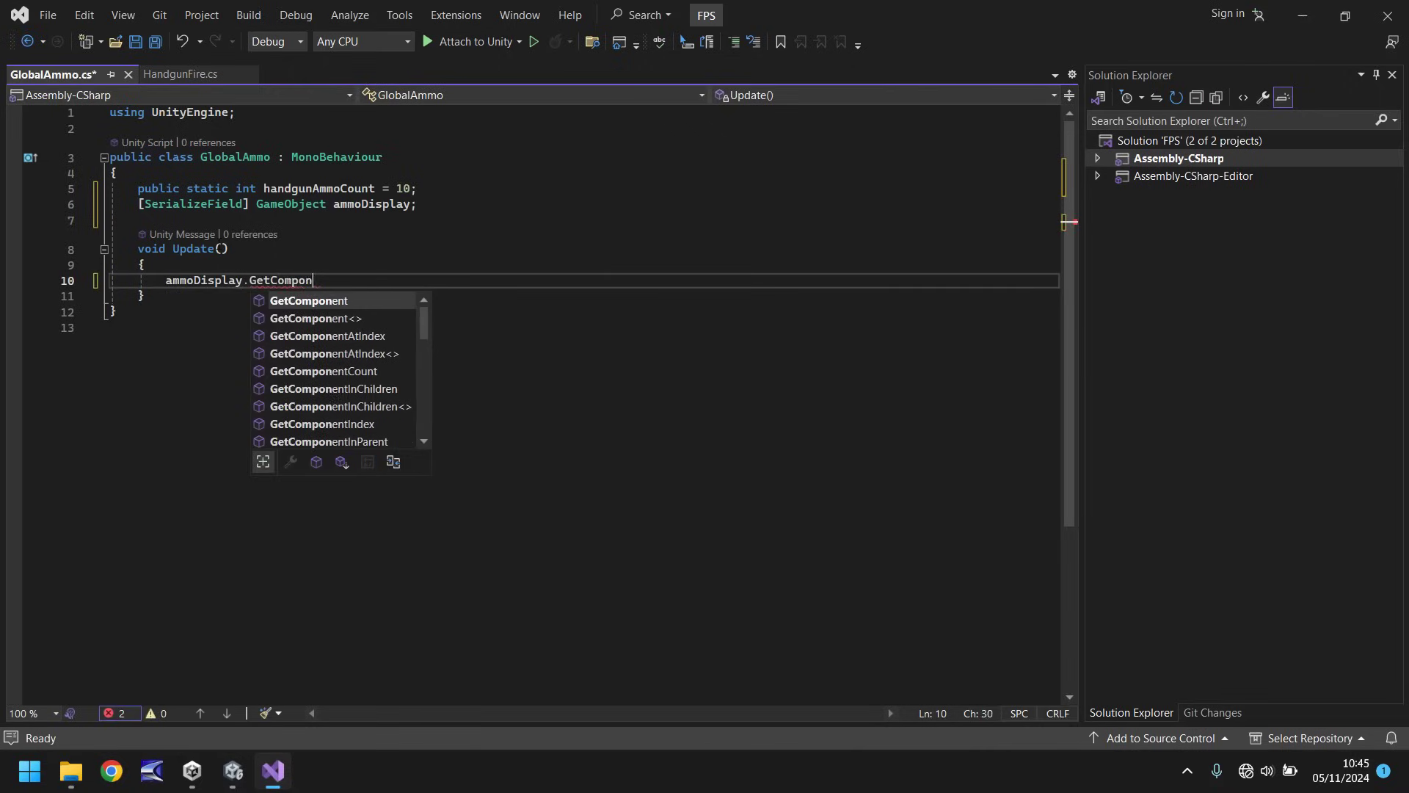
{"action": "key", "text": "Escape"}
{"action": "type", "text": "<"}
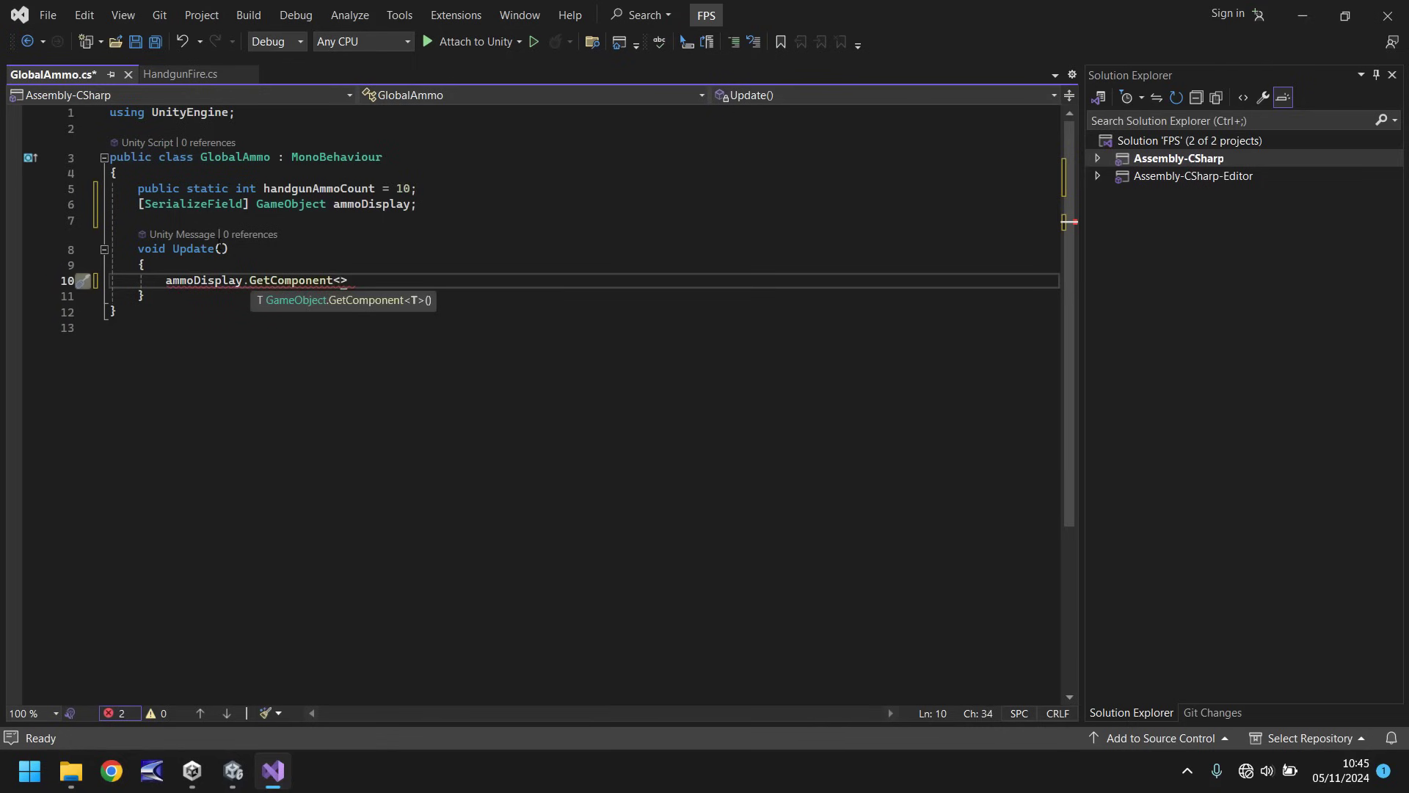
{"action": "type", "text": "TMPro"}
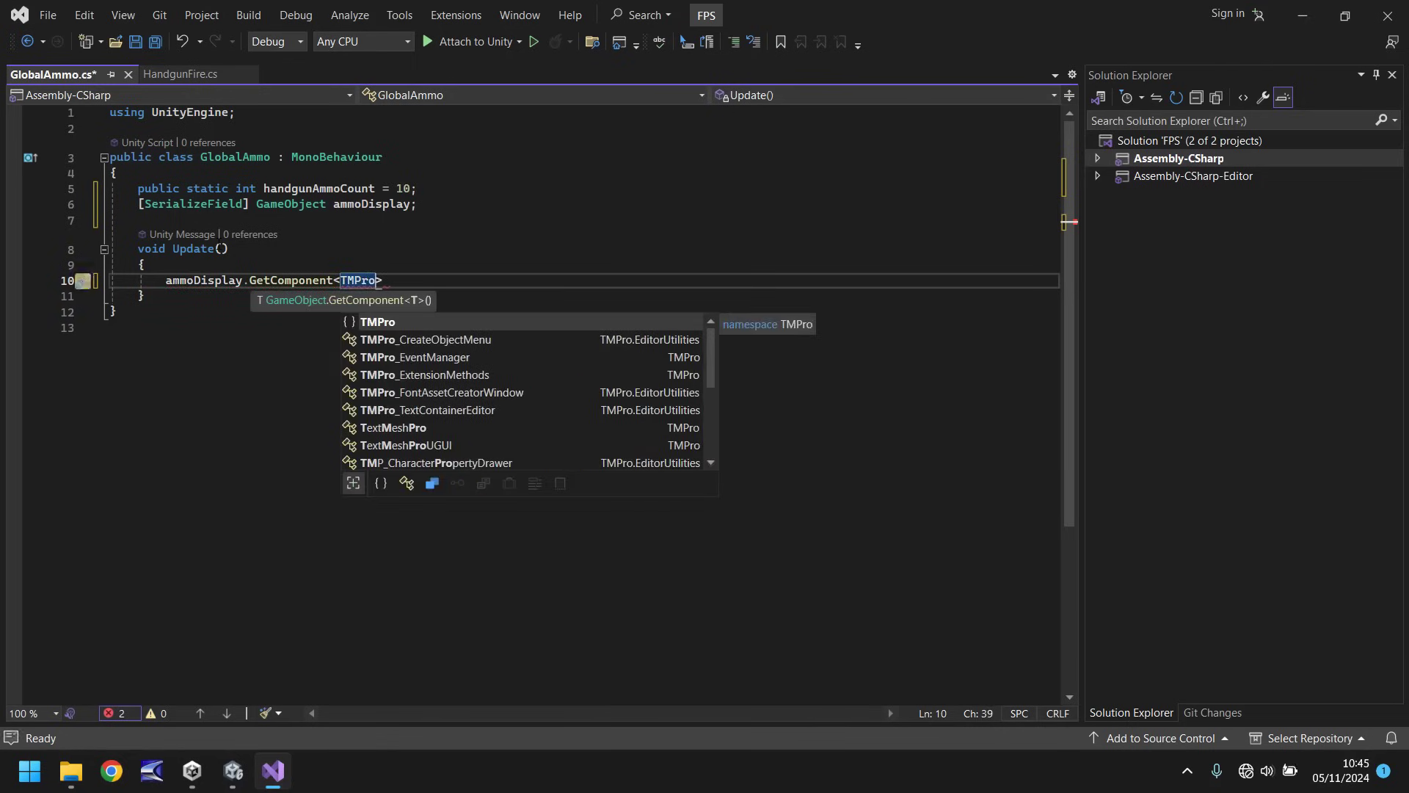
{"action": "type", "text": ".TMP_Text"}
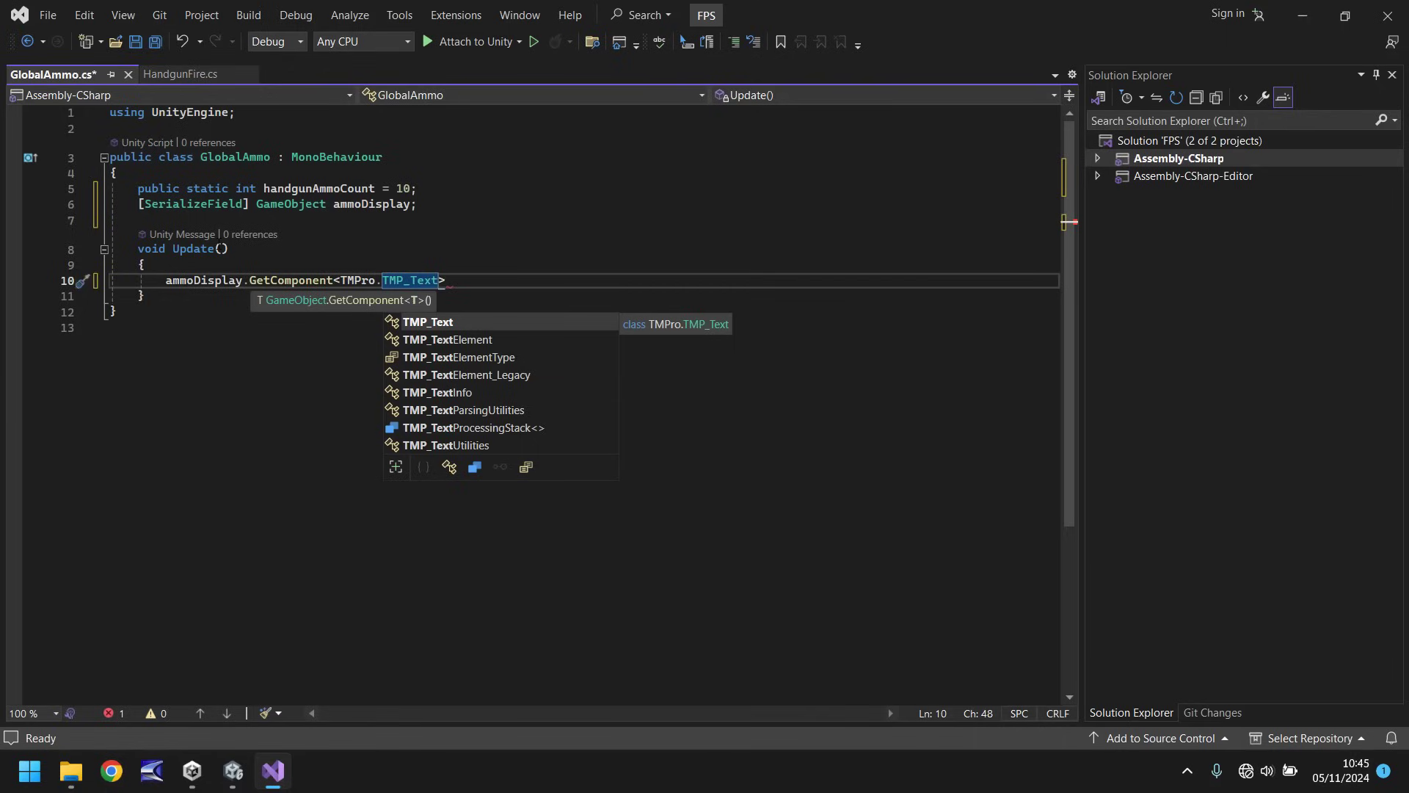
{"action": "key", "text": "Right"}
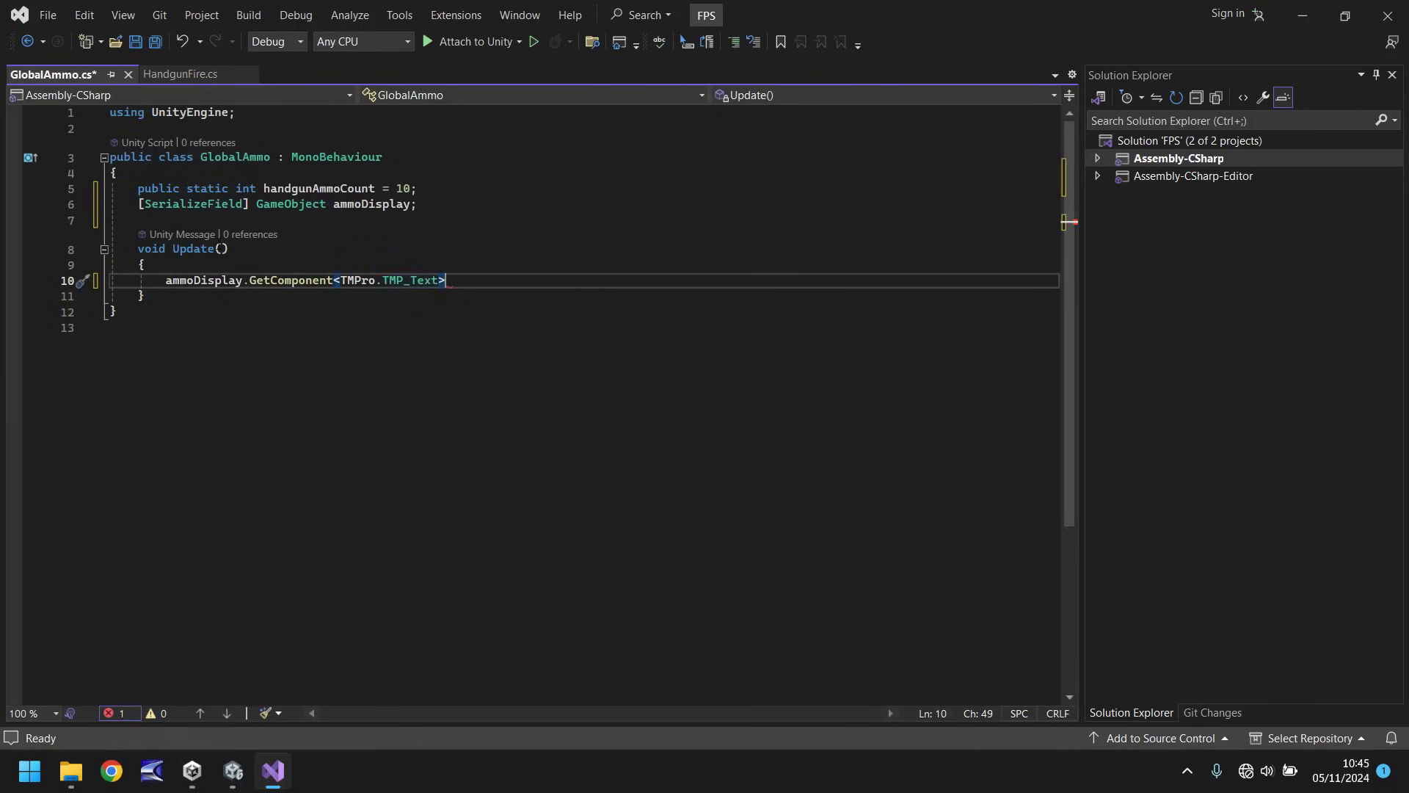
{"action": "type", "text": "().text = \"\" + handg"}
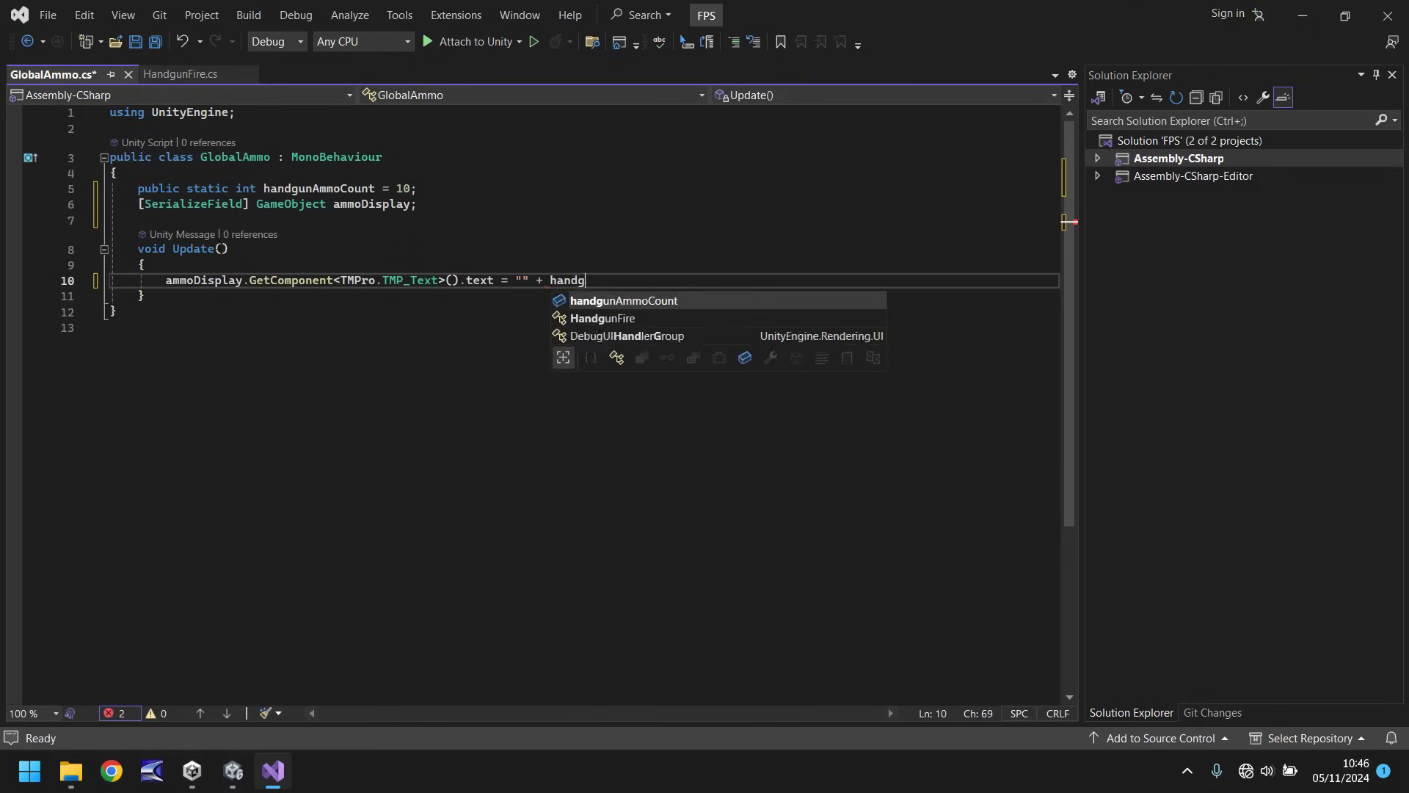
{"action": "type", "text": "unAmmoCount;"}
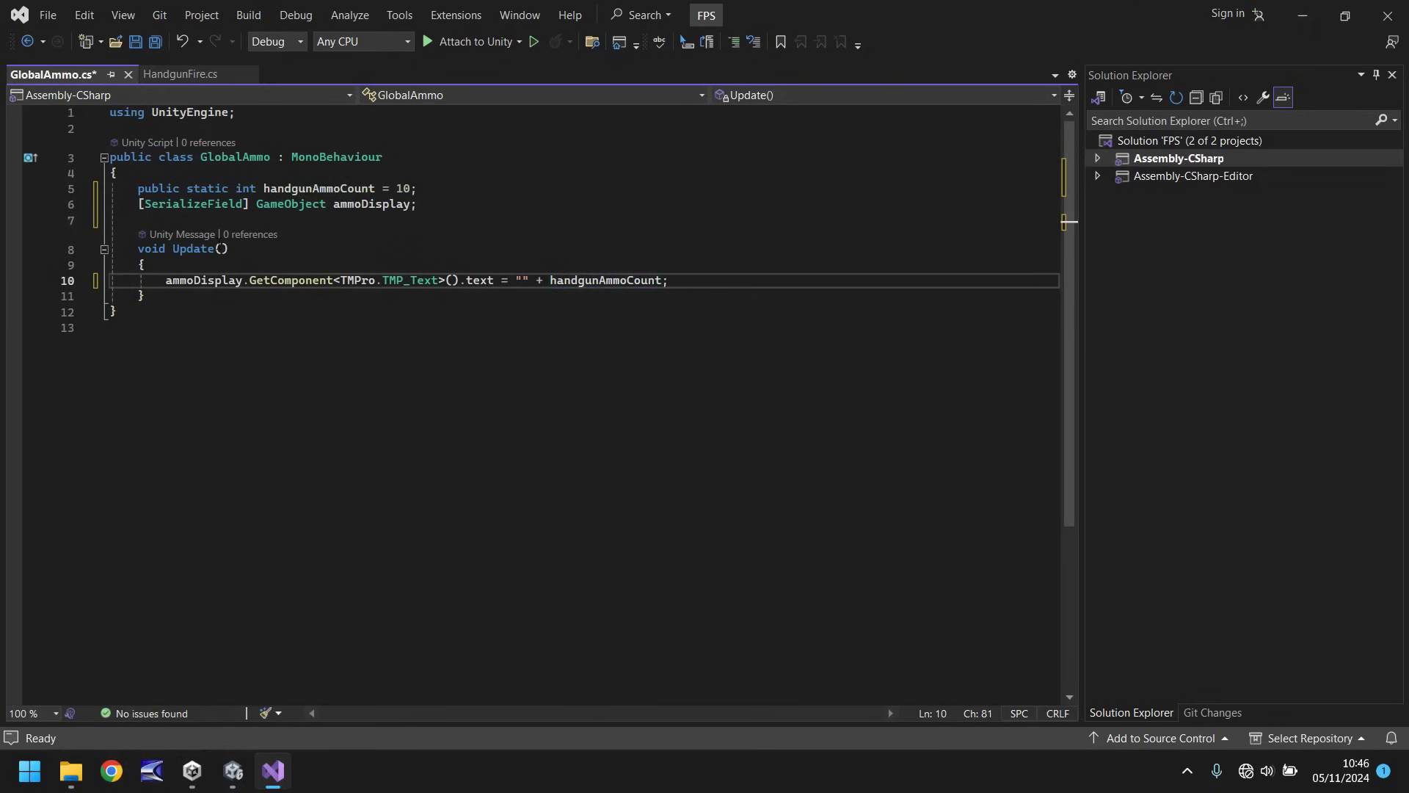
- Save GlobalAmmo.cs with Ctrl+S
{"action": "key", "text": "ctrl+s"}
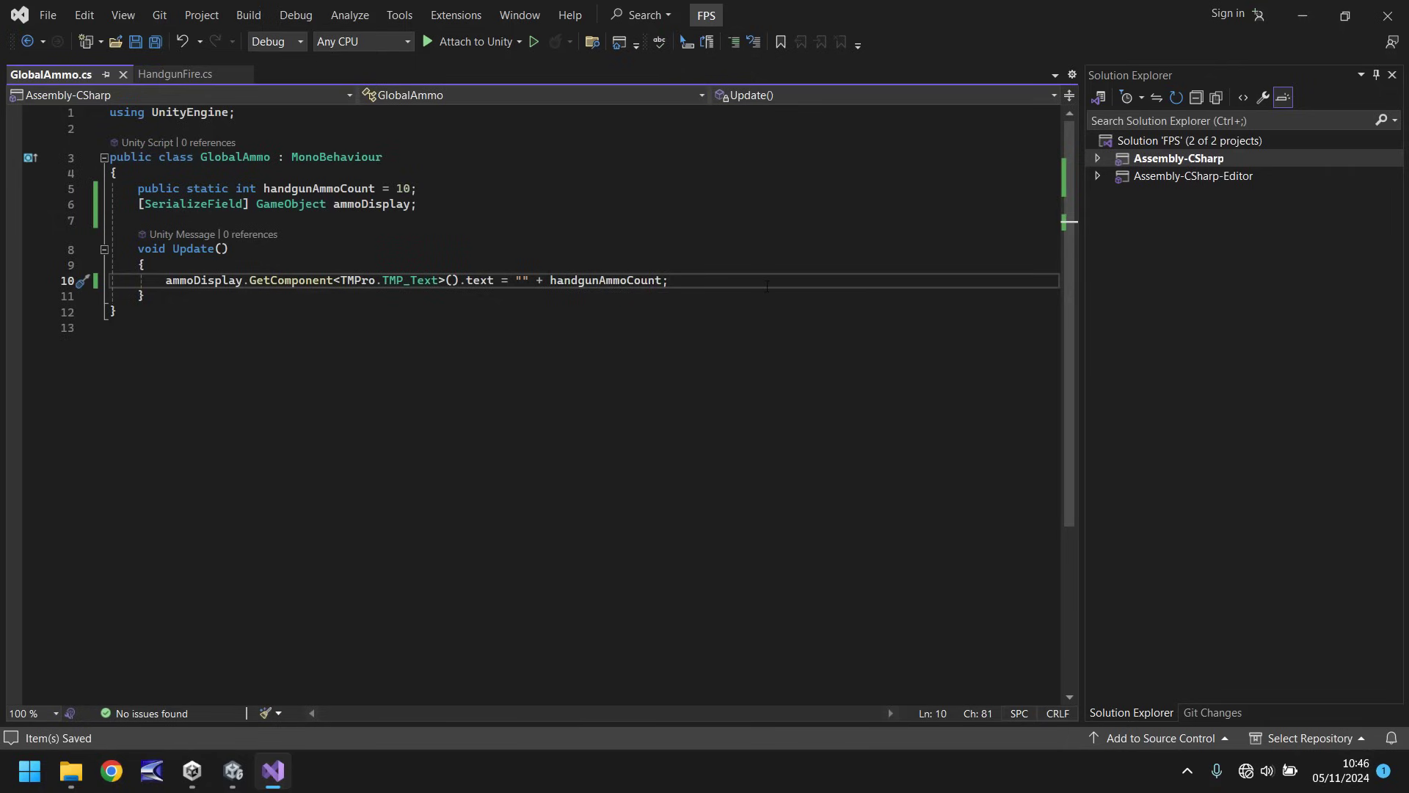
- Enter play mode in Unity and take control of the player to test the HUD counter
{"action": "left_click", "coordinate": [234, 771]}
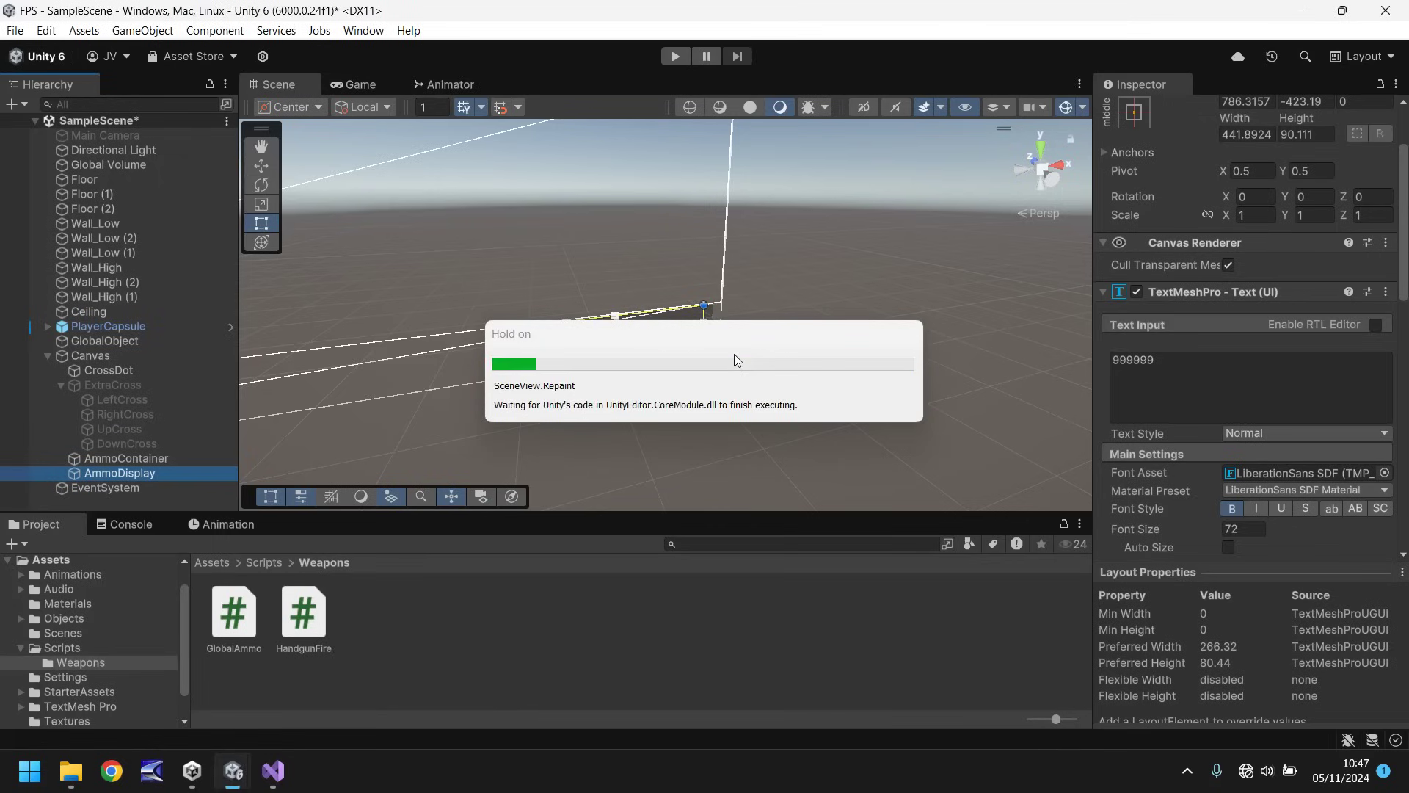
{"action": "left_click", "coordinate": [674, 57]}
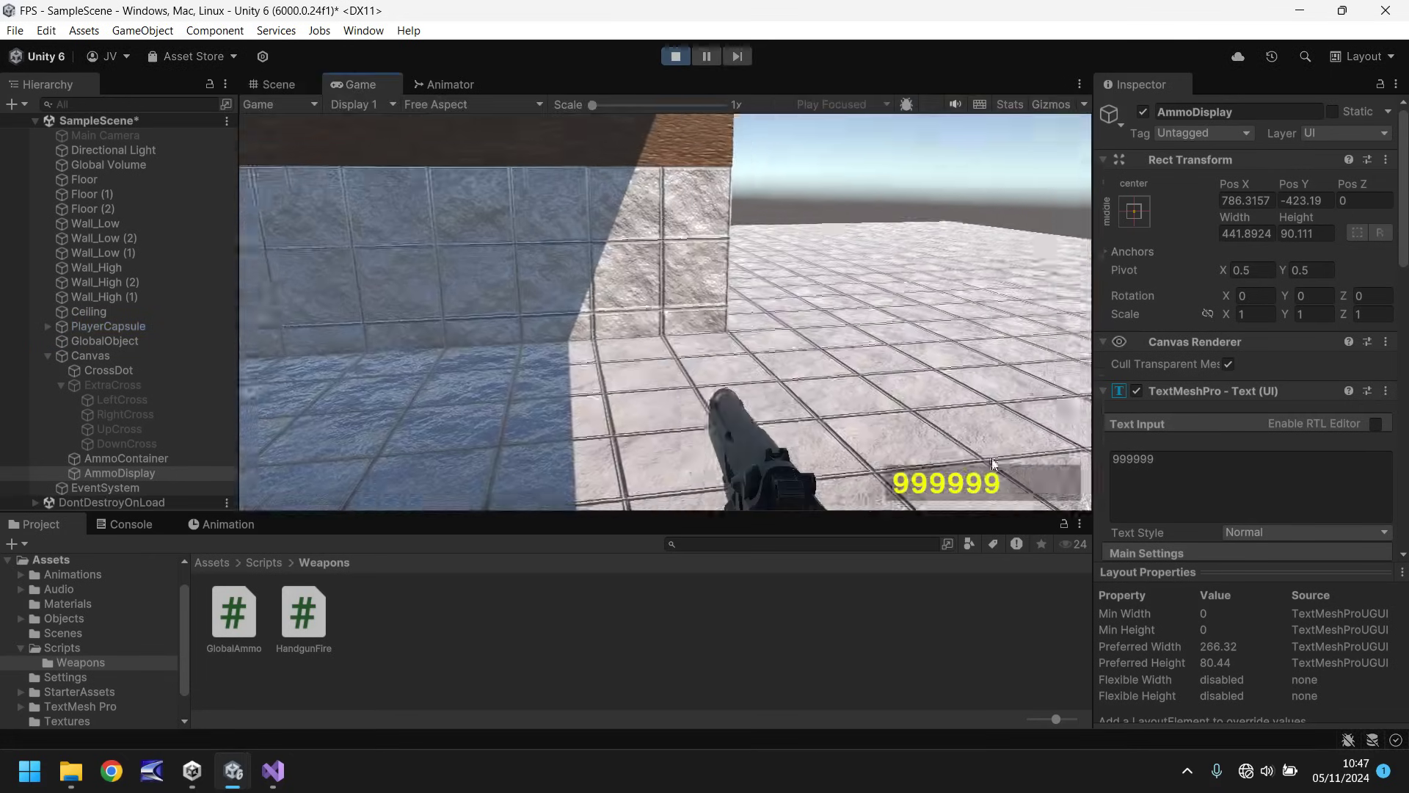
{"action": "left_click", "coordinate": [765, 378]}
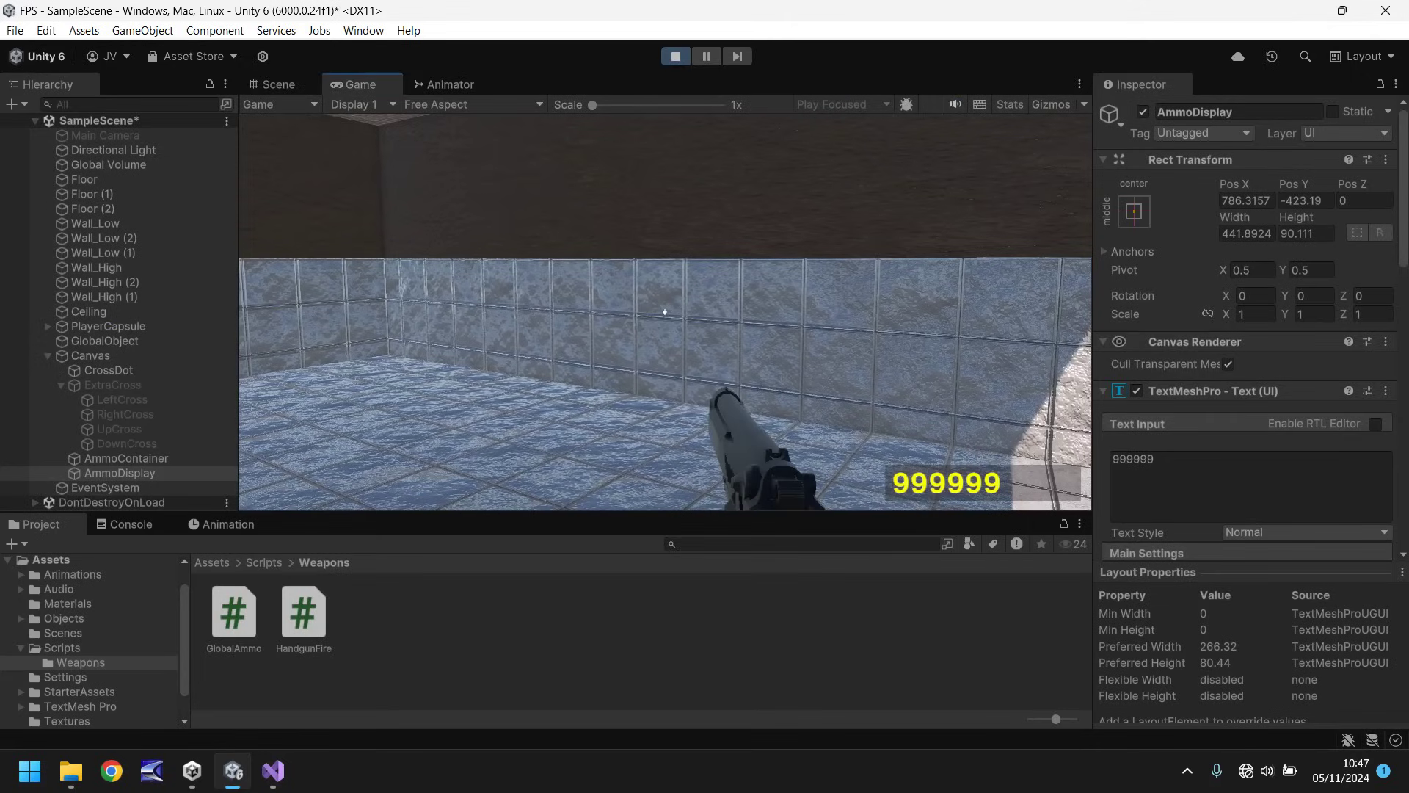
- Stop play mode and drag AmmoDisplay into GlobalObject's Global Ammo 'Ammo Display' field
{"action": "key", "text": "ctrl+p"}
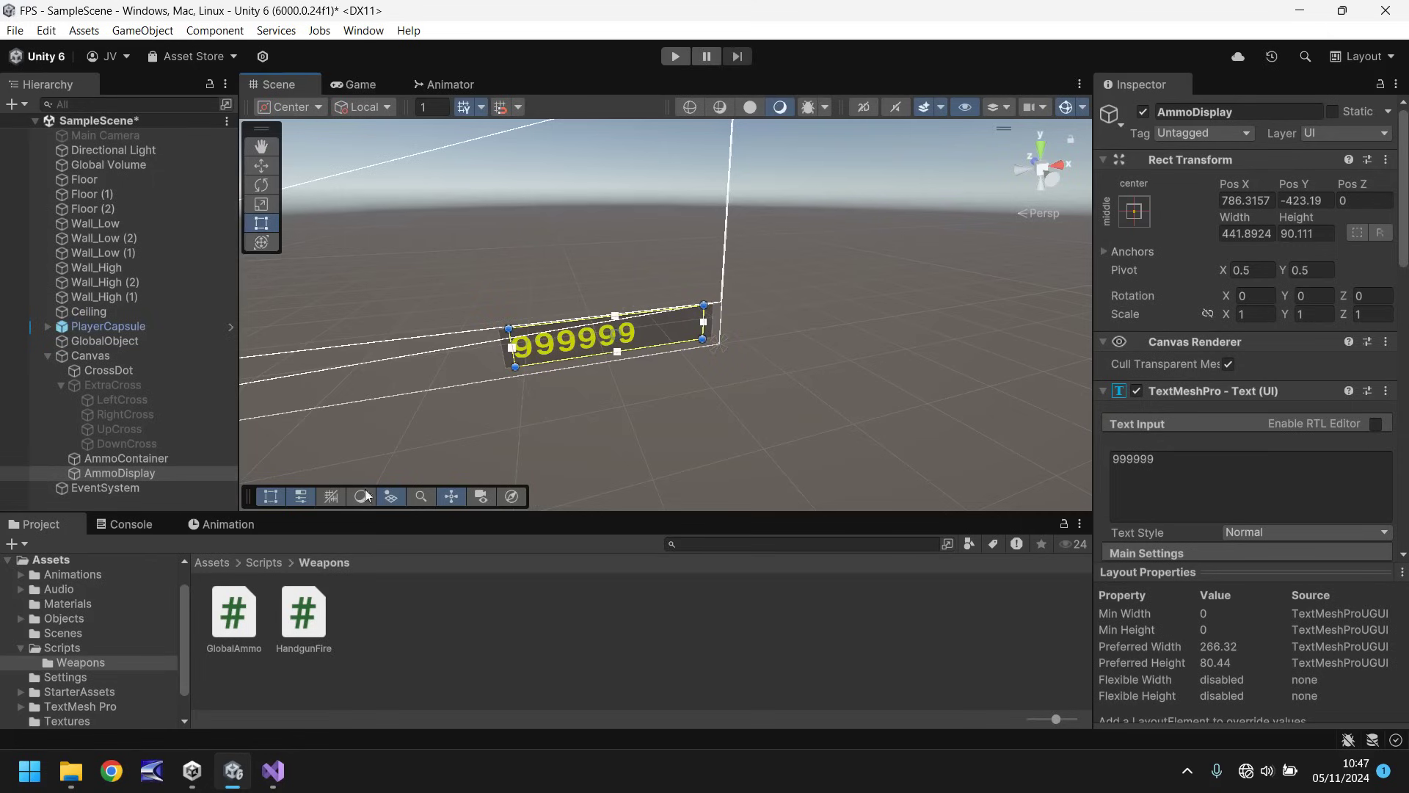
{"action": "left_click", "coordinate": [120, 472]}
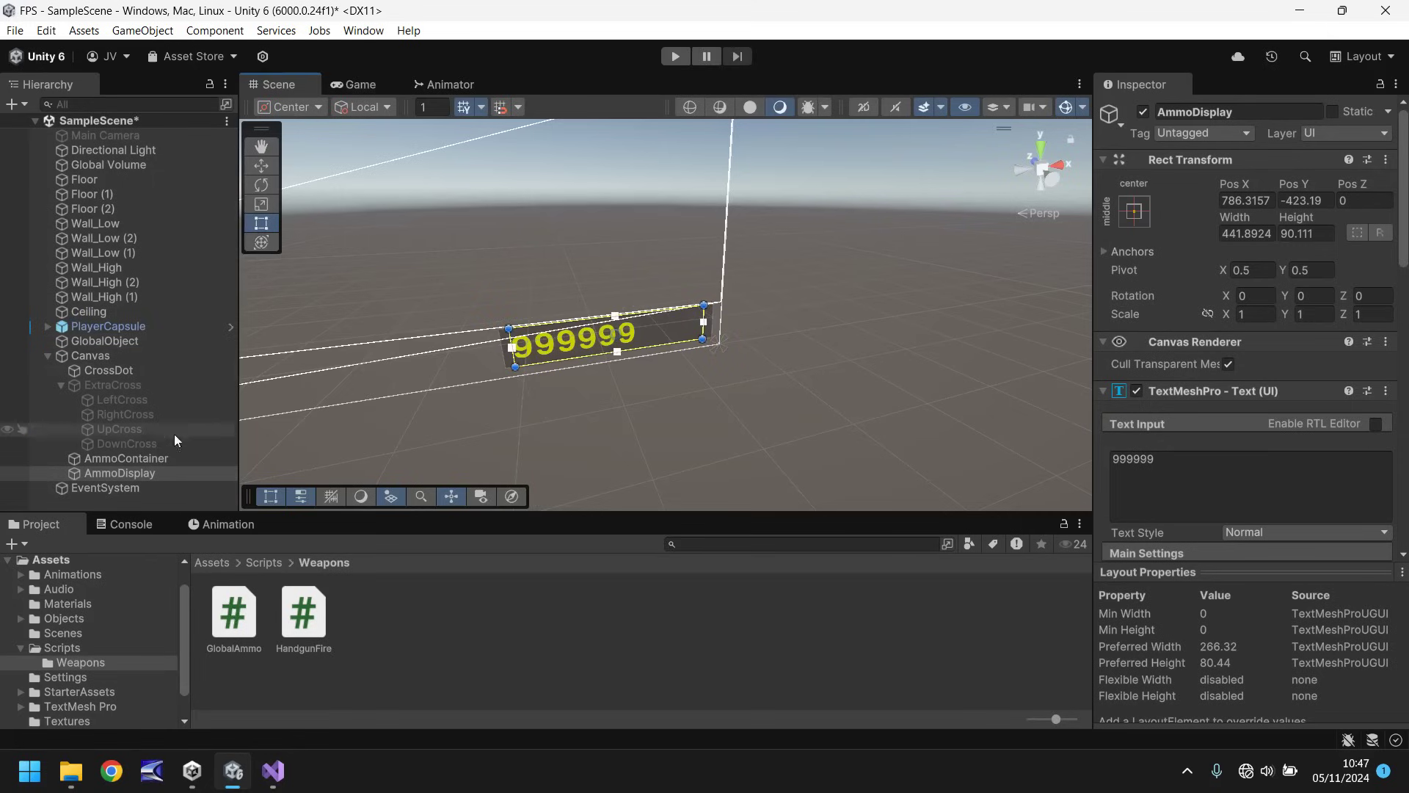
{"action": "left_click", "coordinate": [106, 342]}
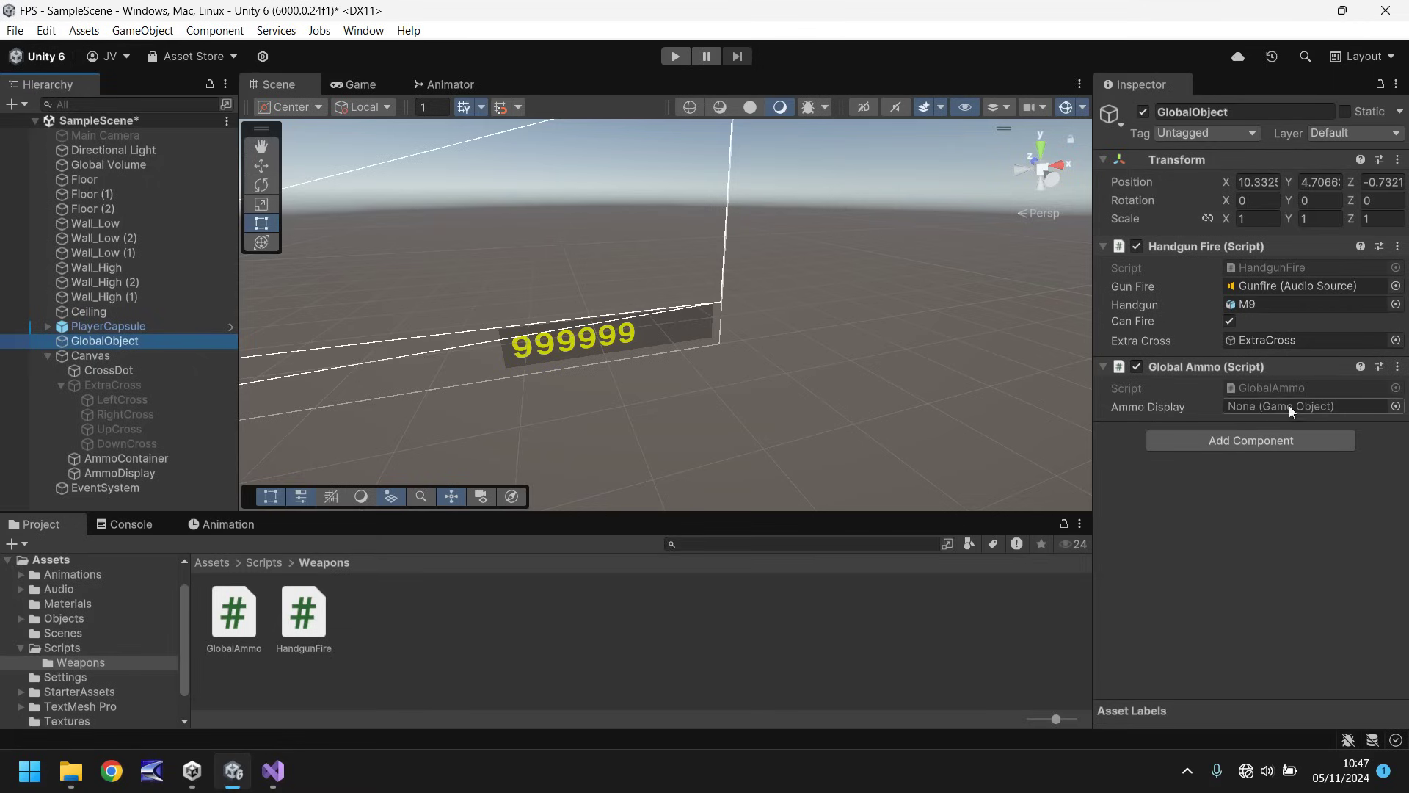
{"action": "left_click_drag", "start_coordinate": [110, 474], "coordinate": [1278, 407]}
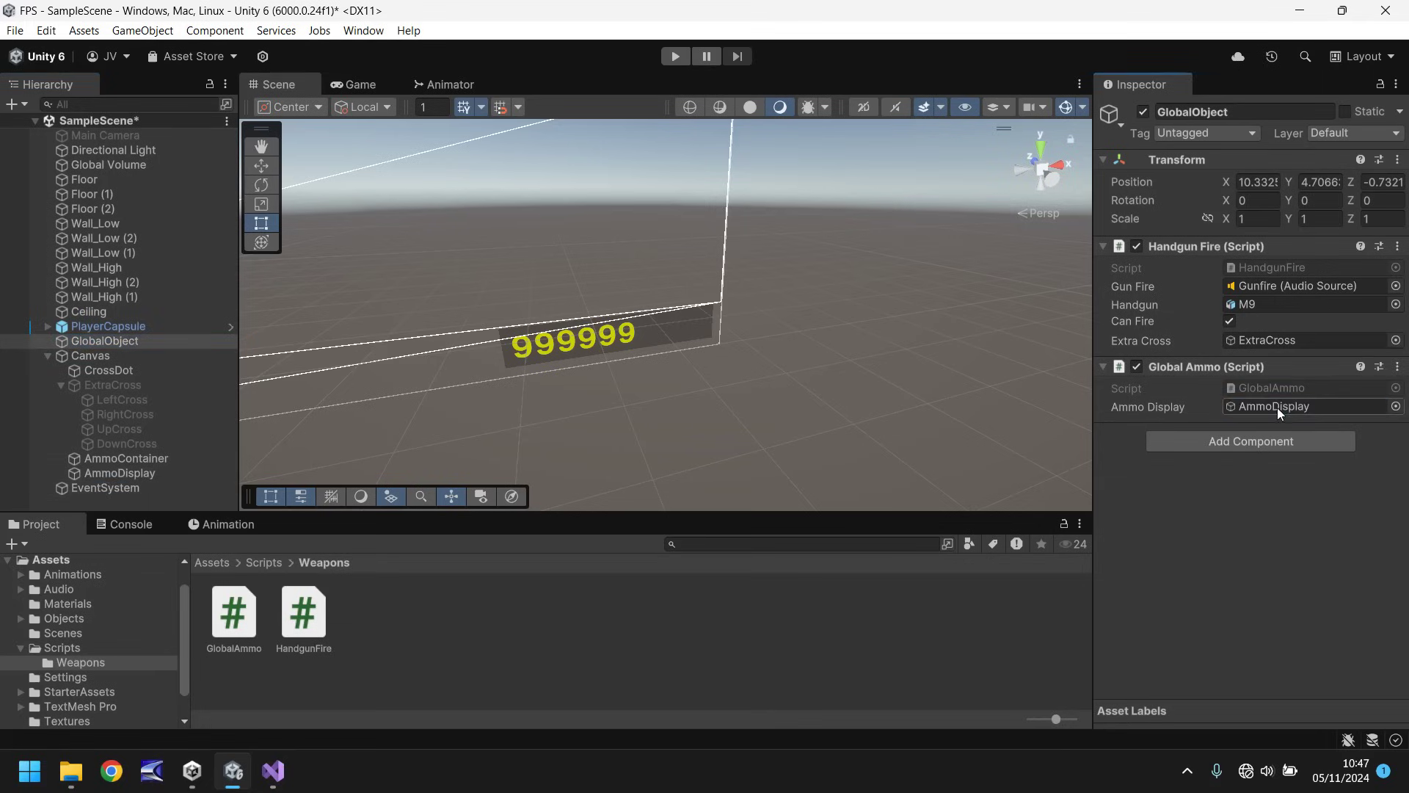
{"action": "left_click", "coordinate": [676, 56]}
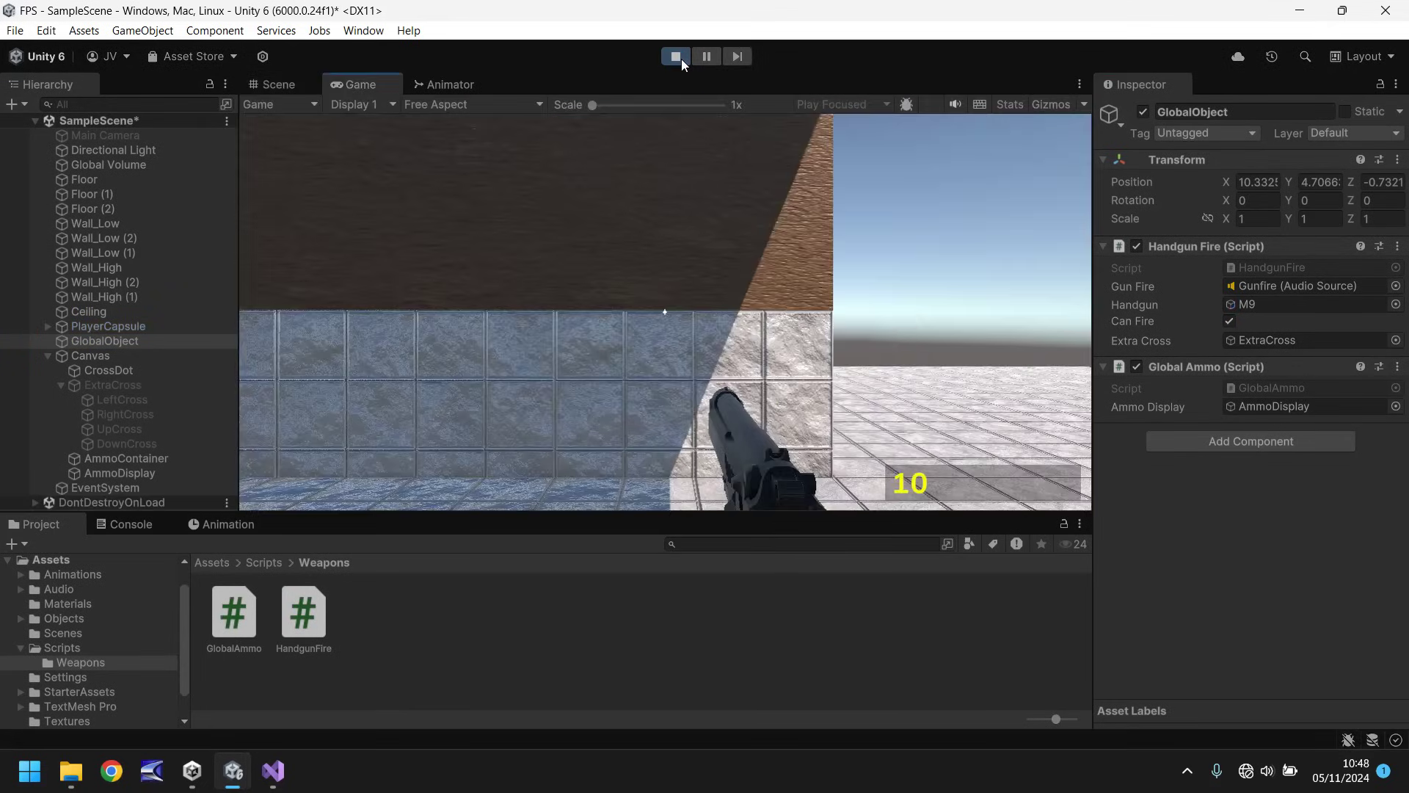
{"action": "key", "text": "w"}
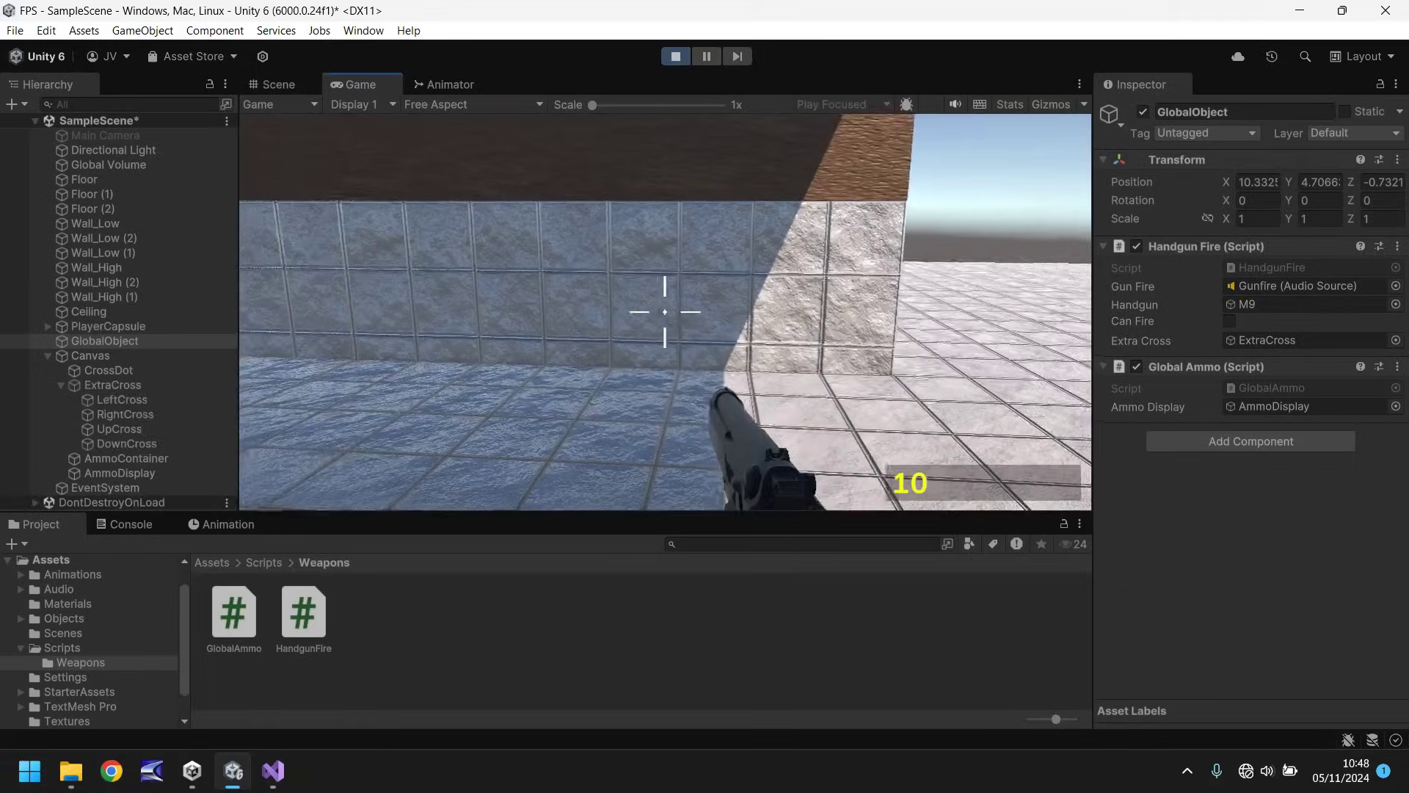
{"action": "key", "text": "ctrl+p"}
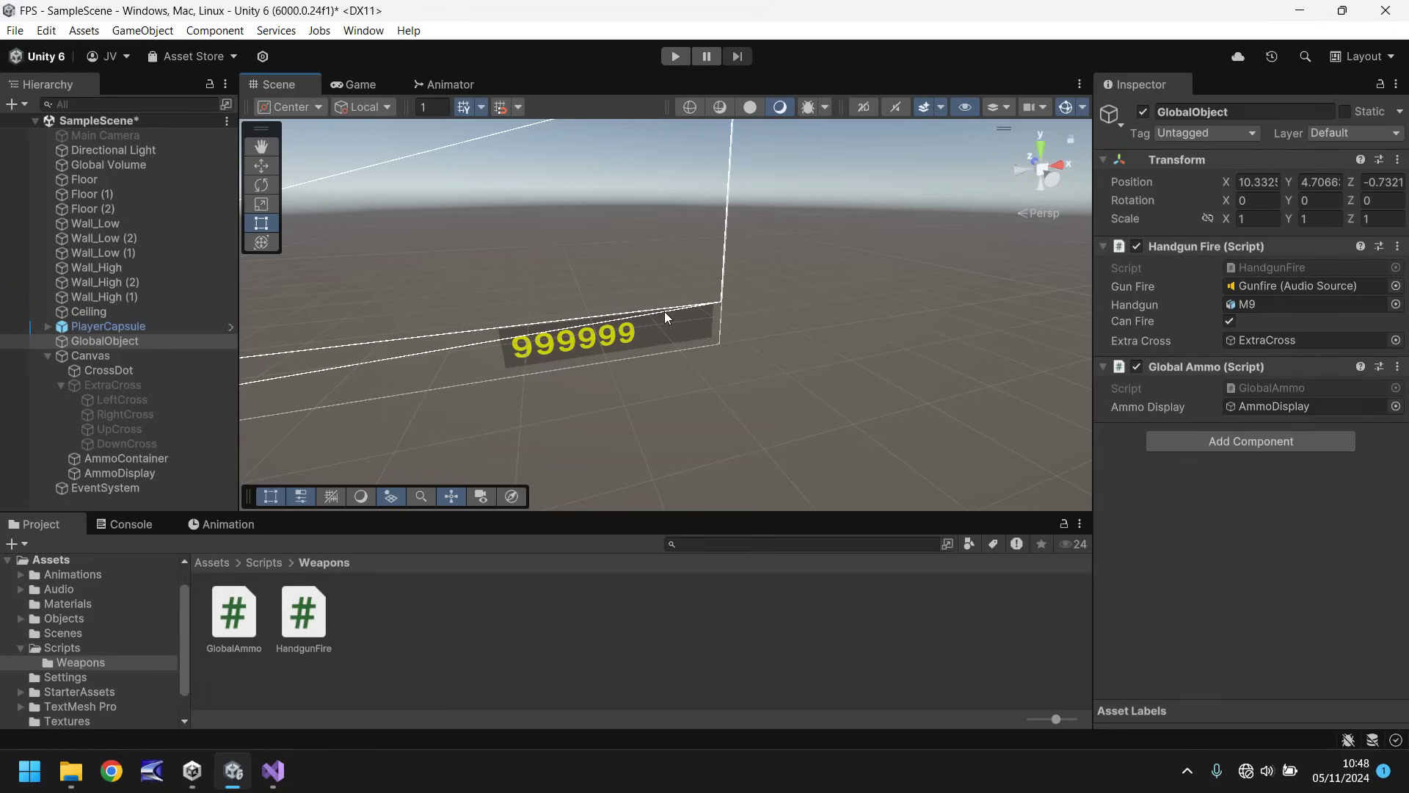
- Add 'GlobalAmmo.handgunAmmoCount -= 1;' to HandgunFire's FiringGun, save, and return to Unity
{"action": "left_click", "coordinate": [303, 616]}
{"action": "double_click", "coordinate": [304, 615]}
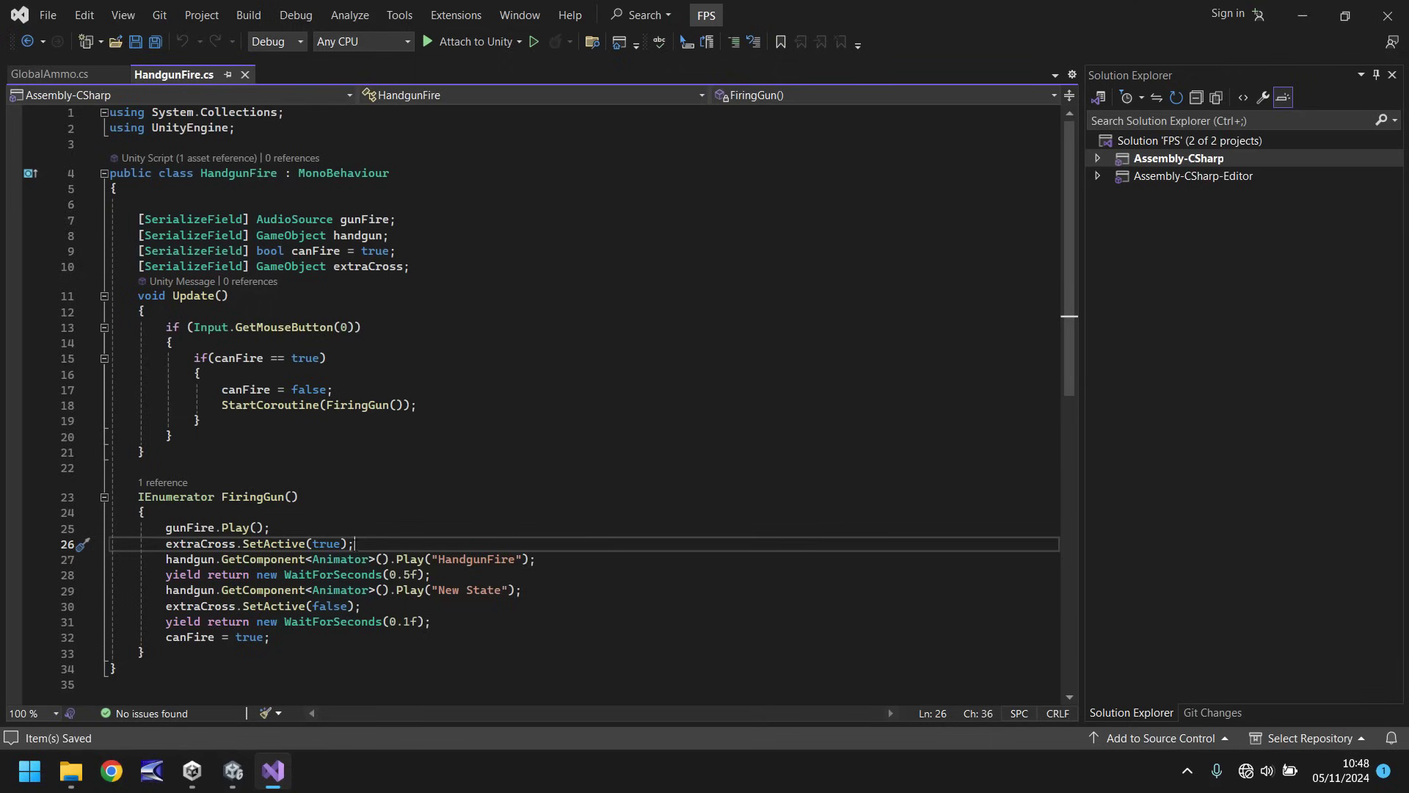
{"action": "key", "text": "Return"}
{"action": "type", "text": "Globa"}
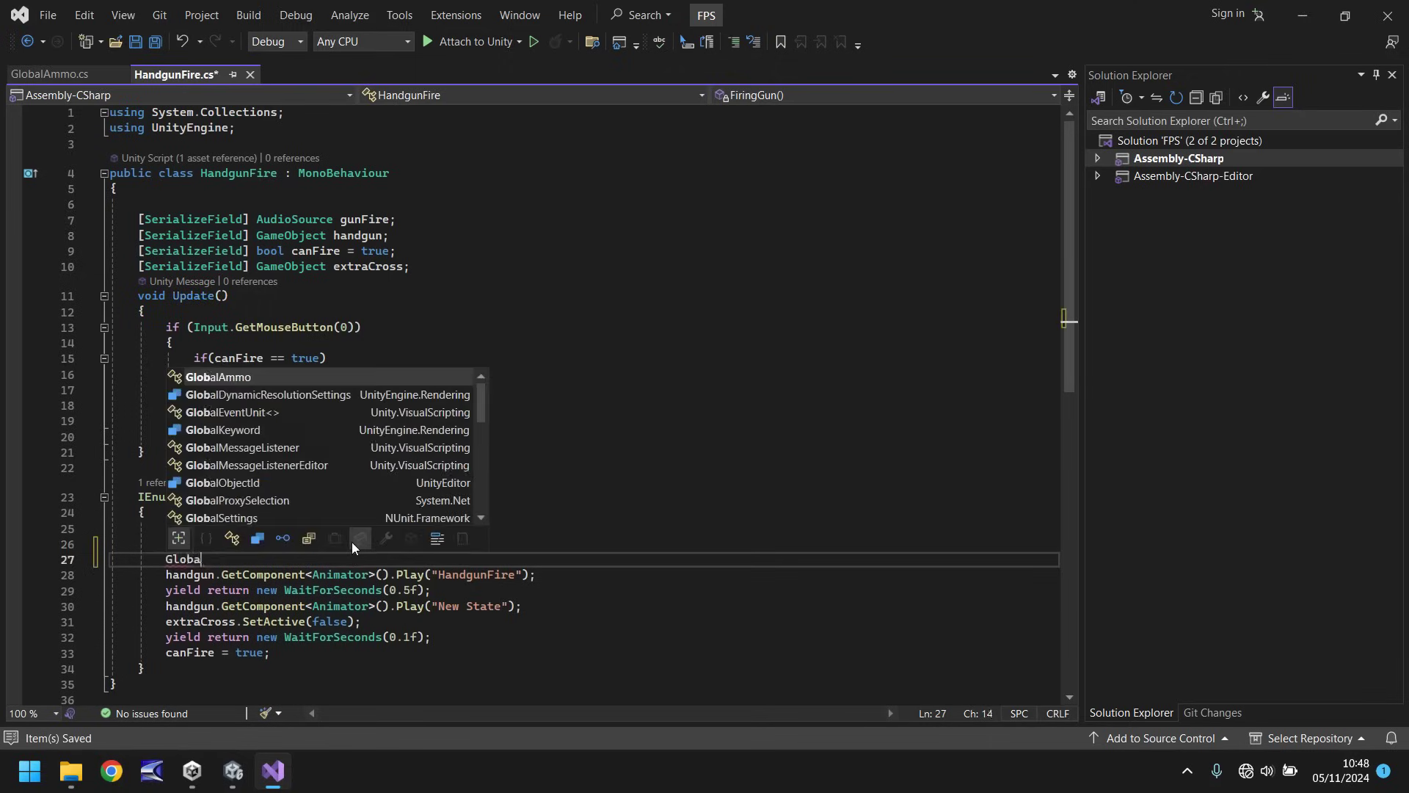
{"action": "type", "text": "lAmmo."}
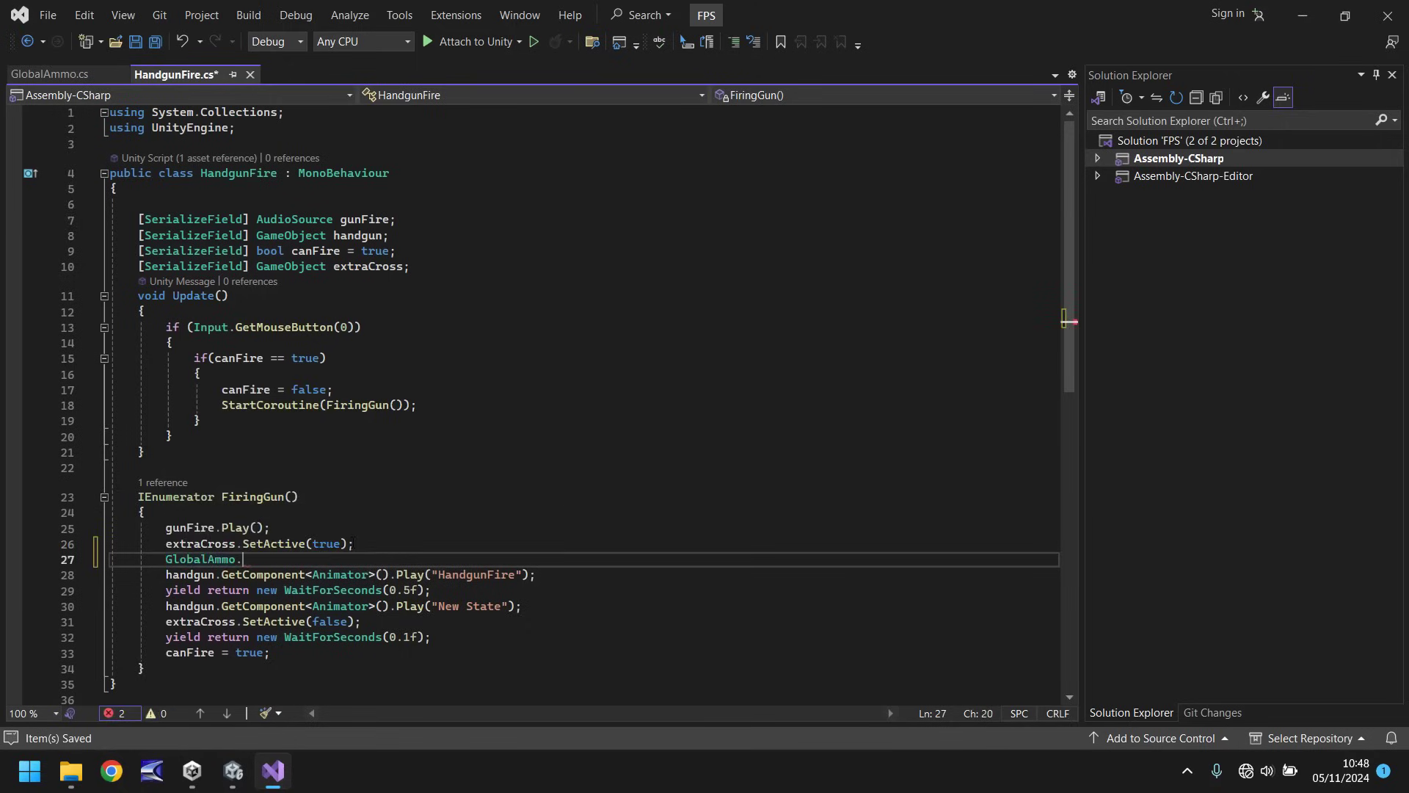
{"action": "type", "text": "handgunAmmoCount"}
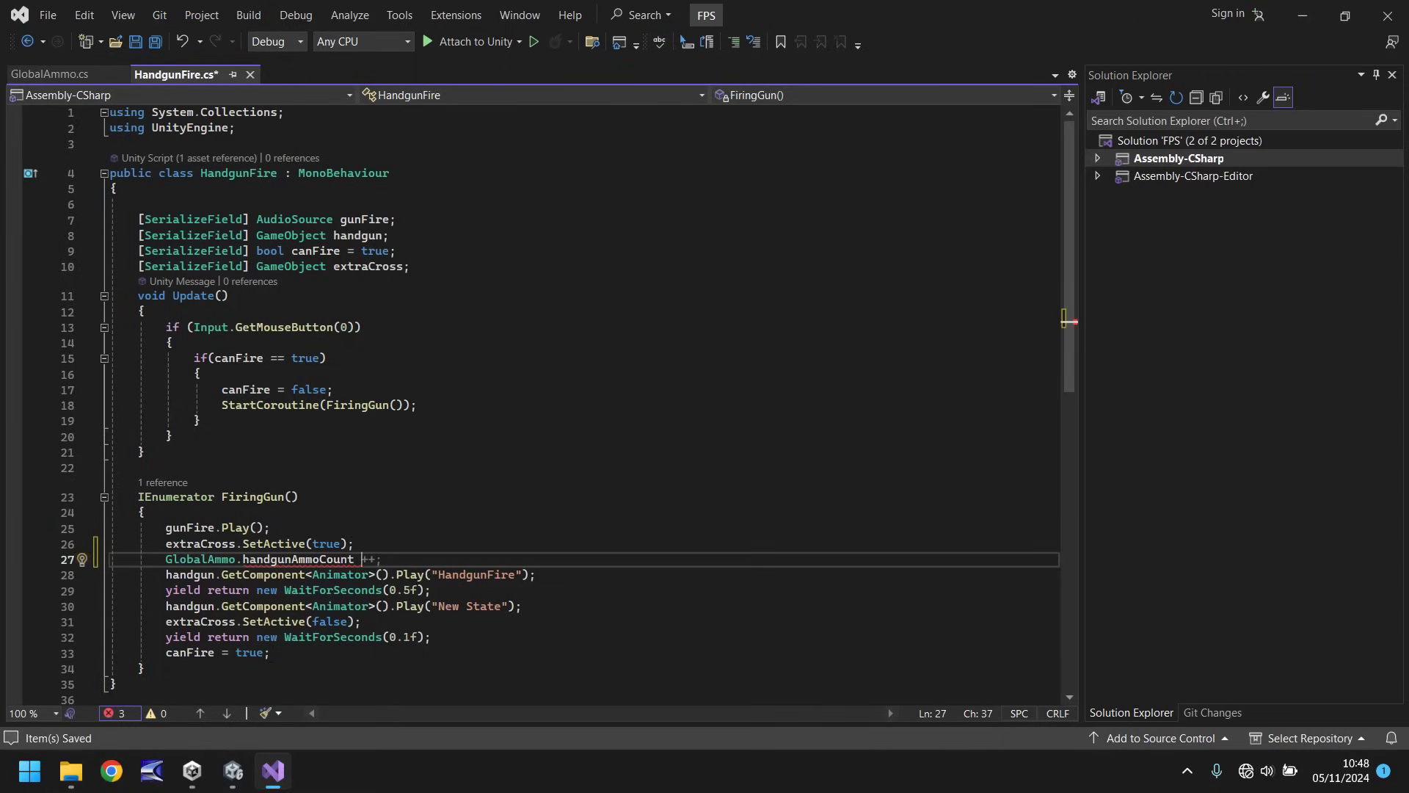
{"action": "type", "text": "- 1;"}
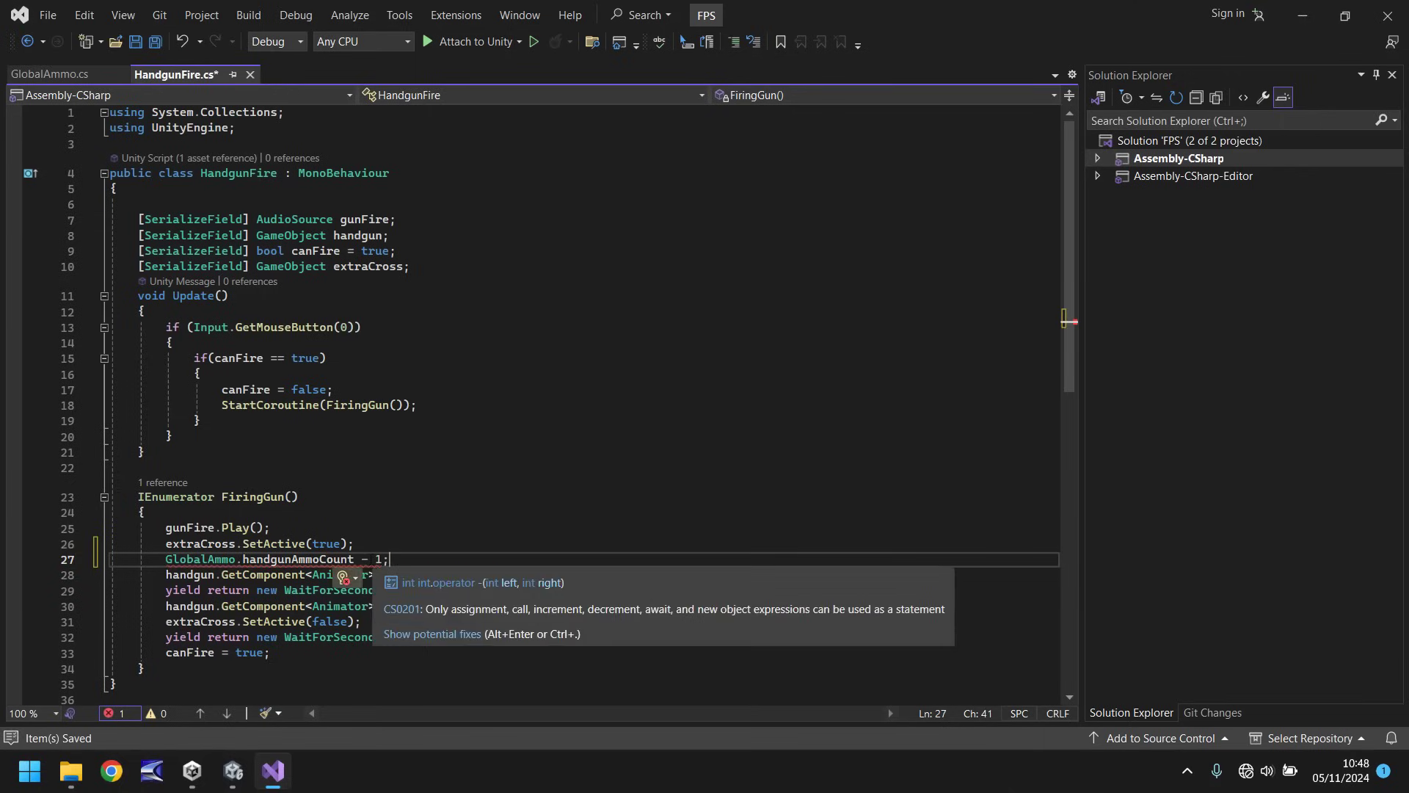
{"action": "key", "text": "Left"}
{"action": "key", "text": "Left"}
{"action": "key", "text": "Left"}
{"action": "type", "text": "="}
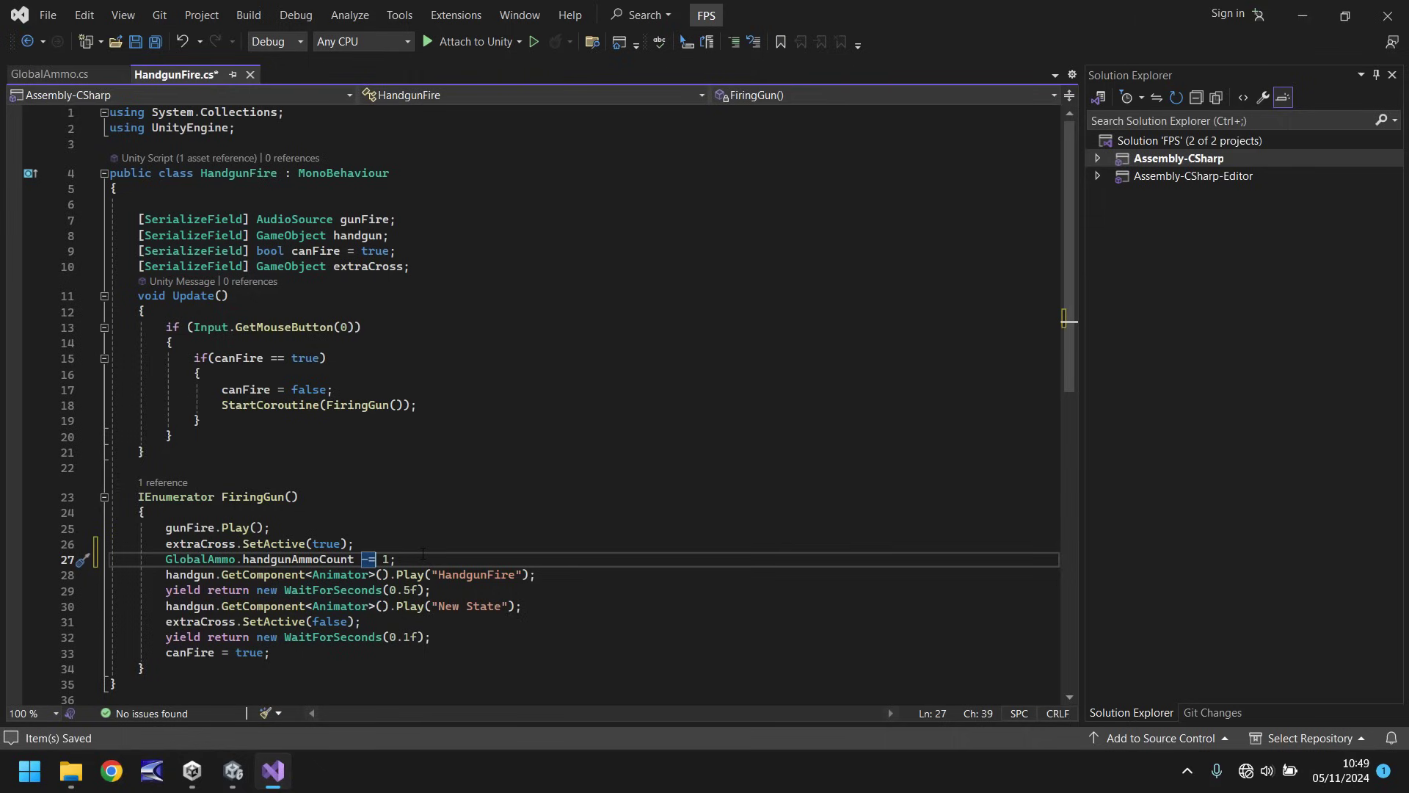
{"action": "key", "text": "ctrl+s"}
{"action": "key", "text": "alt+Tab"}
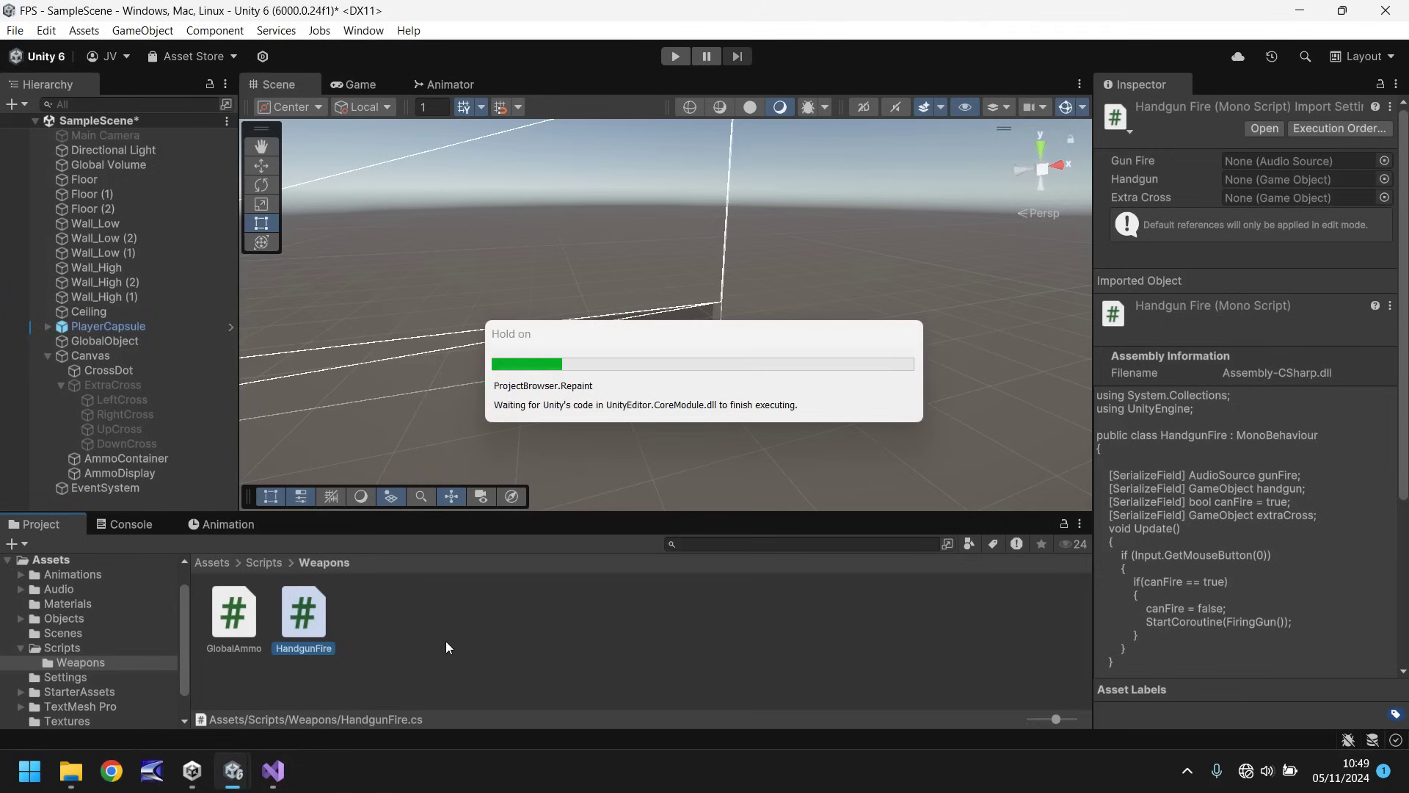
{"action": "left_click", "coordinate": [678, 59]}
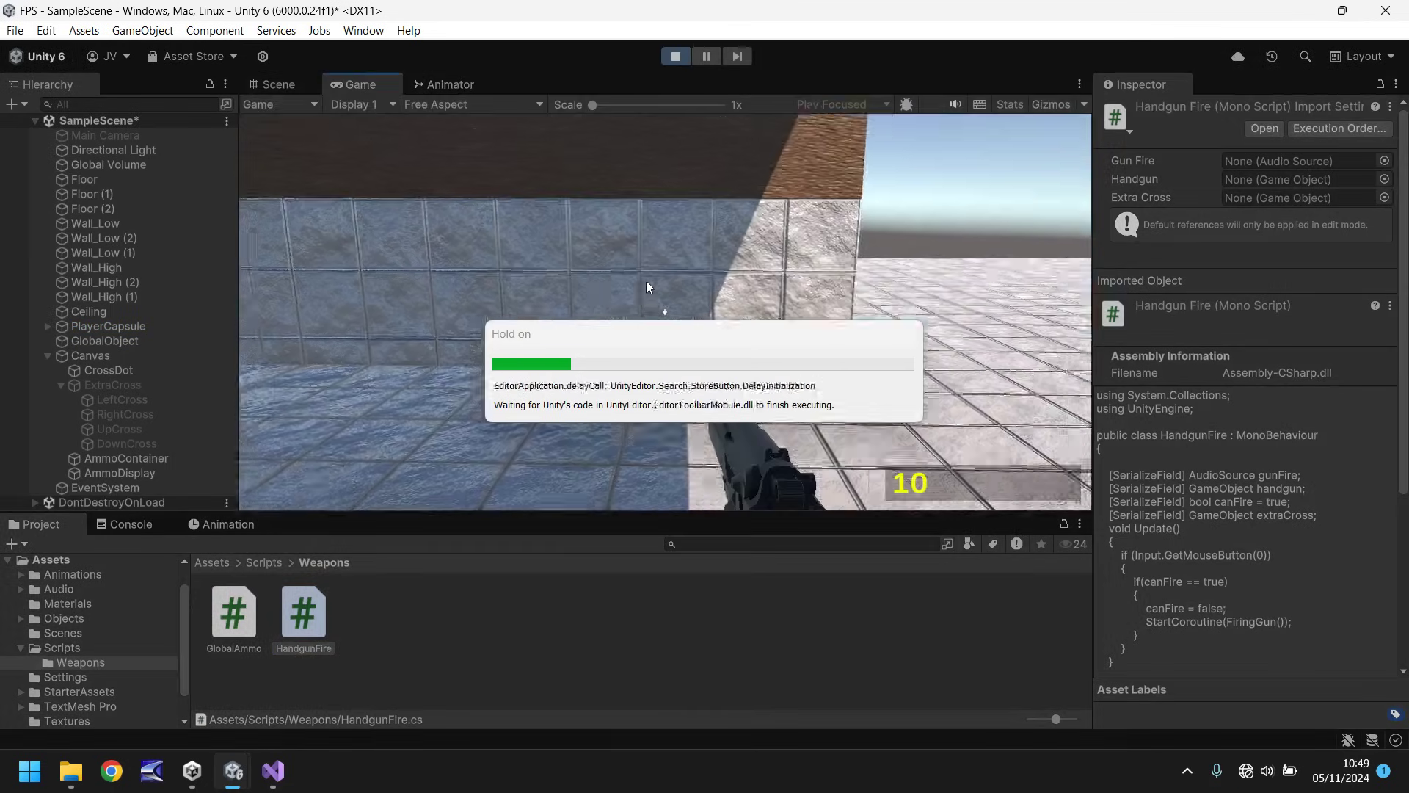
{"action": "left_click", "coordinate": [665, 312]}
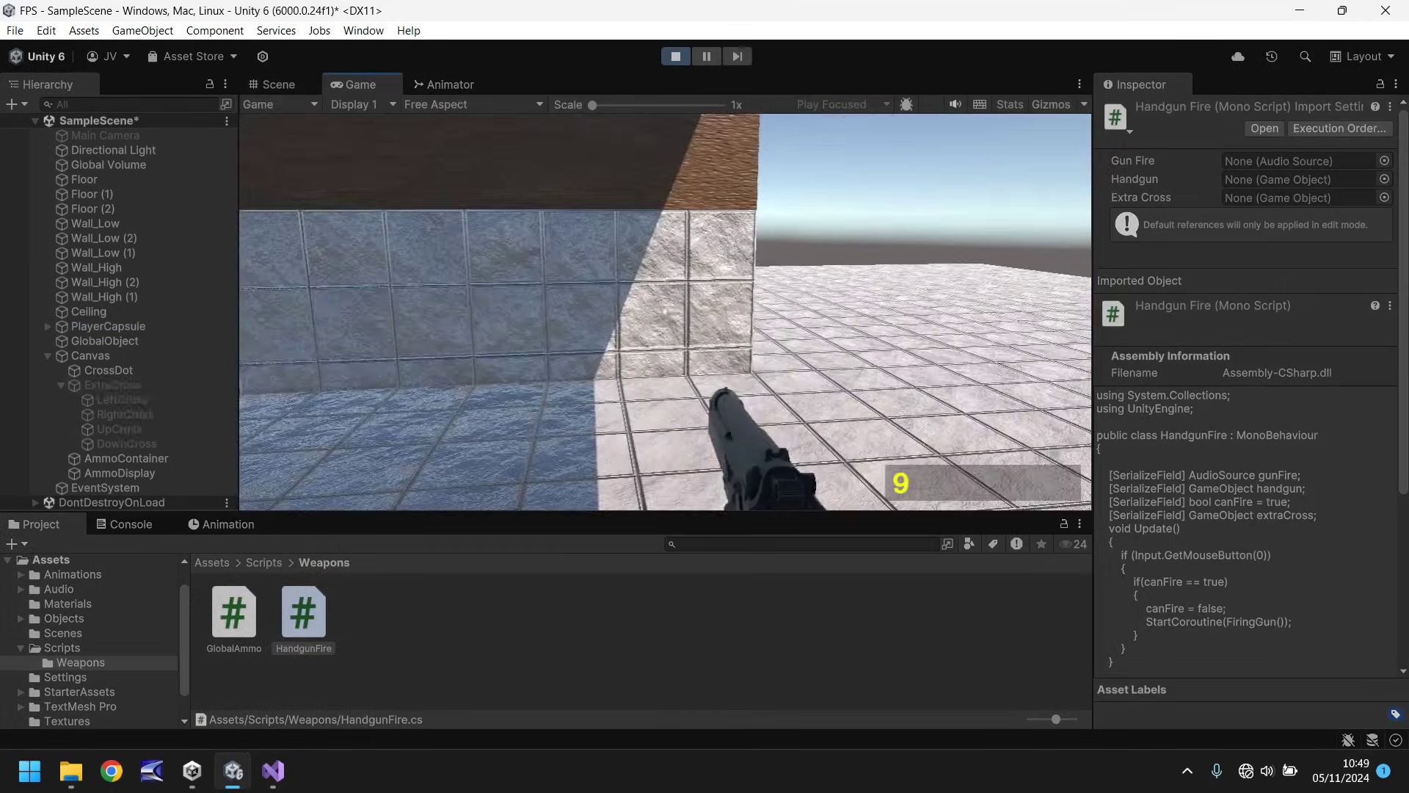
{"action": "left_click", "coordinate": [665, 312]}
{"action": "left_click", "coordinate": [665, 312]}
{"action": "left_click", "coordinate": [665, 312]}
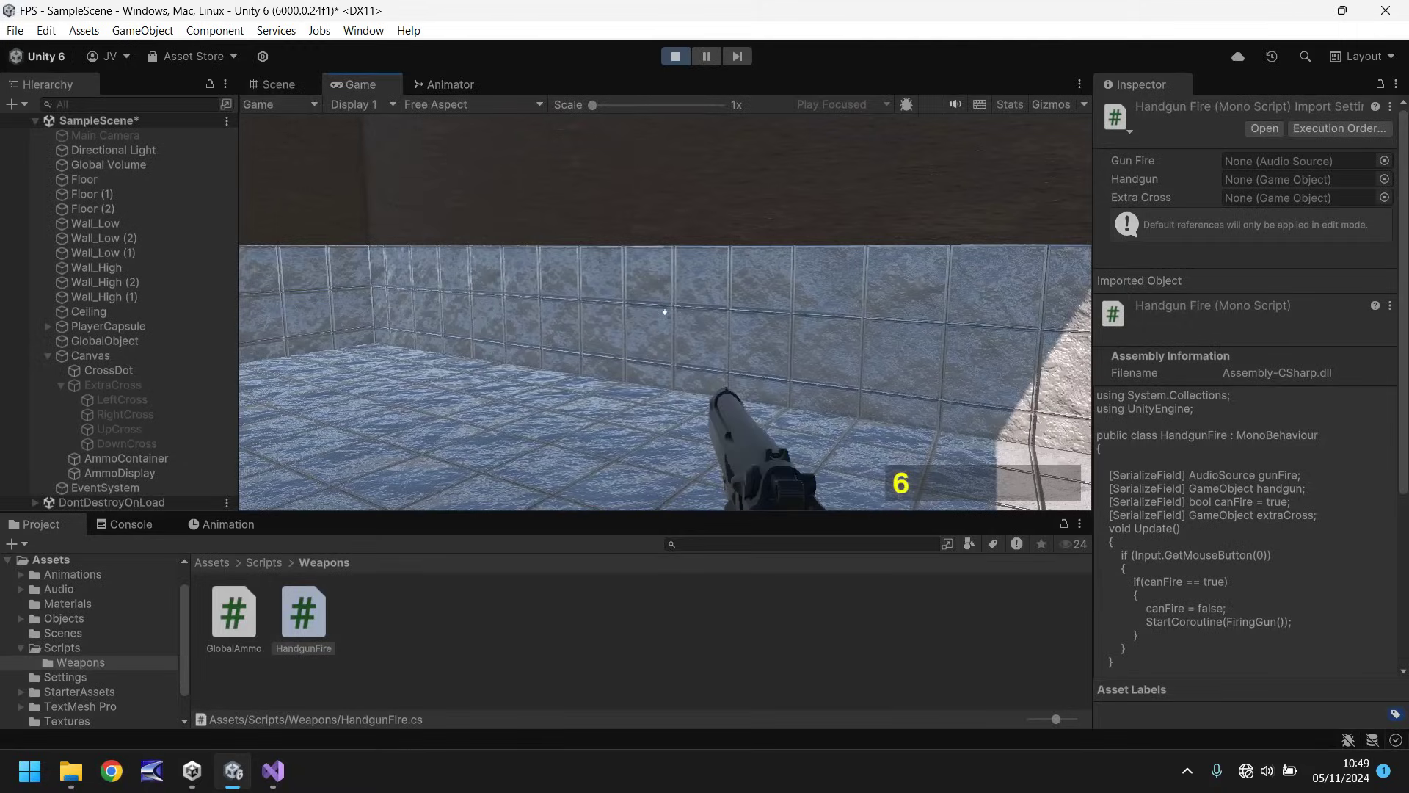
{"action": "left_click", "coordinate": [665, 312]}
{"action": "left_click", "coordinate": [665, 312]}
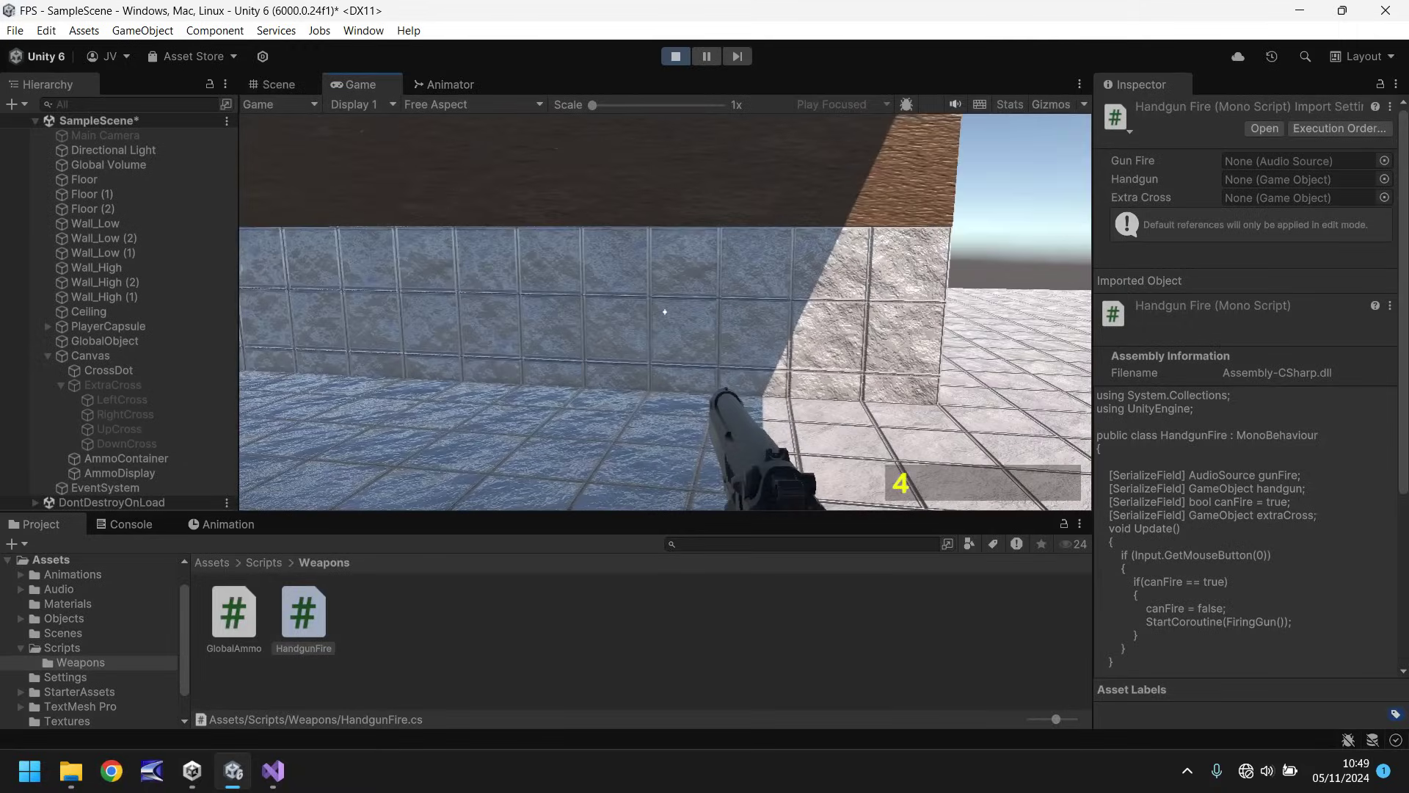
{"action": "key", "text": "ctrl+p"}
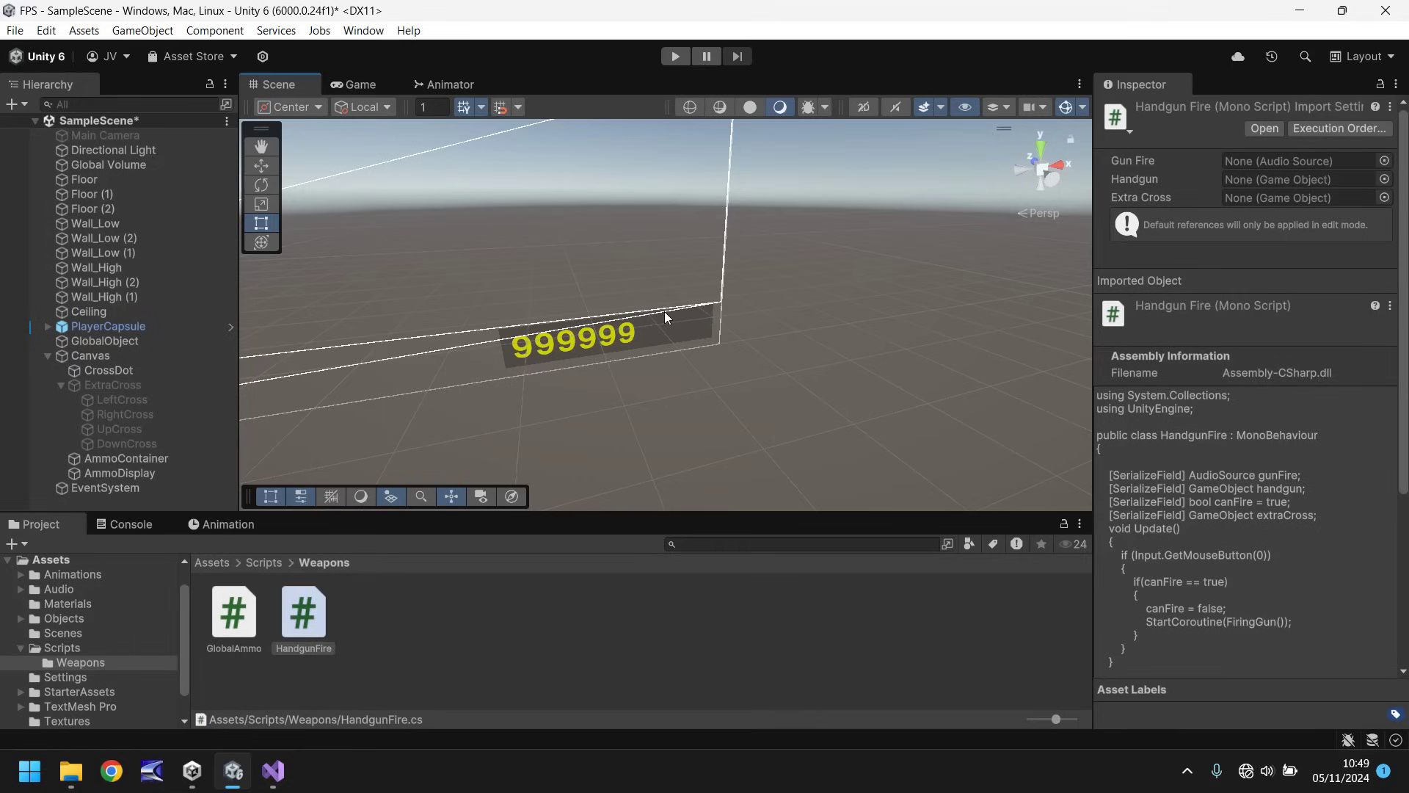
{"action": "key", "text": "ctrl+p"}
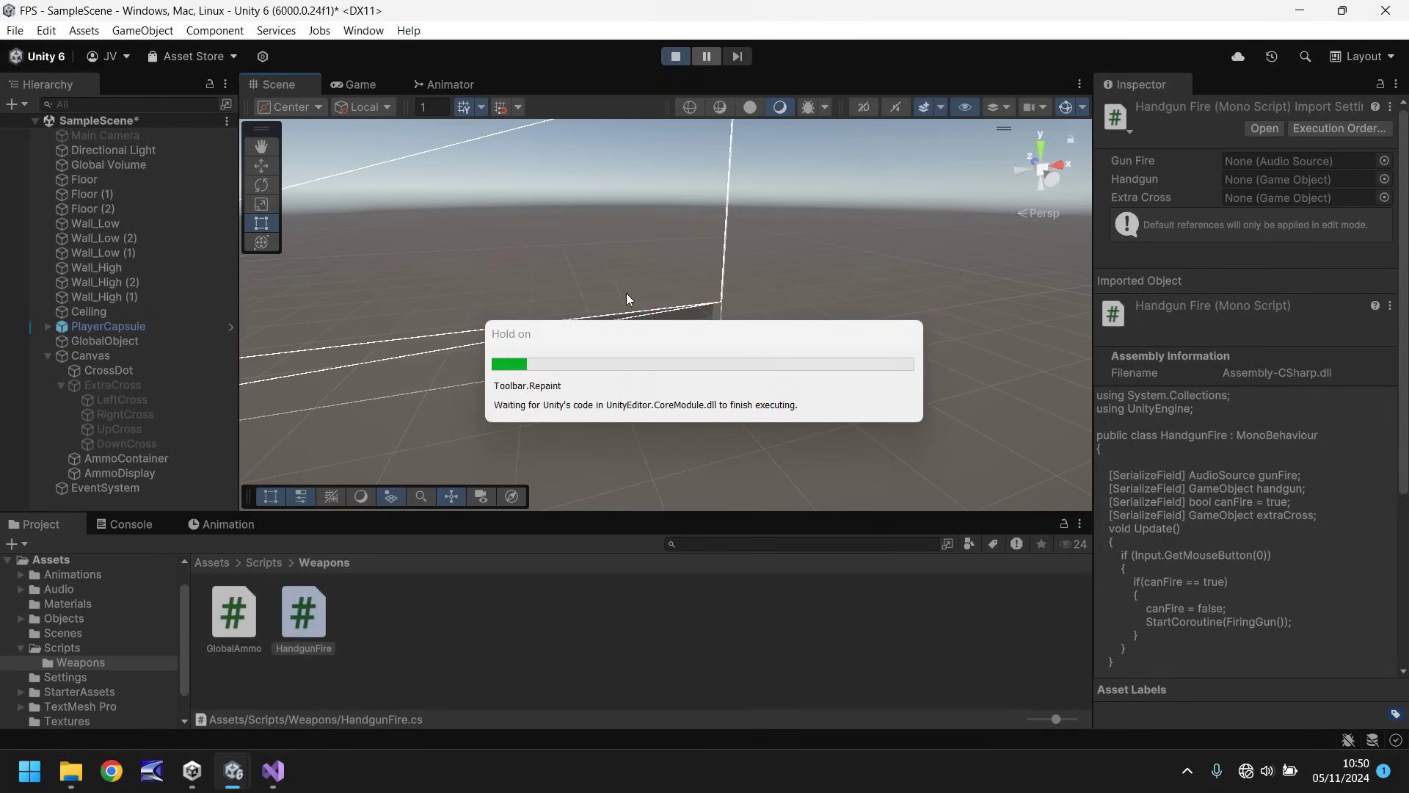
{"action": "left_click", "coordinate": [591, 284]}
{"action": "left_click", "coordinate": [665, 311]}
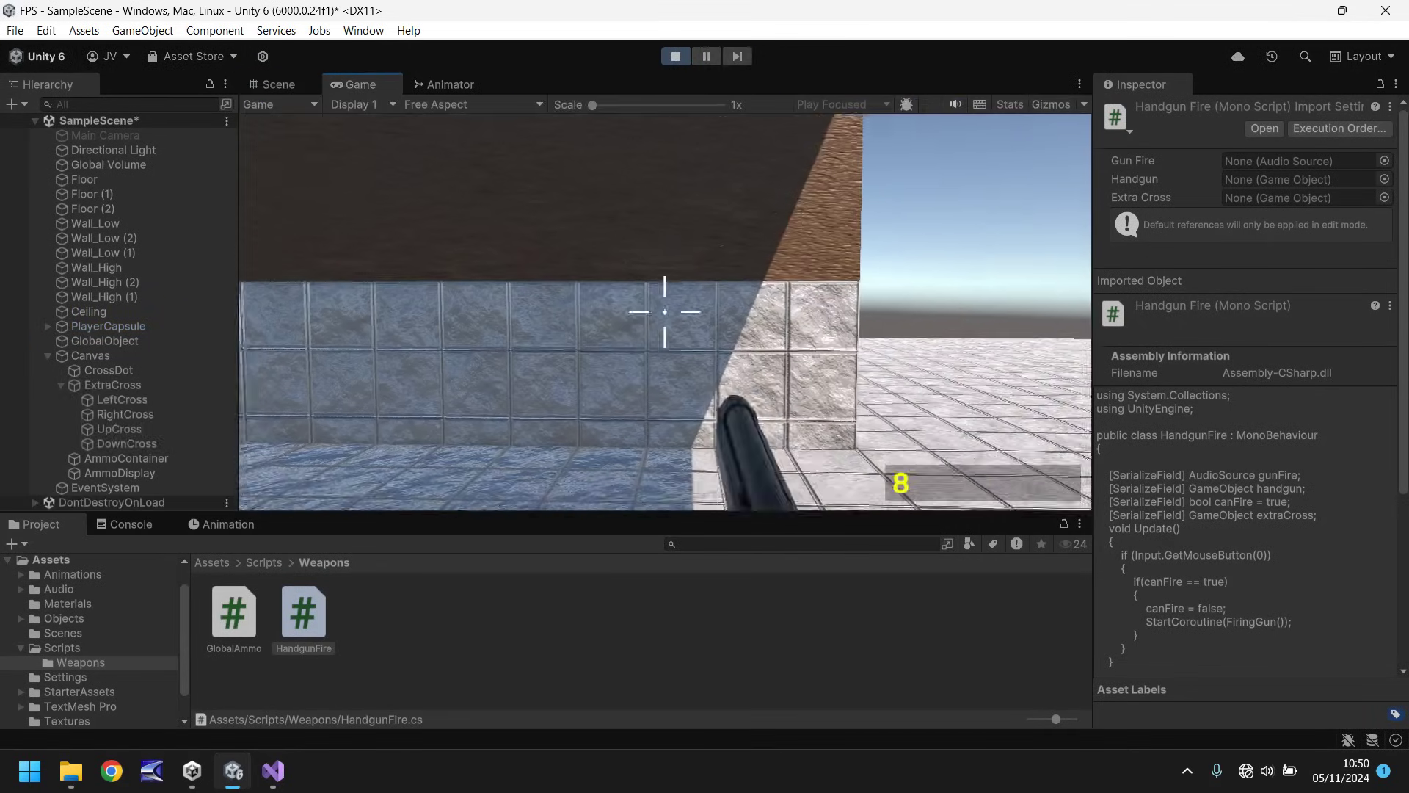
{"action": "left_click", "coordinate": [666, 311]}
{"action": "left_click", "coordinate": [665, 311]}
{"action": "left_click", "coordinate": [665, 311]}
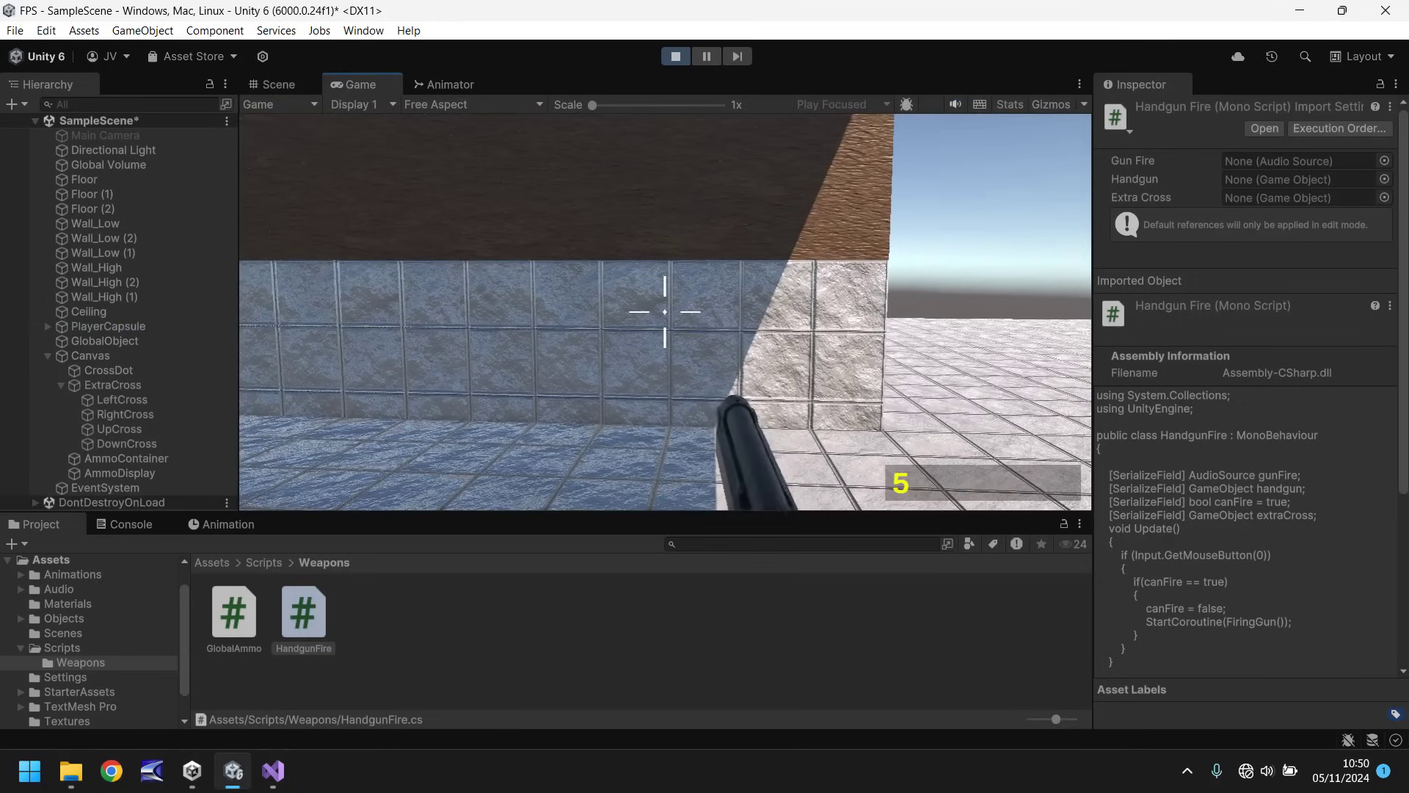
{"action": "left_click", "coordinate": [665, 312]}
{"action": "left_click", "coordinate": [665, 311]}
{"action": "left_click", "coordinate": [665, 311]}
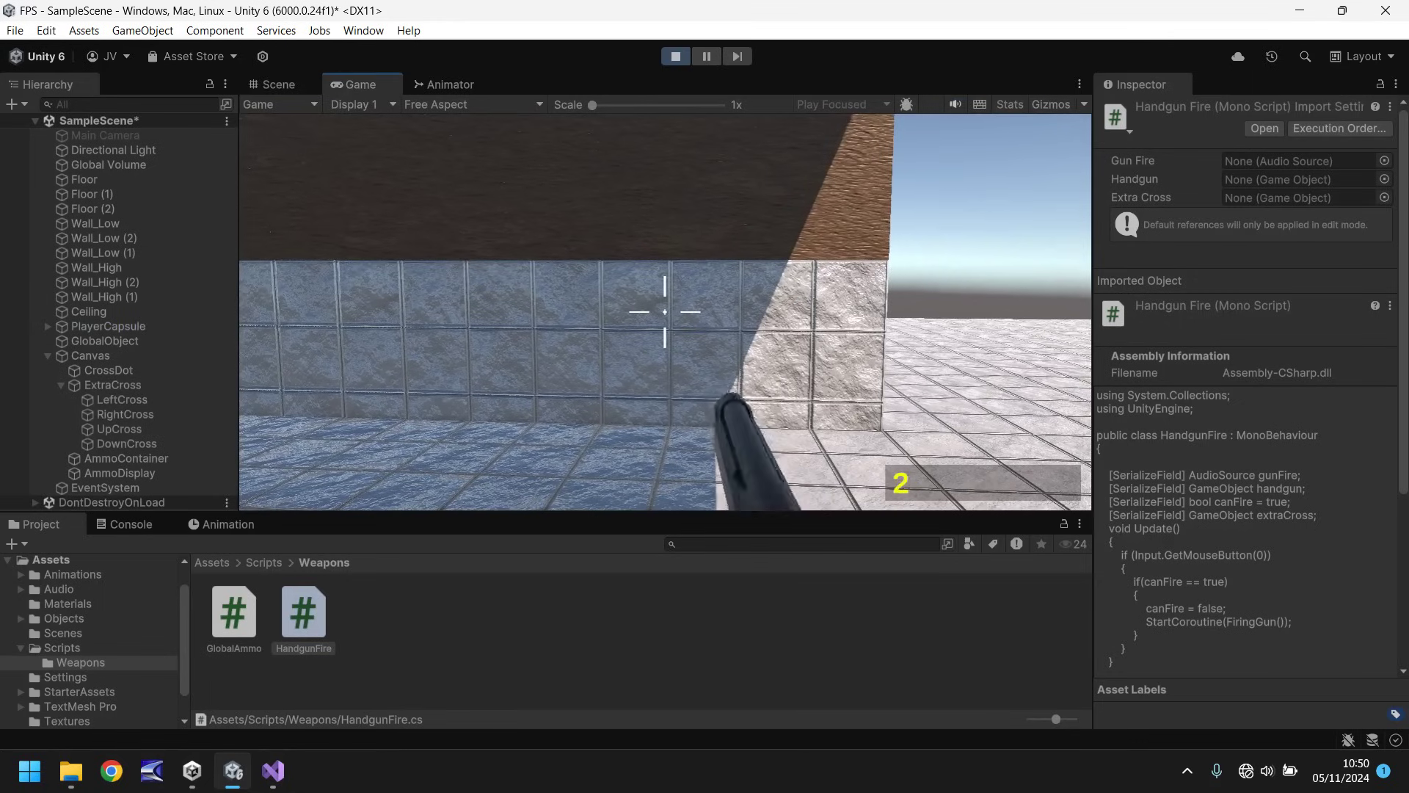
{"action": "left_click", "coordinate": [665, 311]}
{"action": "left_click", "coordinate": [665, 311]}
{"action": "left_click", "coordinate": [665, 311]}
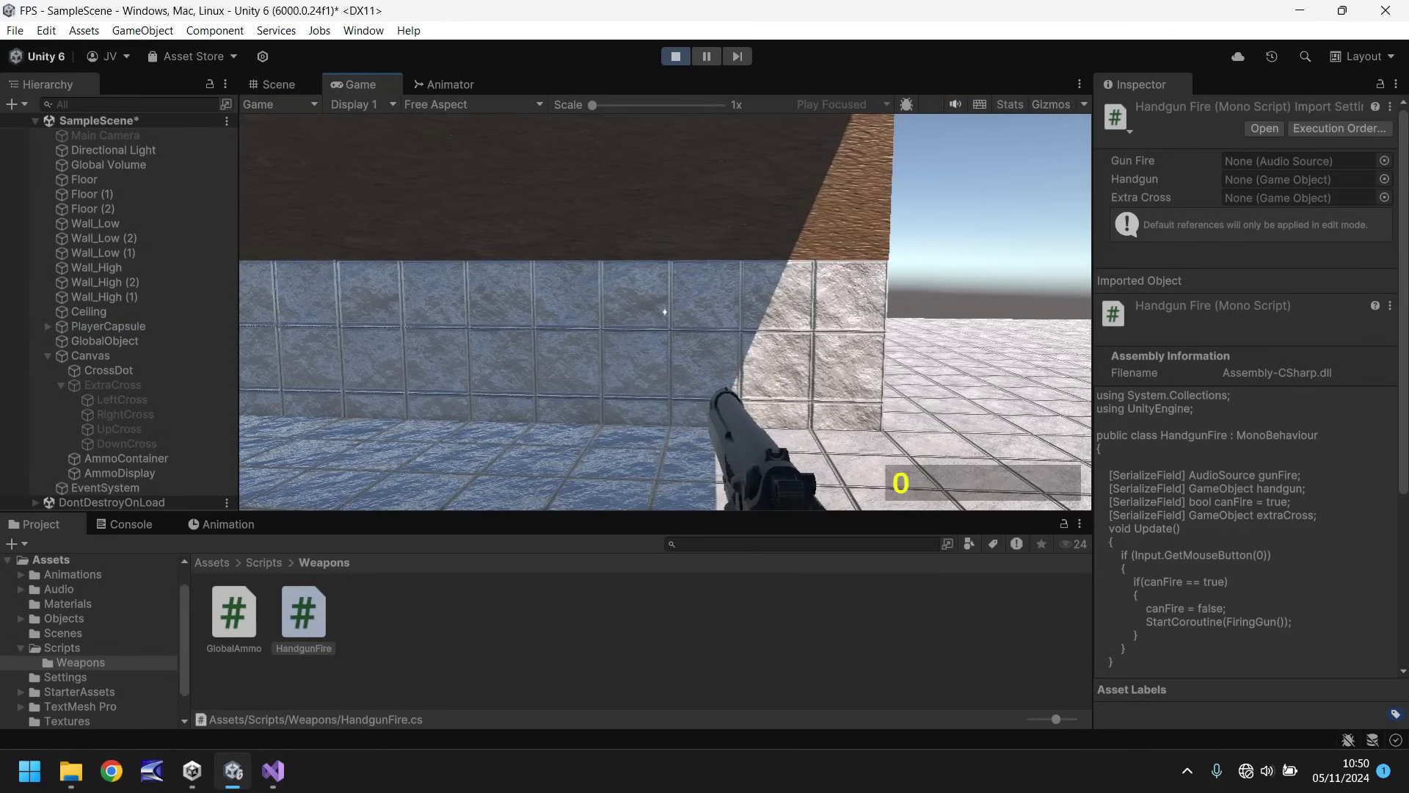
{"action": "left_click", "coordinate": [666, 311]}
{"action": "left_click", "coordinate": [665, 311]}
{"action": "left_click", "coordinate": [665, 311]}
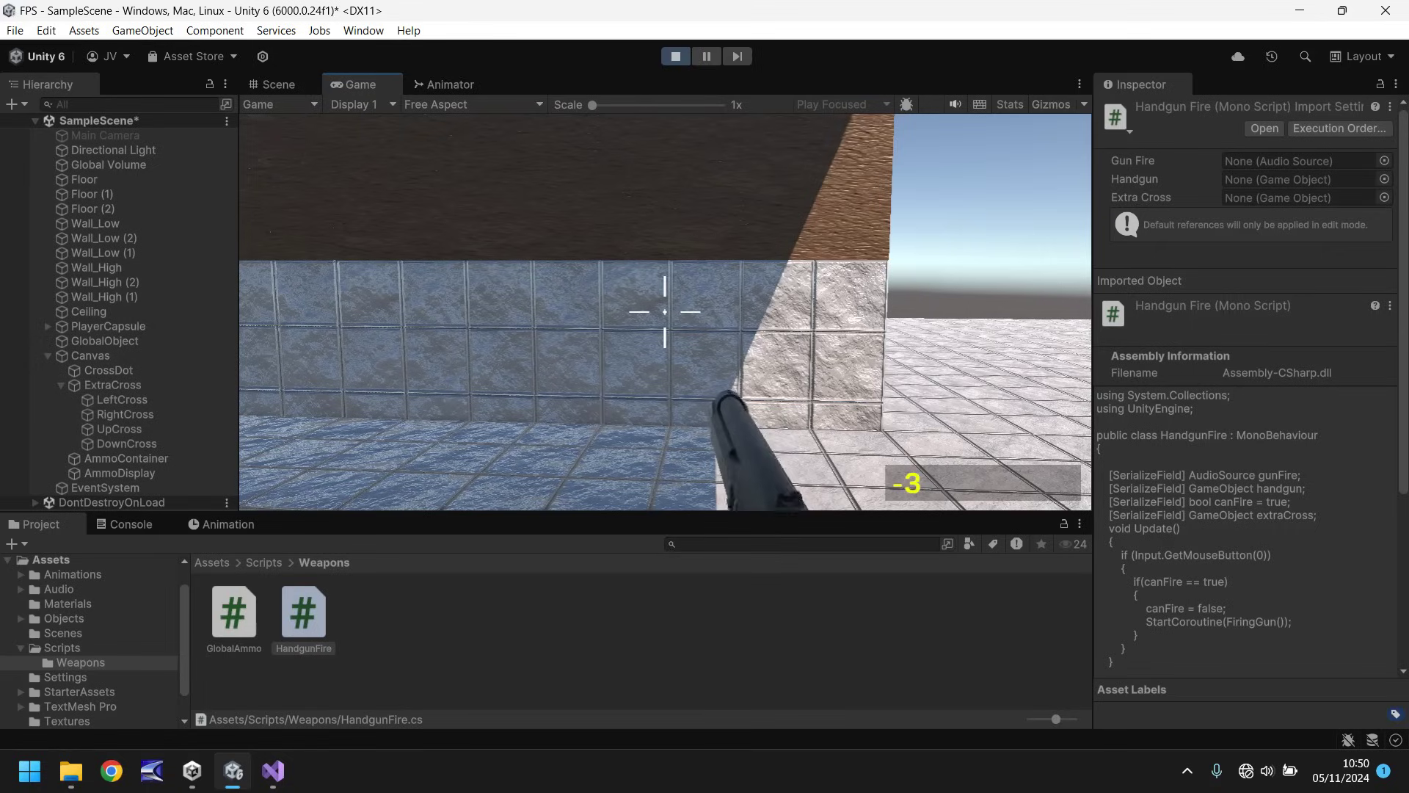
{"action": "left_click", "coordinate": [665, 311]}
{"action": "left_click", "coordinate": [665, 311]}
{"action": "left_click", "coordinate": [665, 312]}
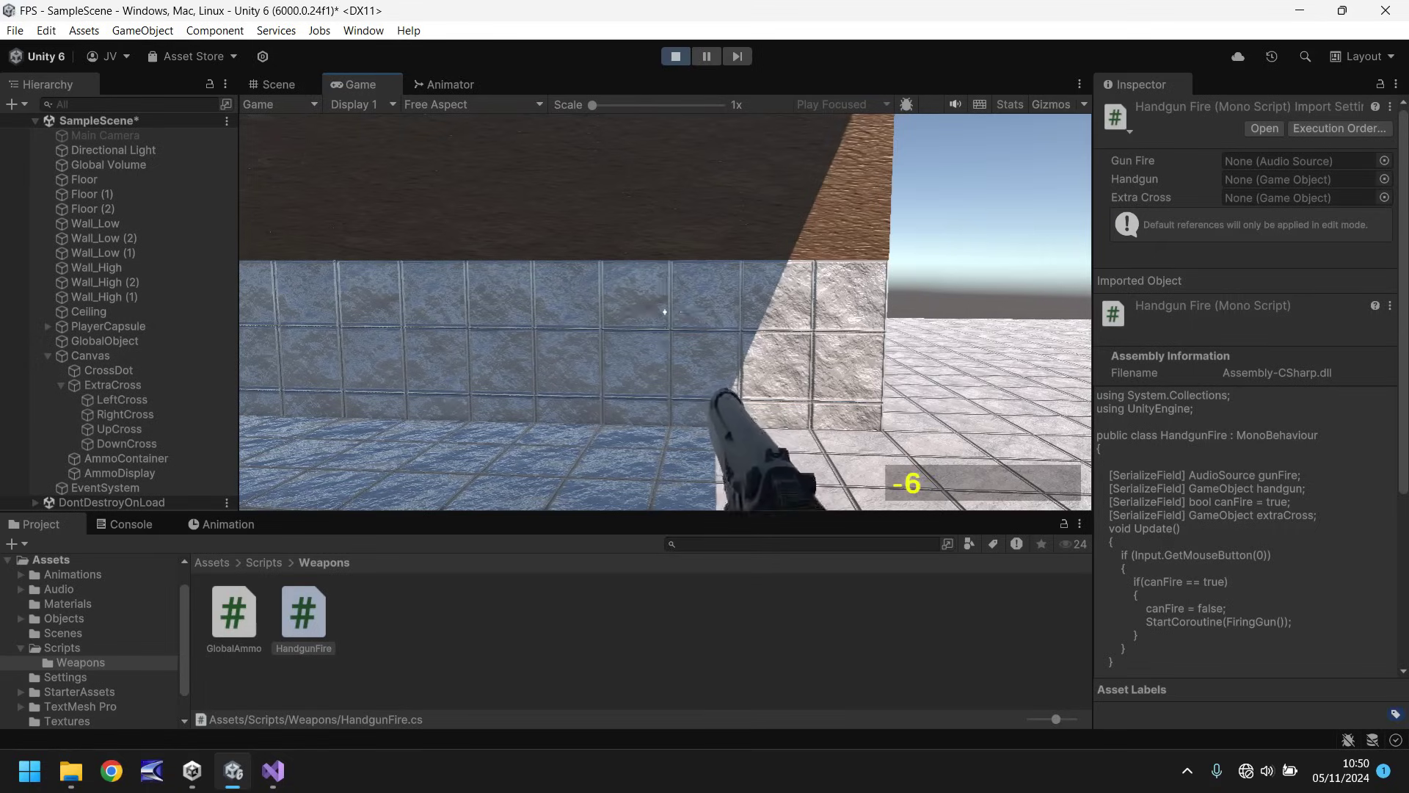
{"action": "left_click", "coordinate": [665, 311]}
{"action": "left_click", "coordinate": [665, 311]}
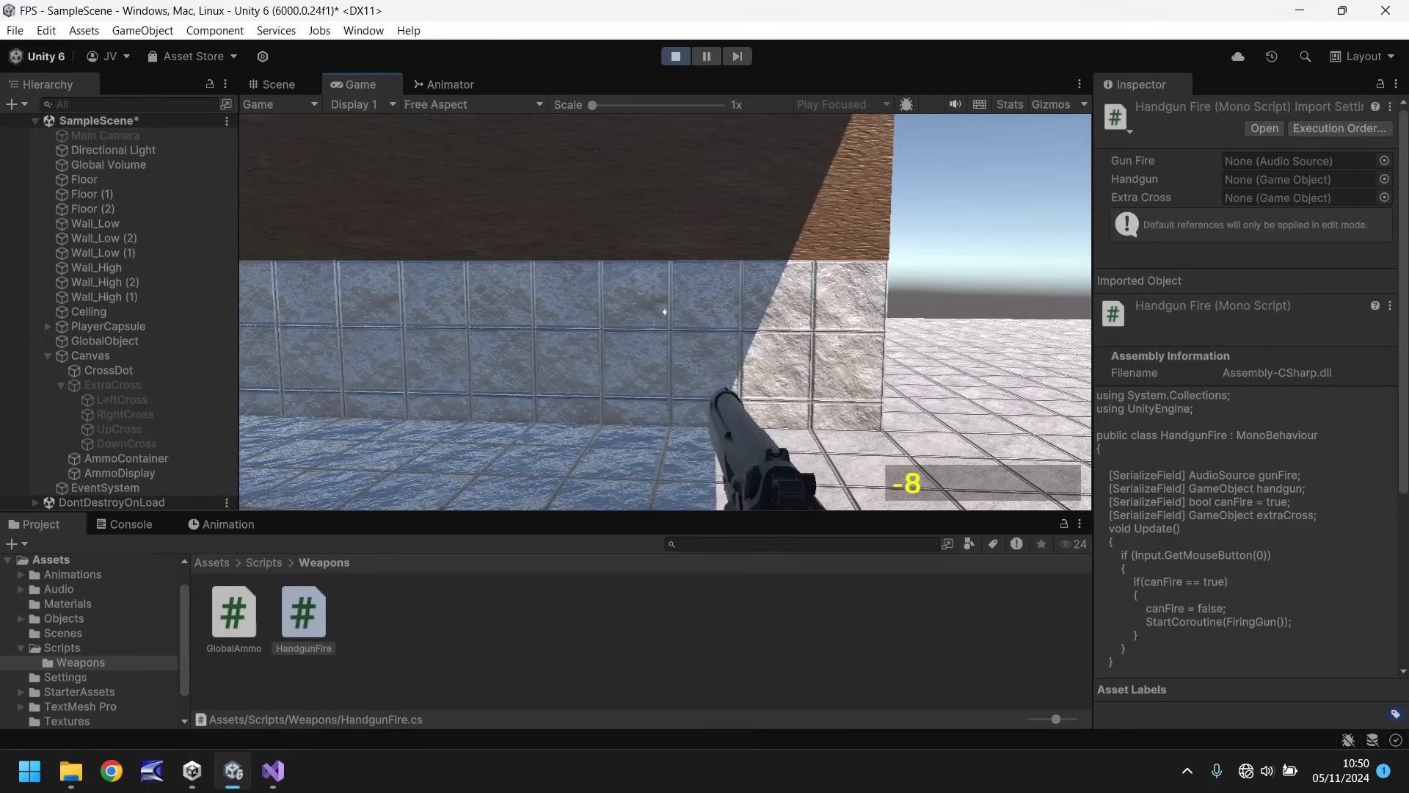
{"action": "key", "text": "ctrl+p"}
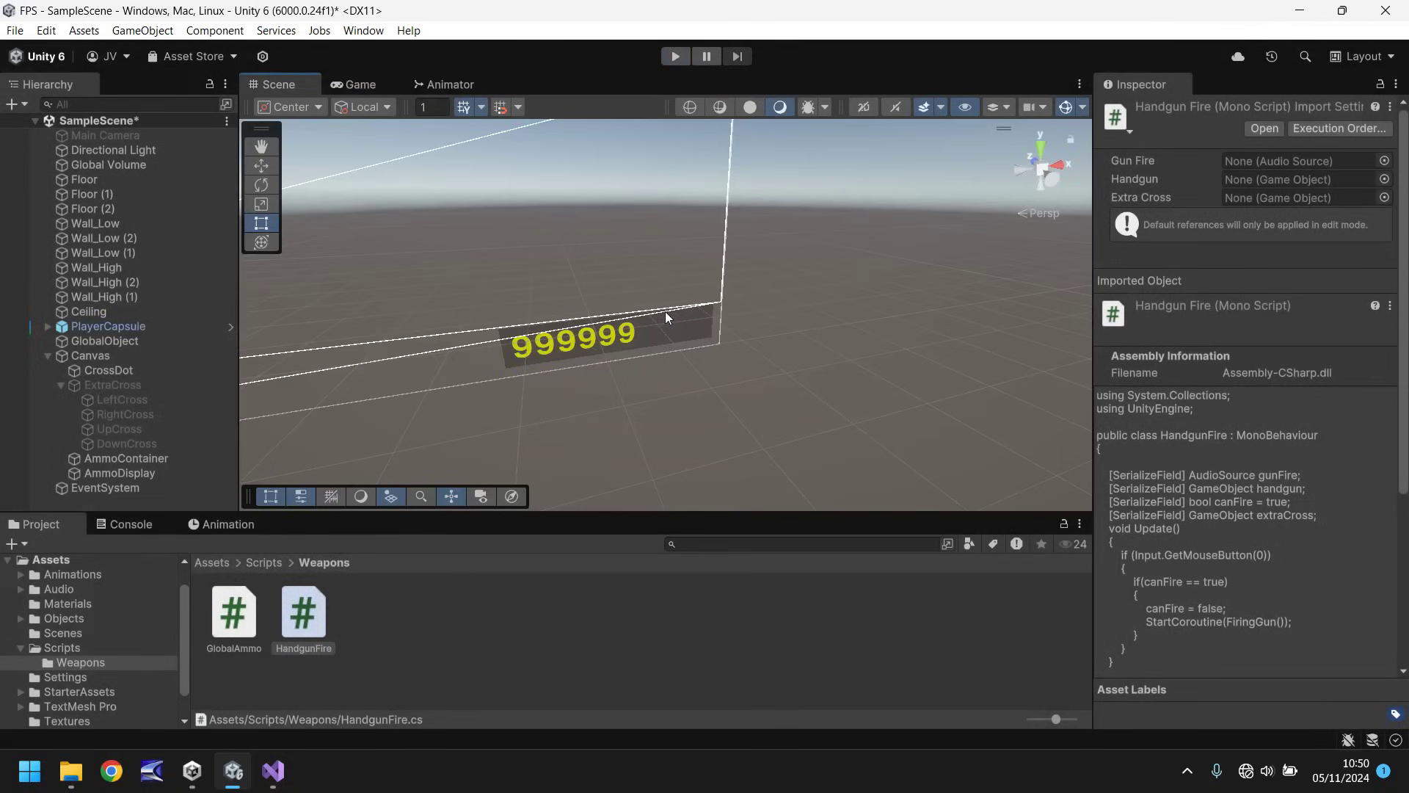